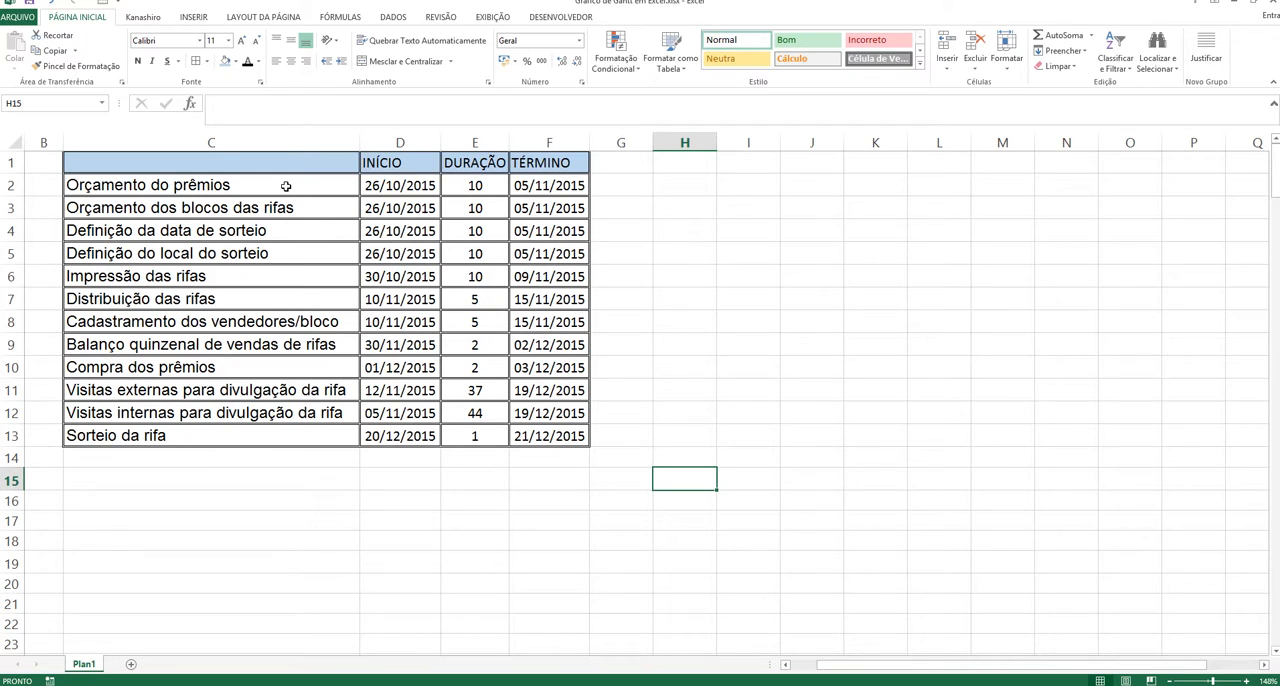
Step: Review the raffle task names listed in C2:C13, one cell at a time
{"action": "left_click_drag", "start_coordinate": [222, 186], "coordinate": [260, 436]}
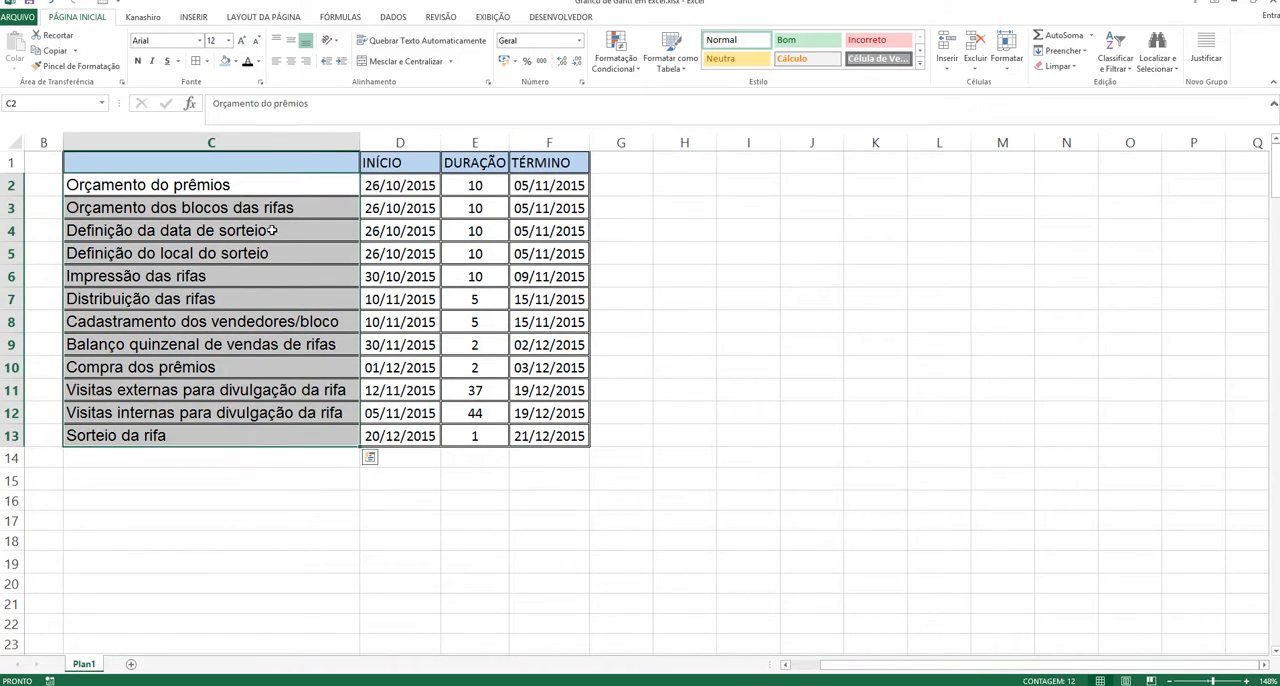
{"action": "left_click", "coordinate": [294, 184]}
{"action": "left_click_drag", "start_coordinate": [294, 184], "coordinate": [306, 437]}
{"action": "left_click", "coordinate": [743, 369]}
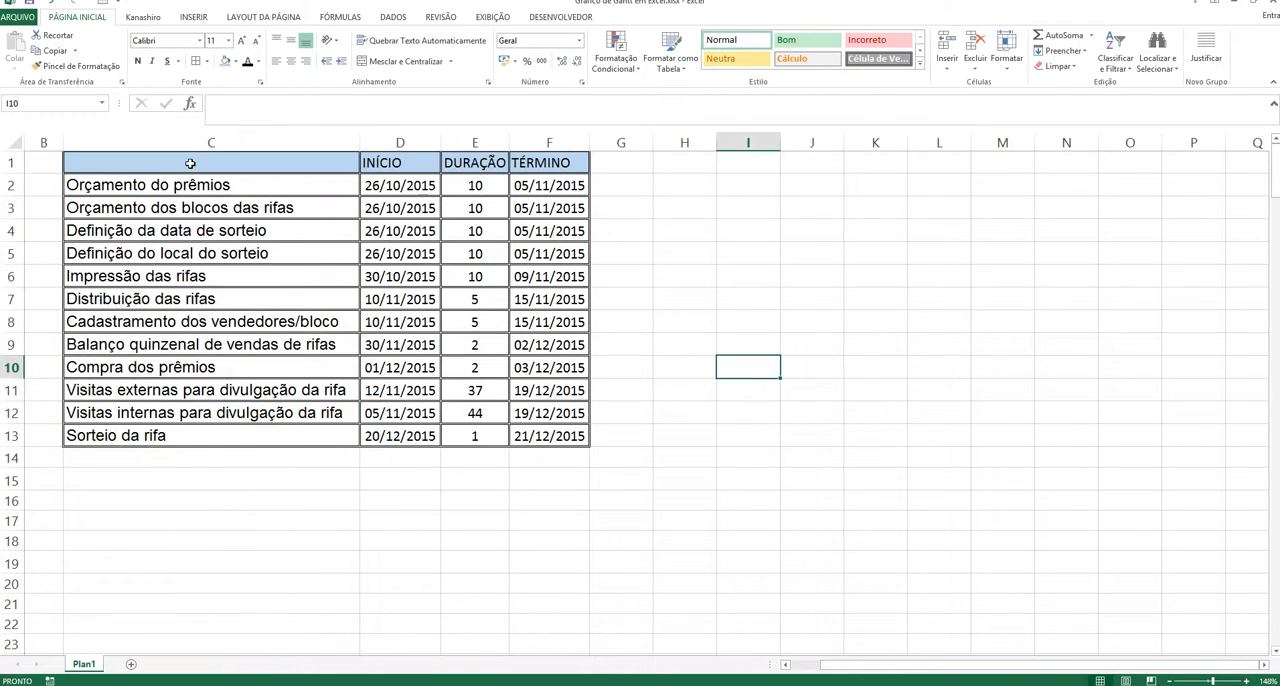
{"action": "left_click", "coordinate": [222, 184]}
{"action": "left_click", "coordinate": [226, 208]}
{"action": "left_click", "coordinate": [228, 224]}
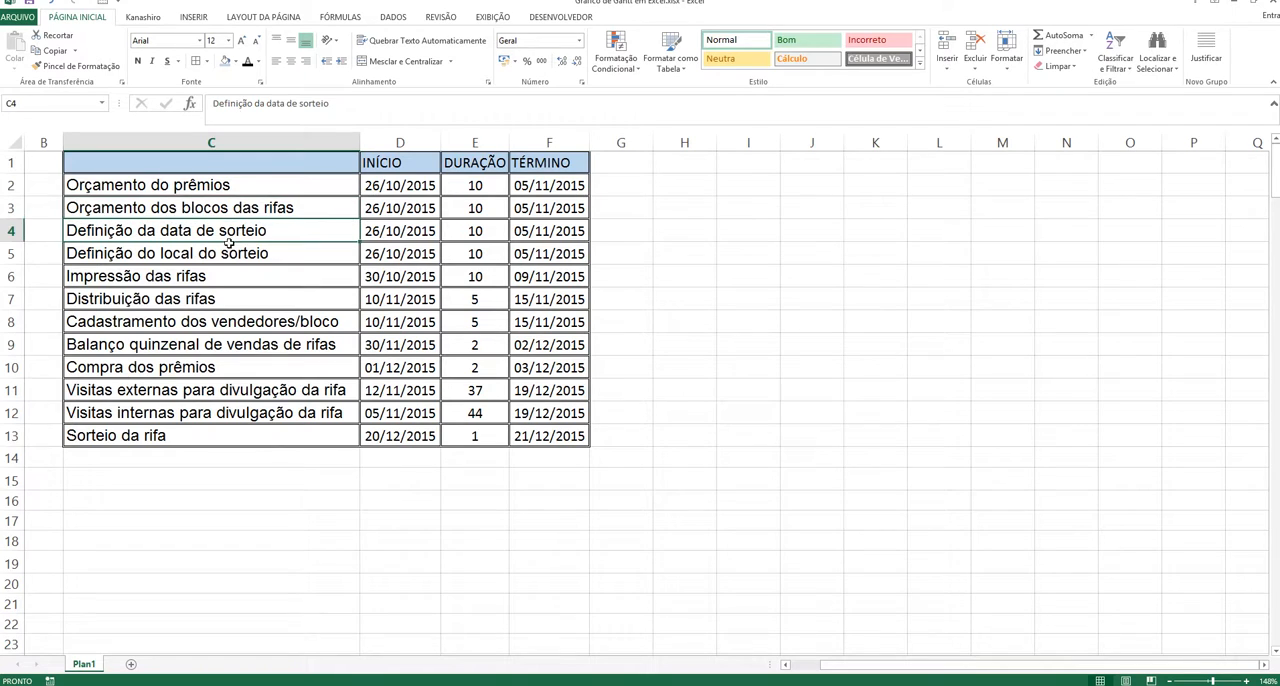
{"action": "left_click", "coordinate": [227, 250]}
{"action": "left_click", "coordinate": [230, 275]}
{"action": "left_click", "coordinate": [230, 298]}
{"action": "left_click", "coordinate": [228, 321]}
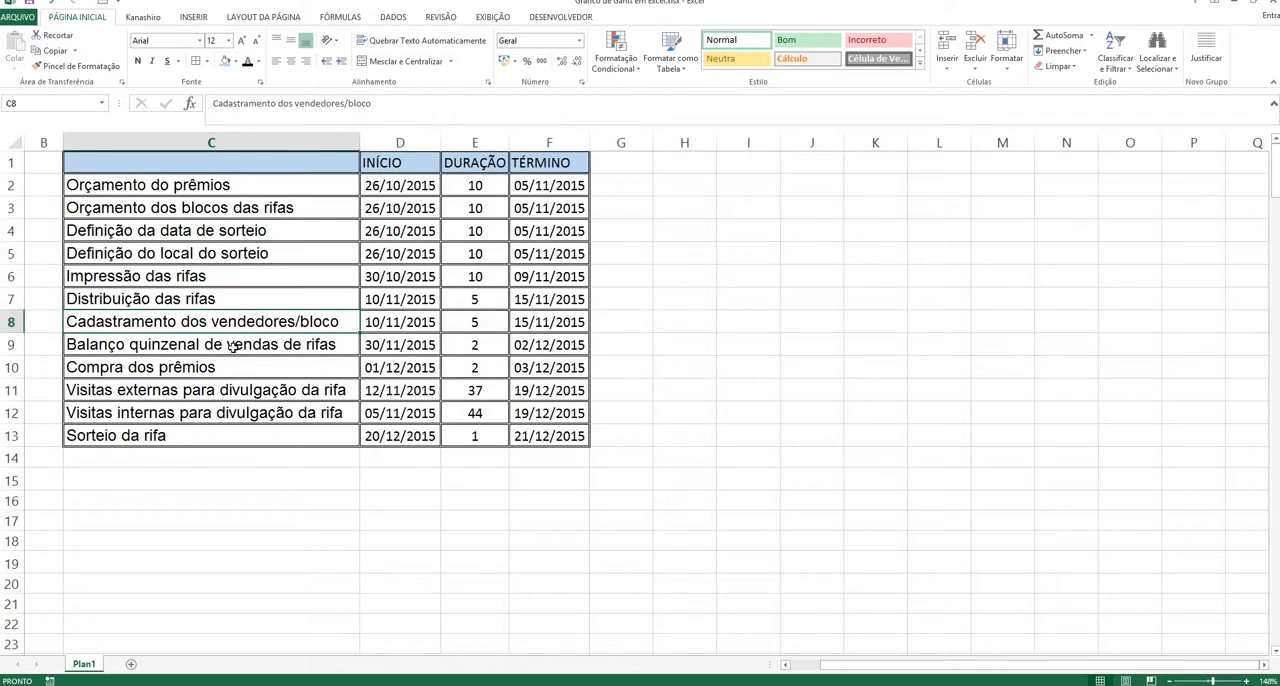
{"action": "left_click", "coordinate": [234, 346]}
{"action": "left_click", "coordinate": [240, 368]}
{"action": "left_click", "coordinate": [238, 392]}
{"action": "left_click", "coordinate": [238, 408]}
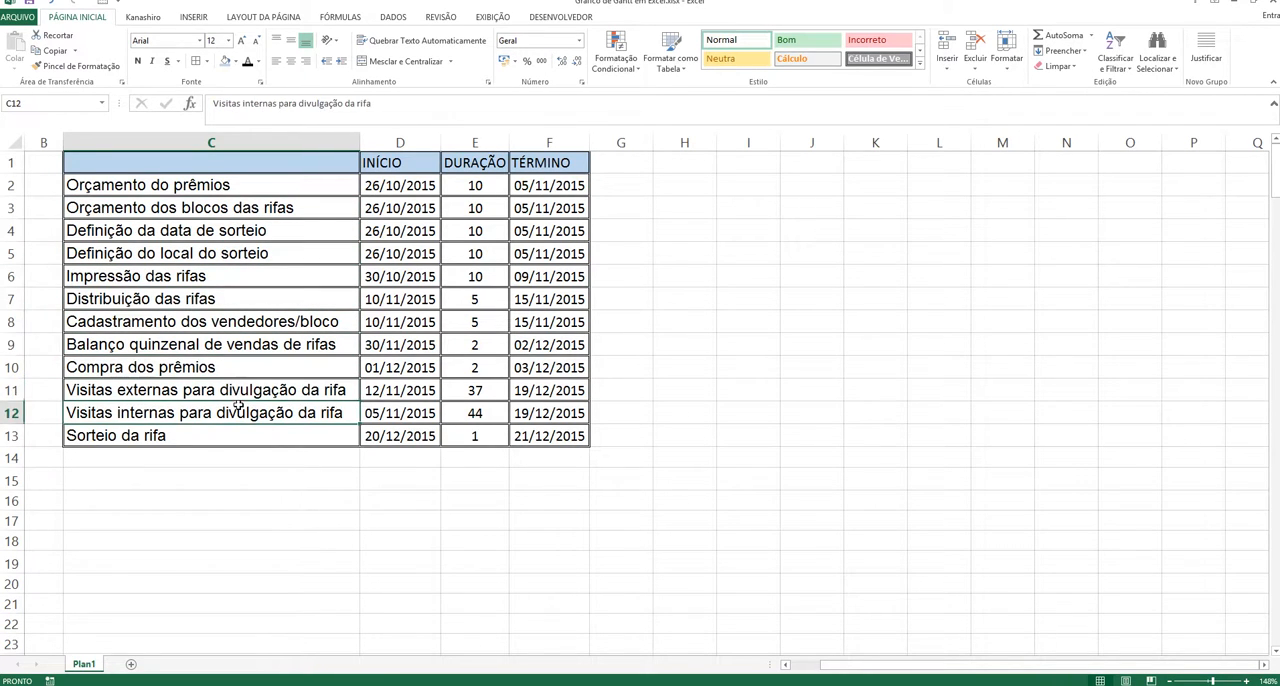
{"action": "left_click", "coordinate": [244, 434]}
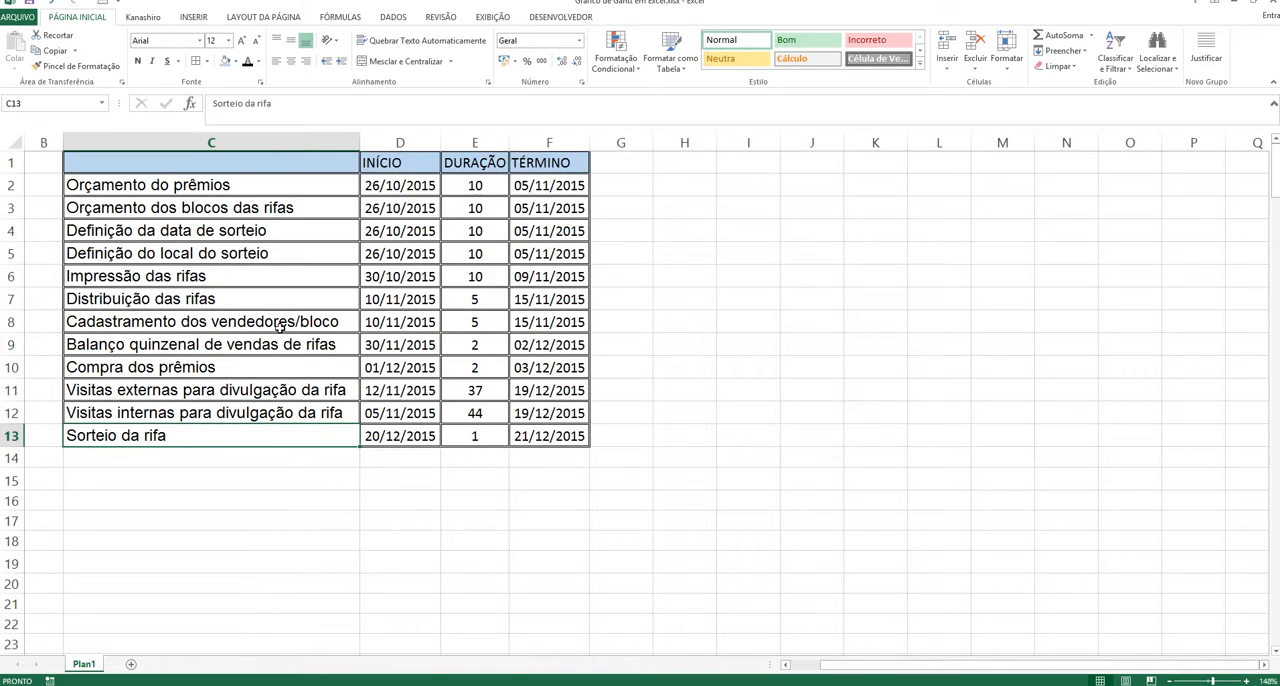
Step: Review the INÍCIO dates in column D and the DURAÇÃO values in E2:E13
{"action": "left_click", "coordinate": [372, 185]}
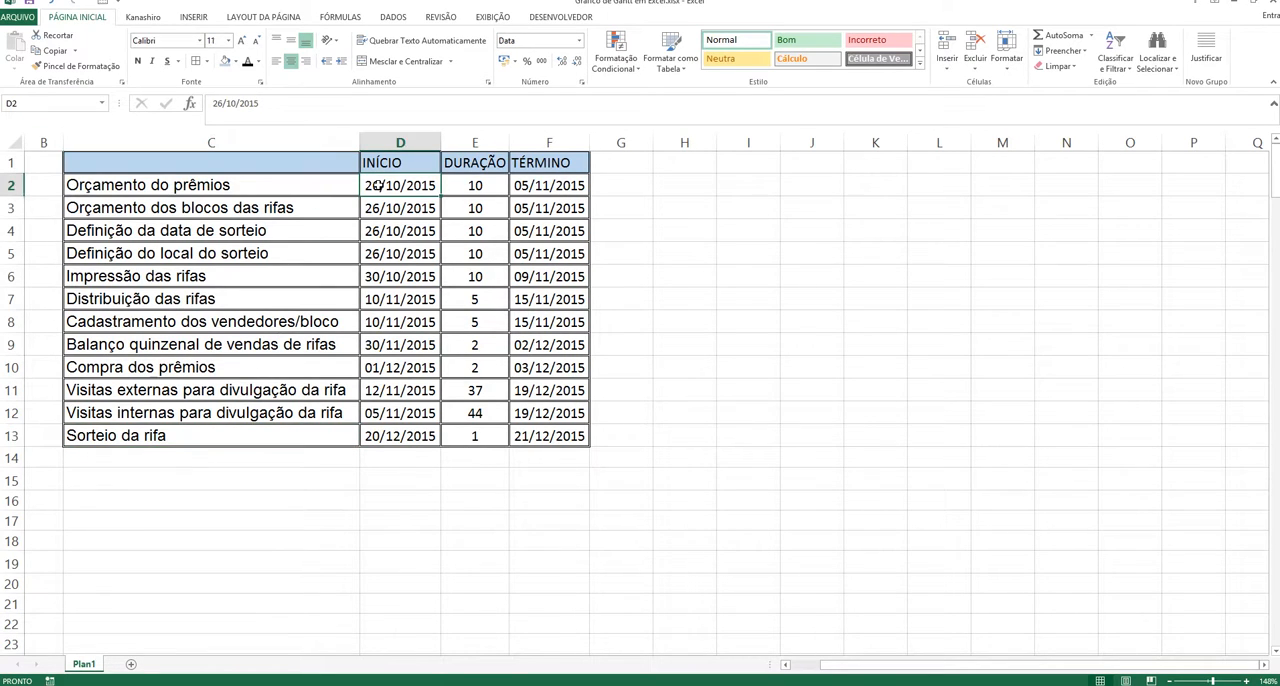
{"action": "left_click_drag", "start_coordinate": [381, 190], "coordinate": [400, 444]}
{"action": "left_click", "coordinate": [396, 462]}
{"action": "left_click", "coordinate": [408, 186]}
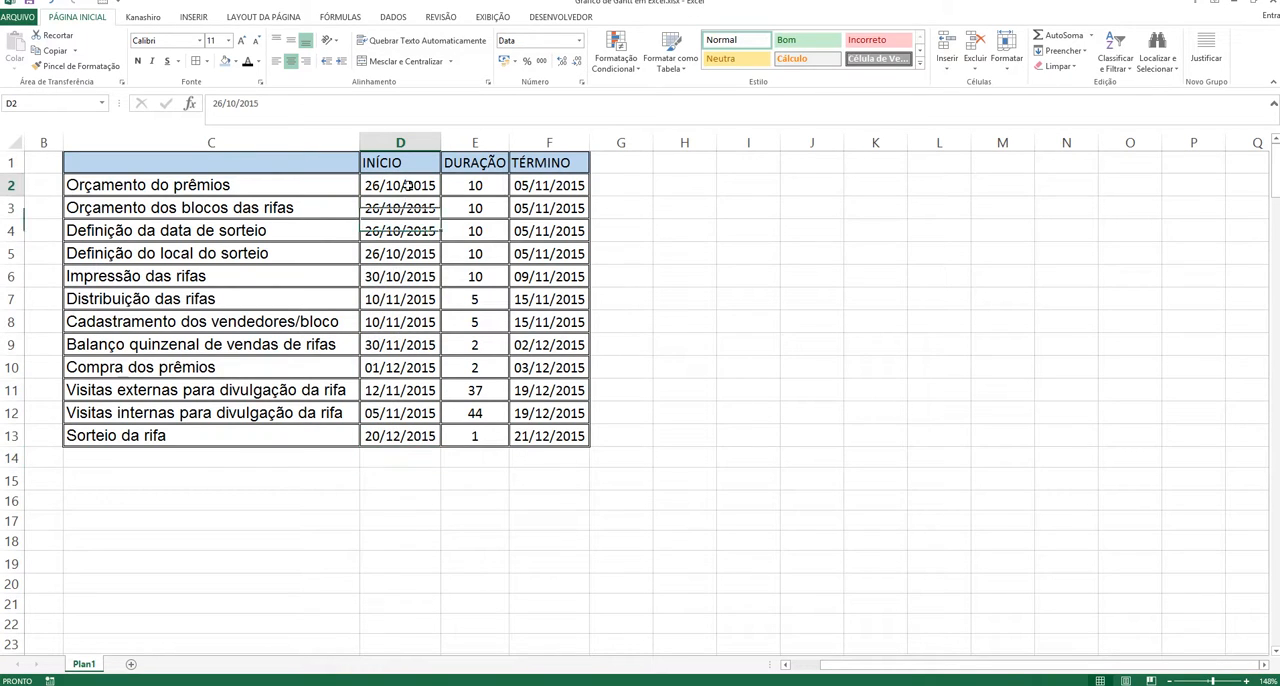
{"action": "left_click", "coordinate": [412, 211]}
{"action": "left_click", "coordinate": [413, 232]}
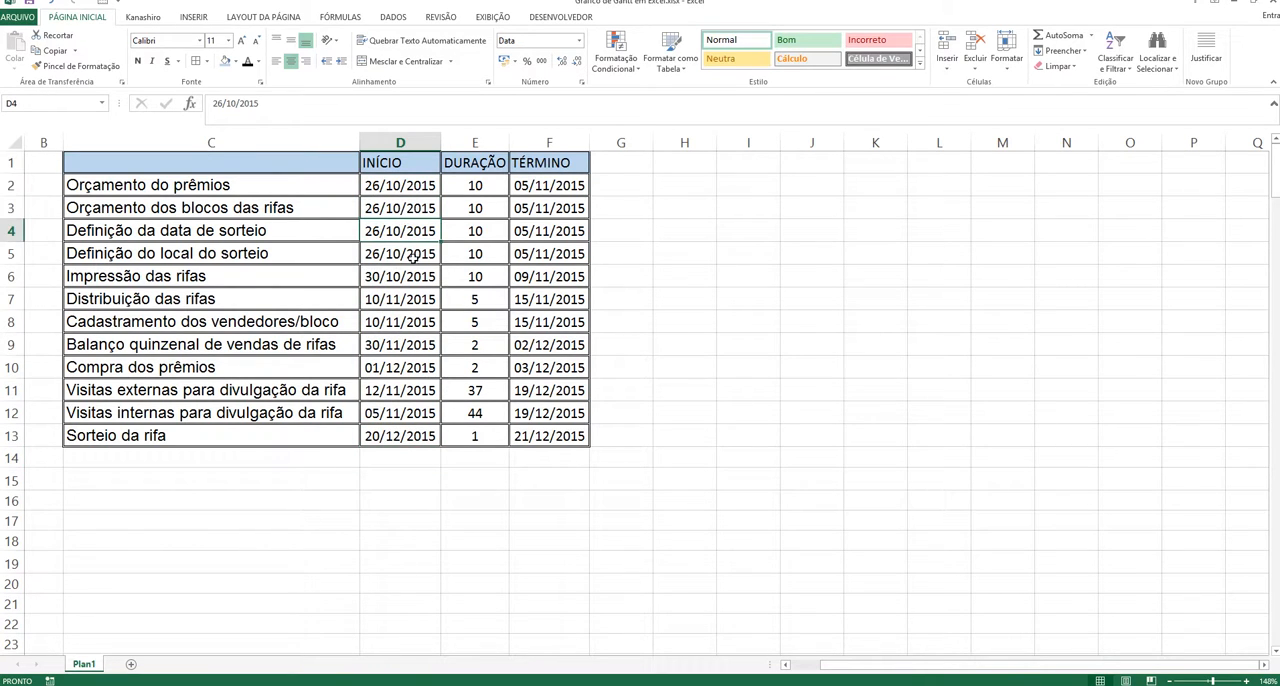
{"action": "left_click", "coordinate": [414, 254]}
{"action": "left_click", "coordinate": [406, 280]}
{"action": "left_click", "coordinate": [400, 304]}
{"action": "left_click", "coordinate": [395, 343]}
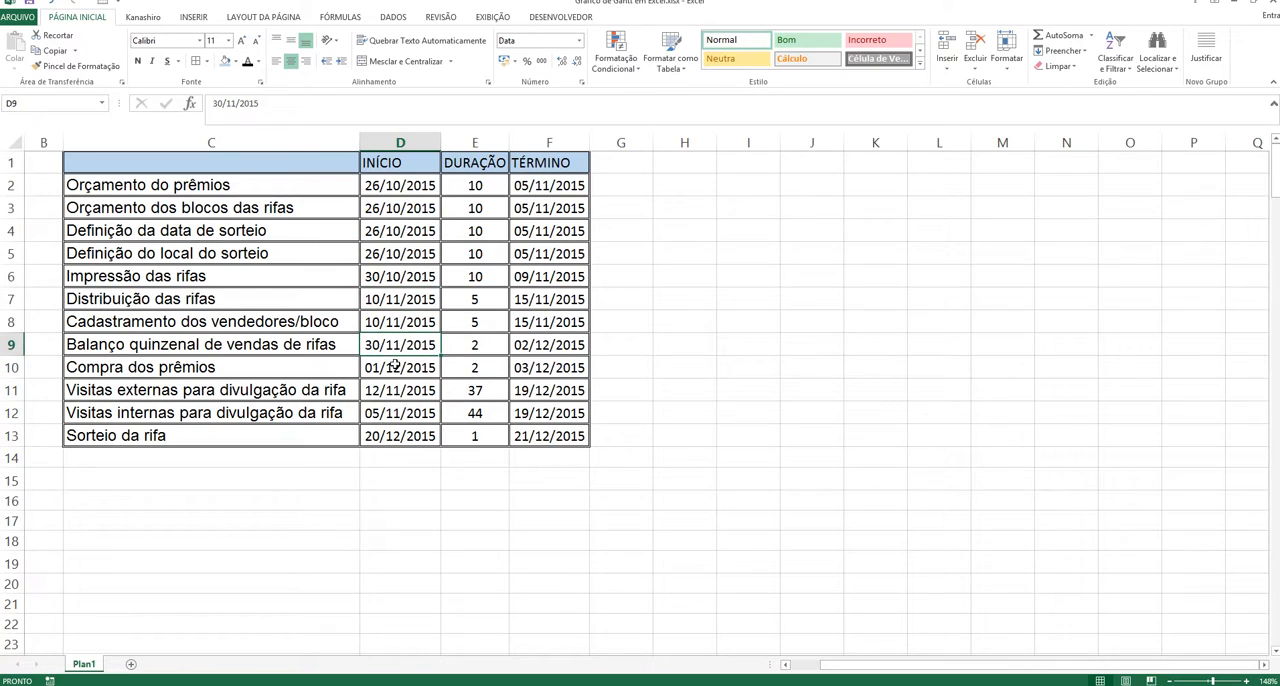
{"action": "left_click_drag", "start_coordinate": [490, 189], "coordinate": [480, 434]}
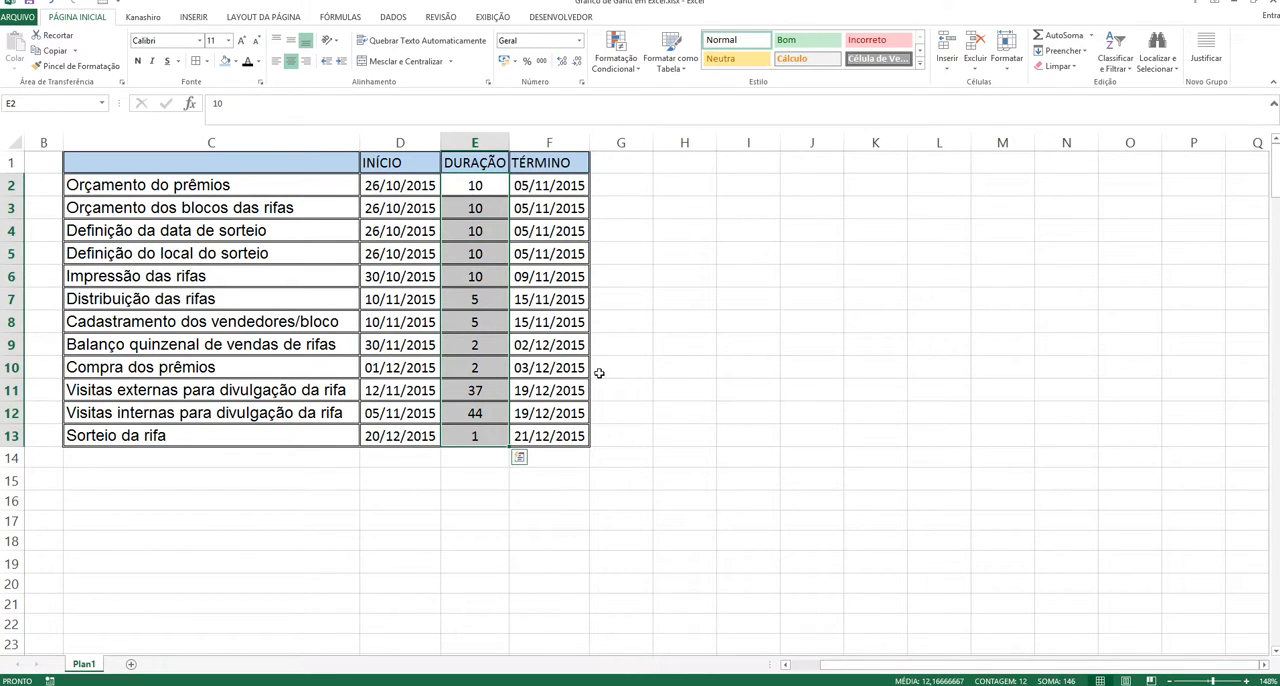
Step: Clear the TÉRMINO dates in F3:F13 and refill them by copying F2's =SOMA(D2:E2) formula down to row 13
{"action": "left_click", "coordinate": [566, 209]}
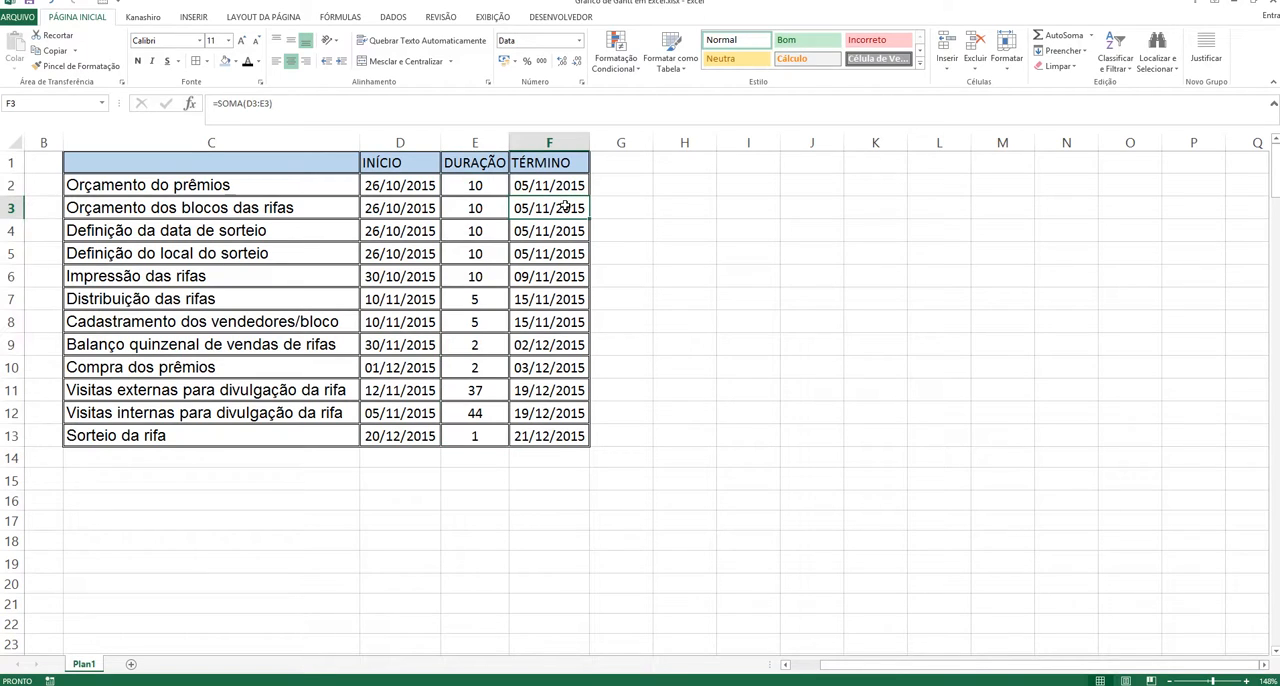
{"action": "left_click_drag", "start_coordinate": [566, 207], "coordinate": [557, 436]}
{"action": "key", "text": "Delete"}
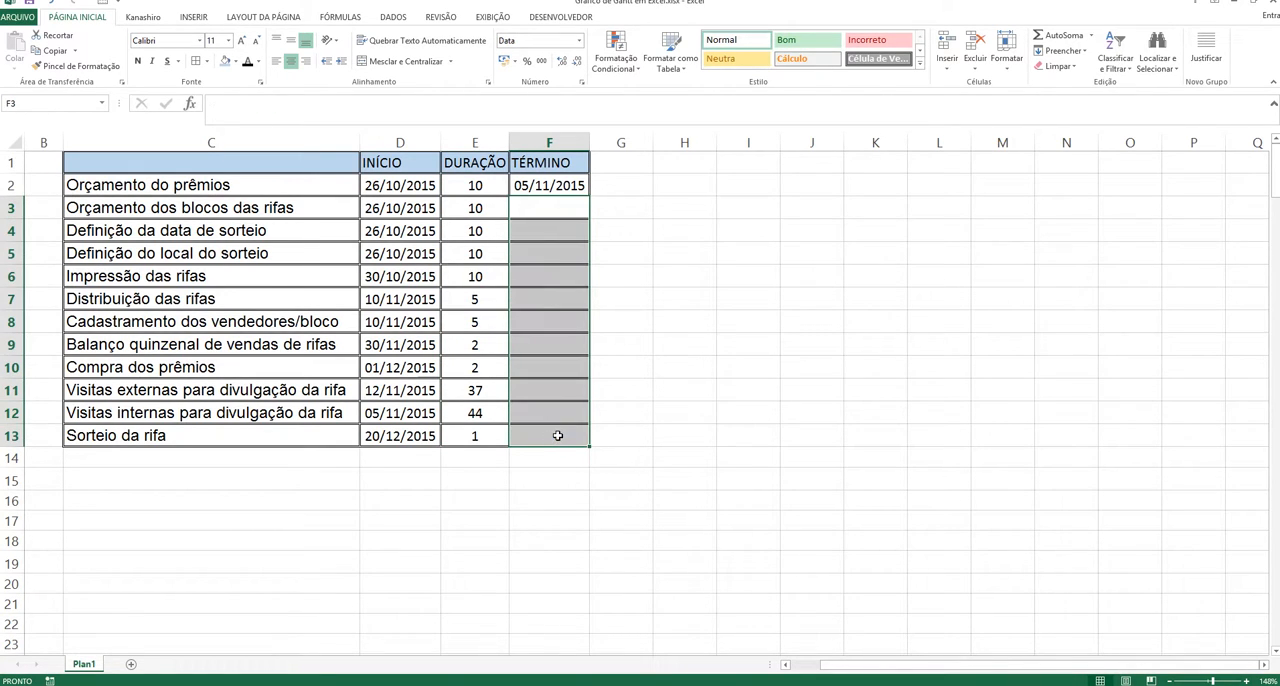
{"action": "left_click", "coordinate": [630, 212]}
{"action": "left_click", "coordinate": [562, 188]}
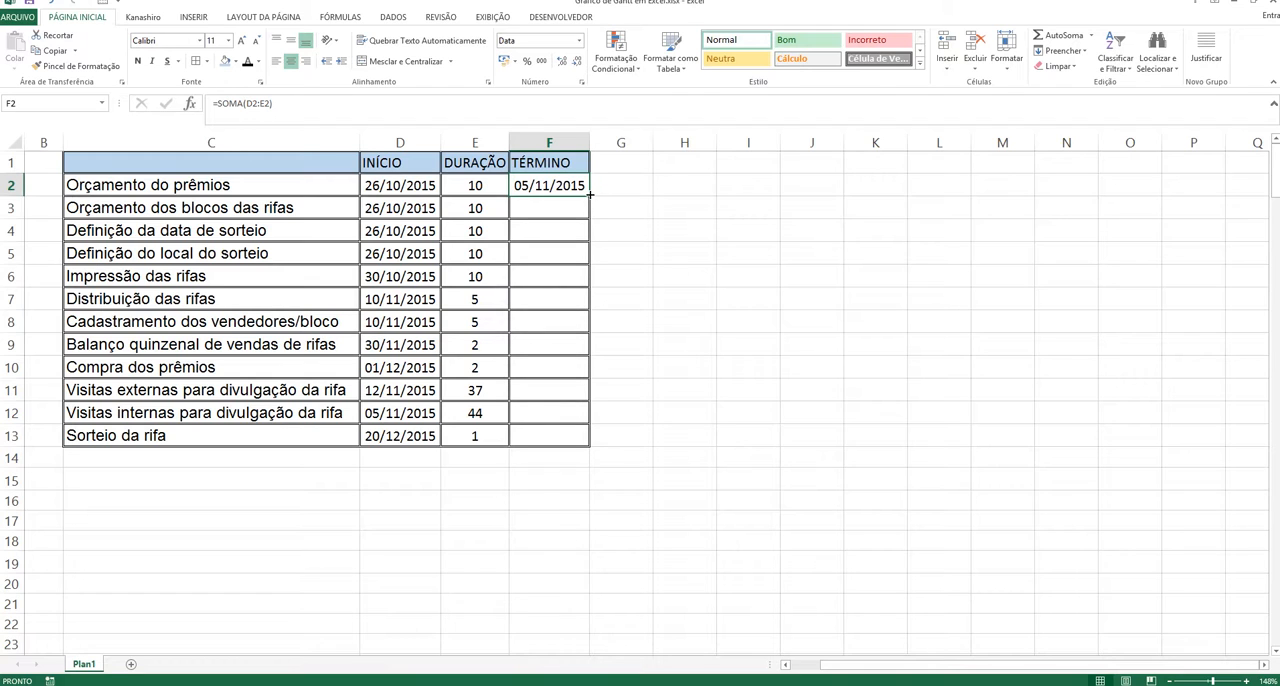
{"action": "left_click_drag", "start_coordinate": [590, 196], "coordinate": [574, 436]}
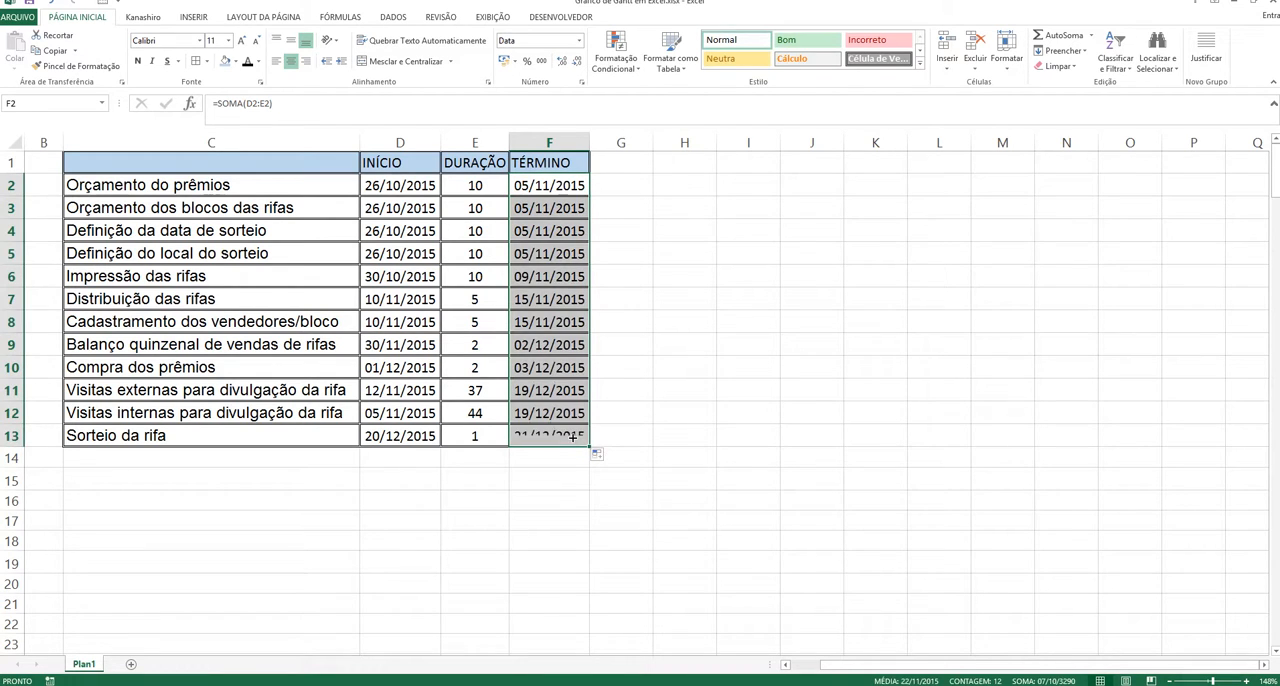
{"action": "left_click", "coordinate": [679, 390]}
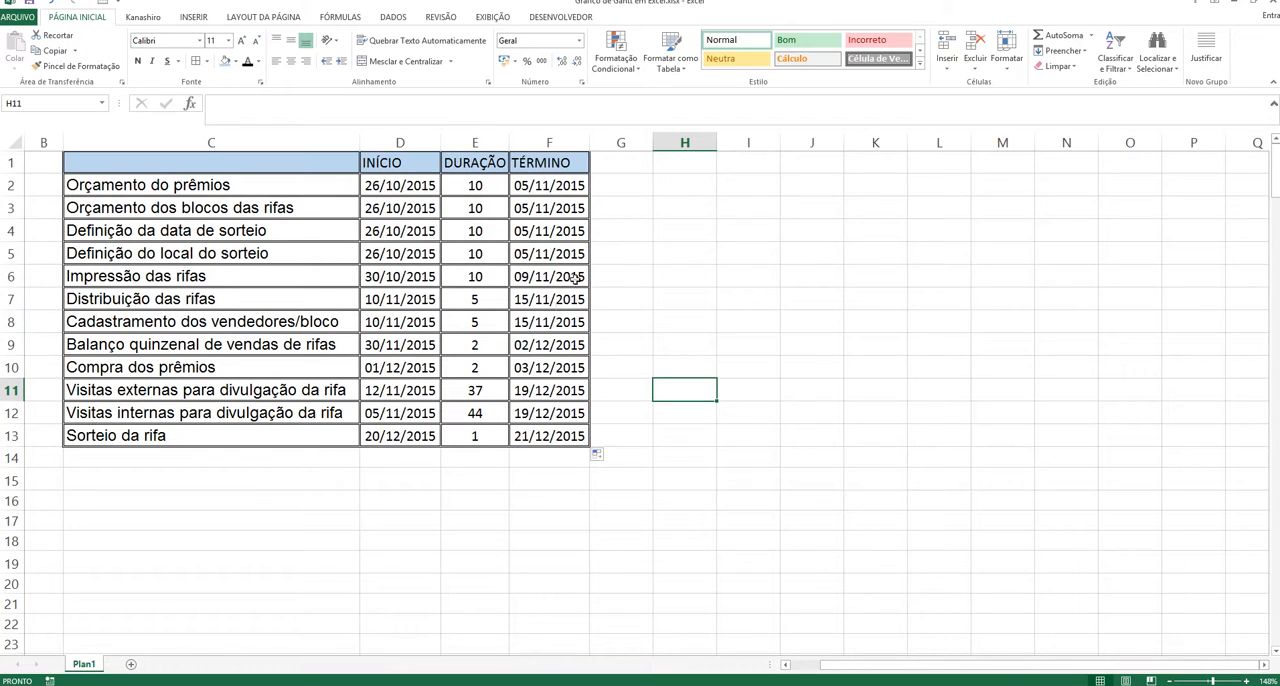
Step: Insert an empty 2D stacked bar chart and place it beside the table, starting around column H
{"action": "left_click", "coordinate": [670, 185]}
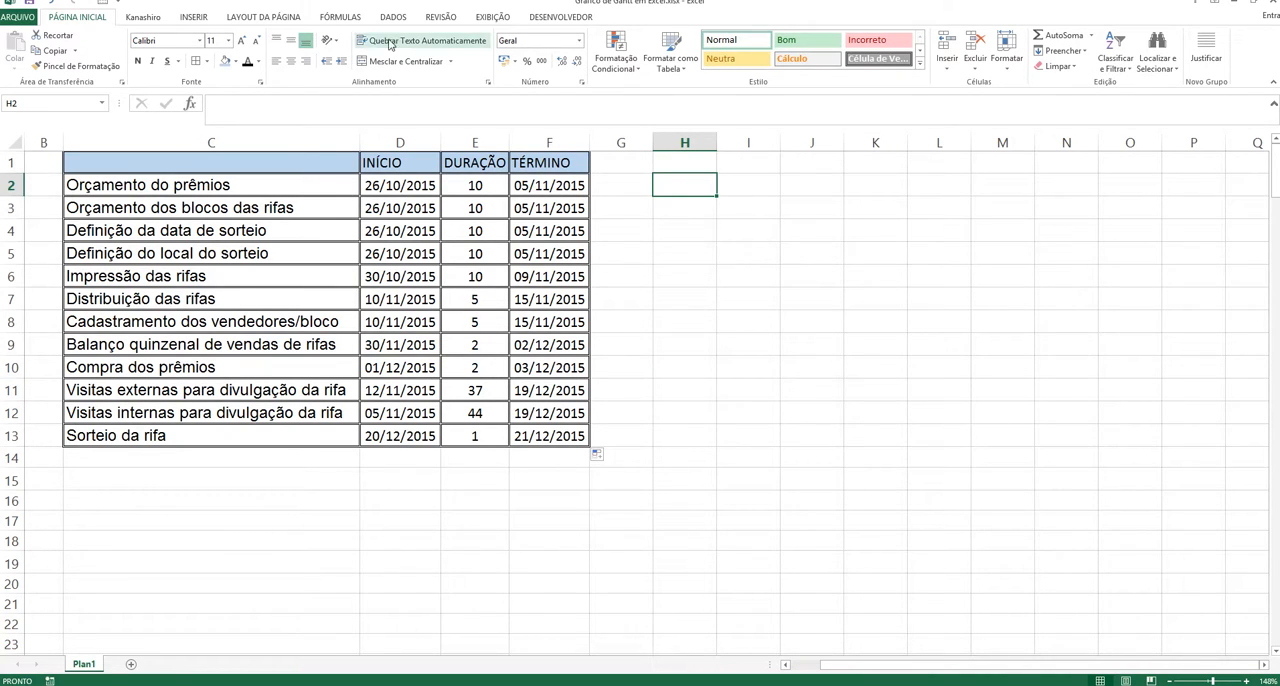
{"action": "left_click", "coordinate": [192, 18]}
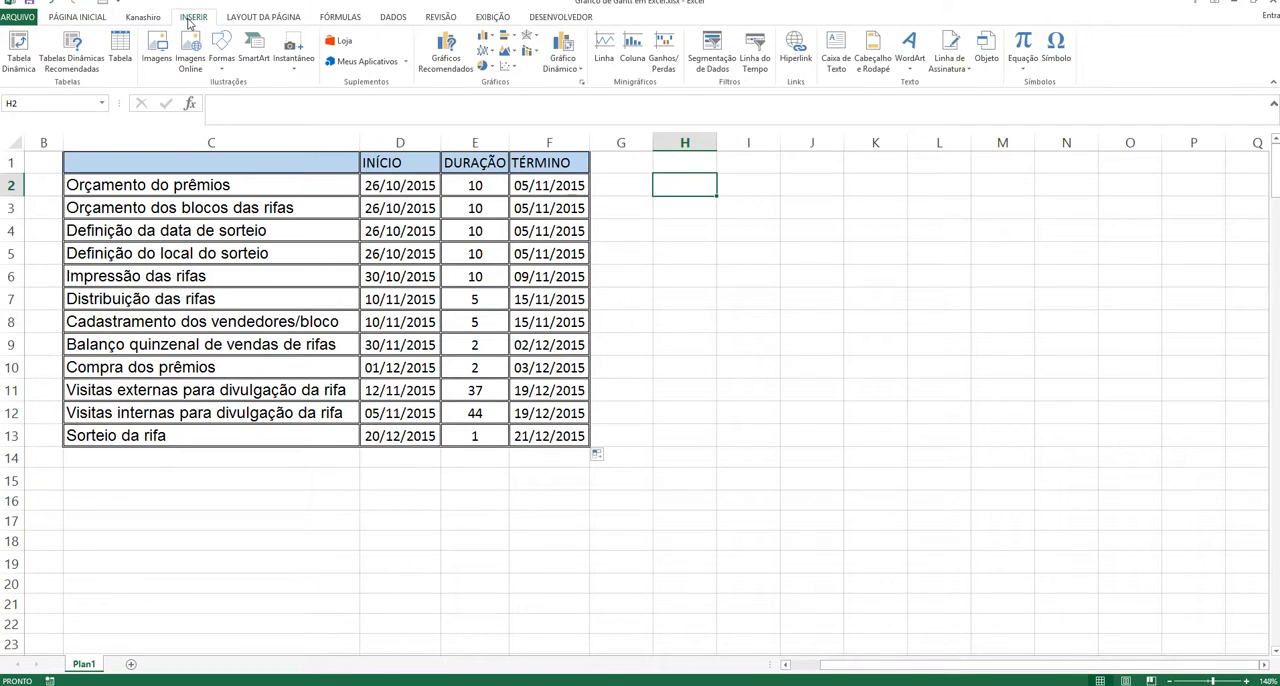
{"action": "left_click", "coordinate": [509, 37]}
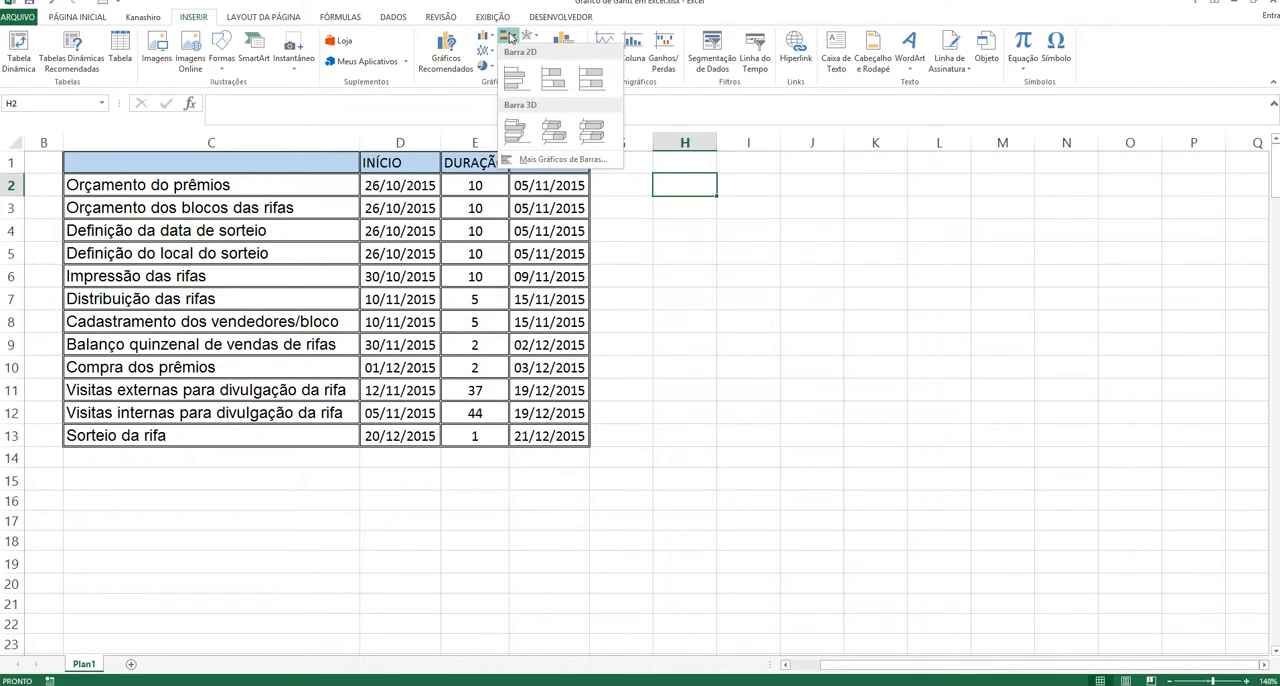
{"action": "left_click", "coordinate": [553, 82]}
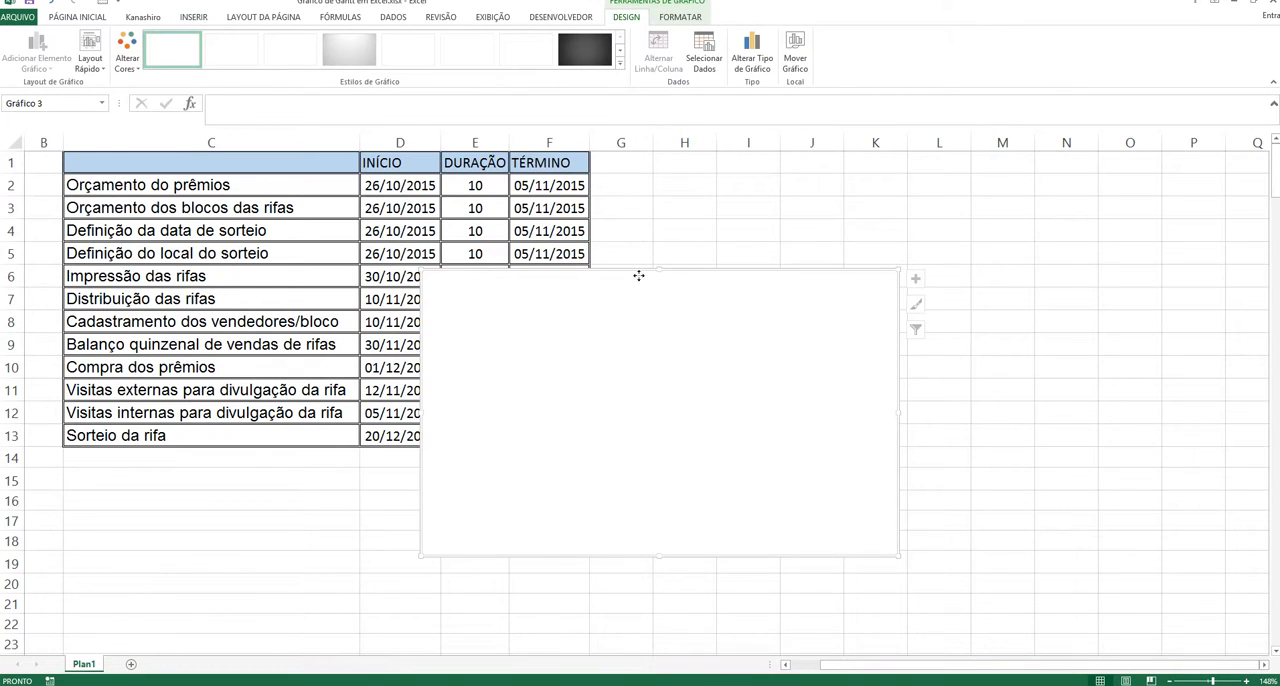
{"action": "left_click_drag", "start_coordinate": [638, 275], "coordinate": [870, 178]}
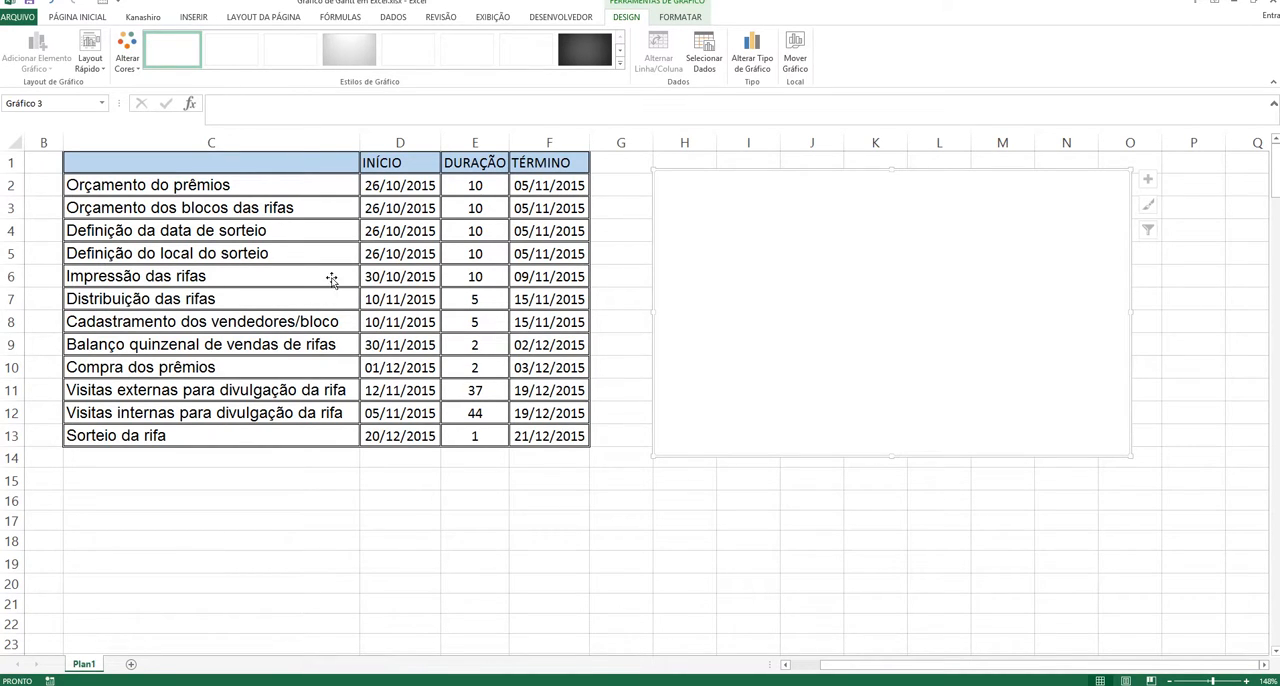
Step: Add a data series to the empty chart with its name from D1 (INÍCIO) and its values from D2:D13
{"action": "right_click", "coordinate": [797, 248]}
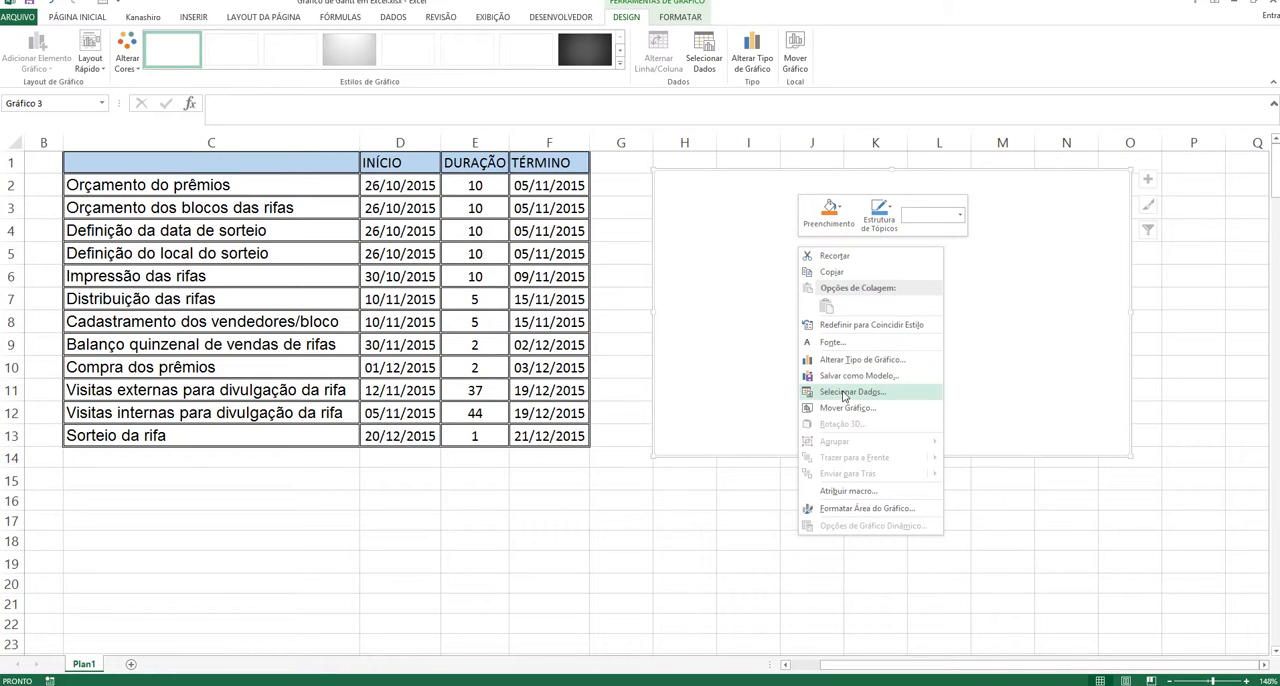
{"action": "left_click", "coordinate": [843, 393]}
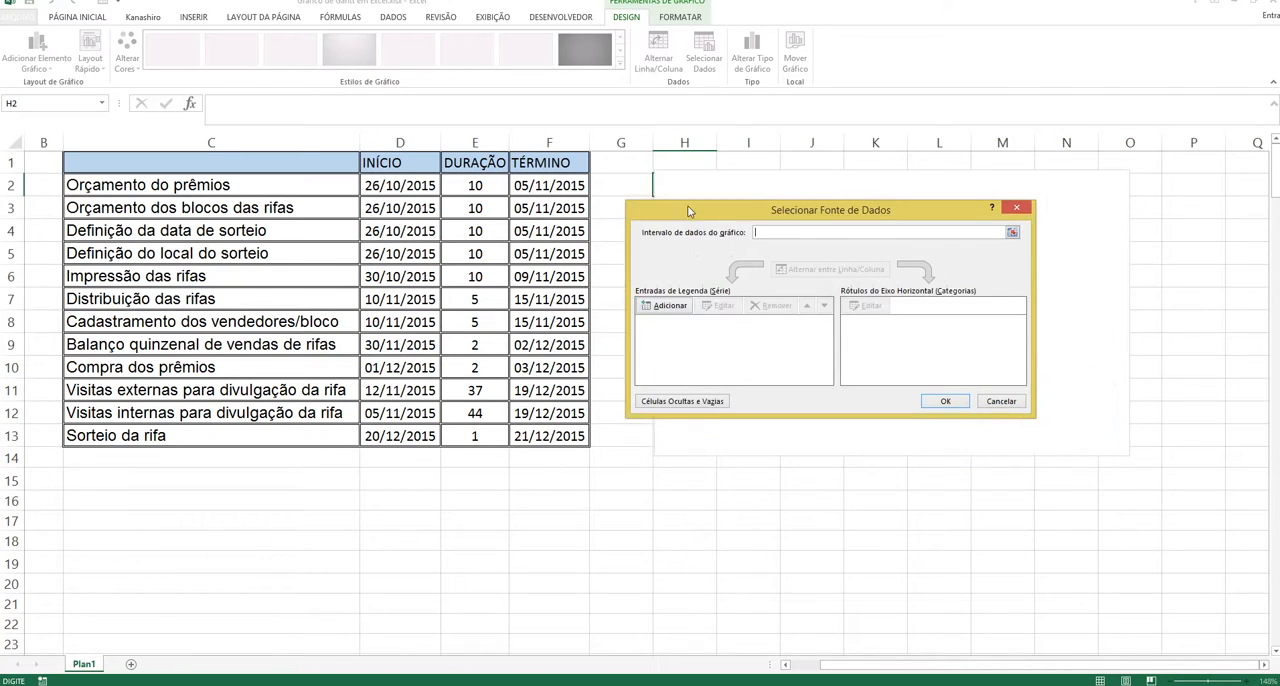
{"action": "left_click_drag", "start_coordinate": [771, 392], "coordinate": [684, 198]}
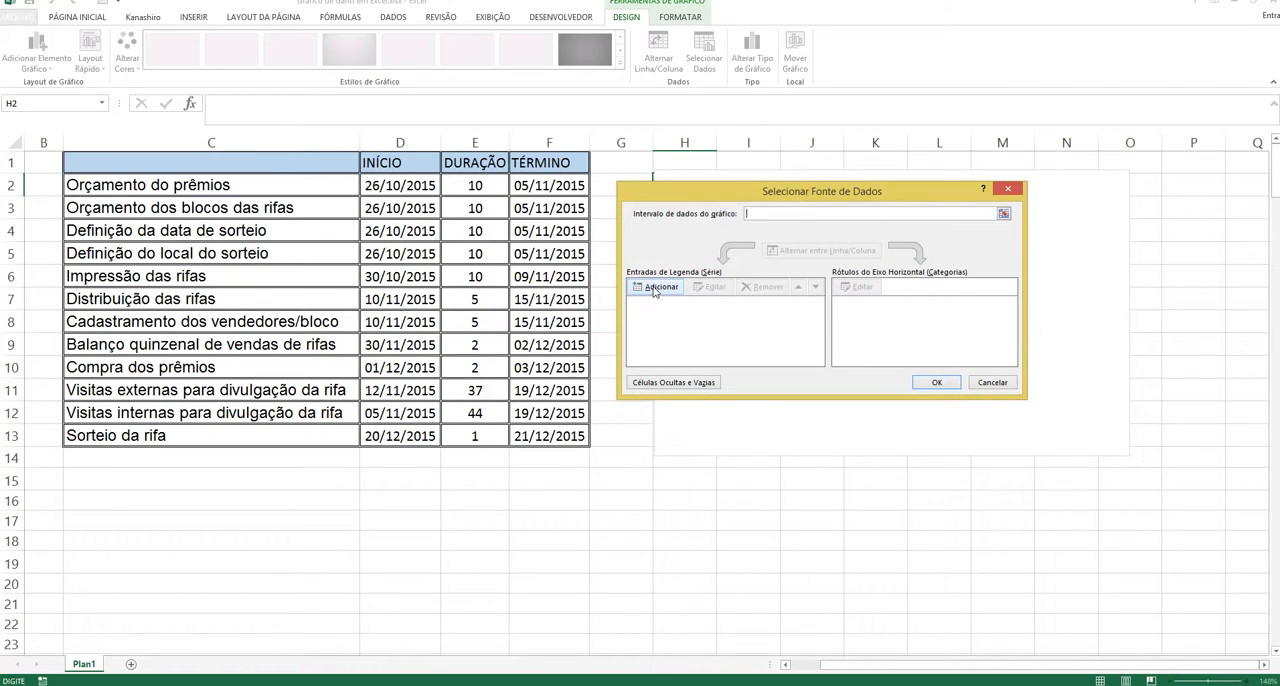
{"action": "left_click", "coordinate": [657, 288]}
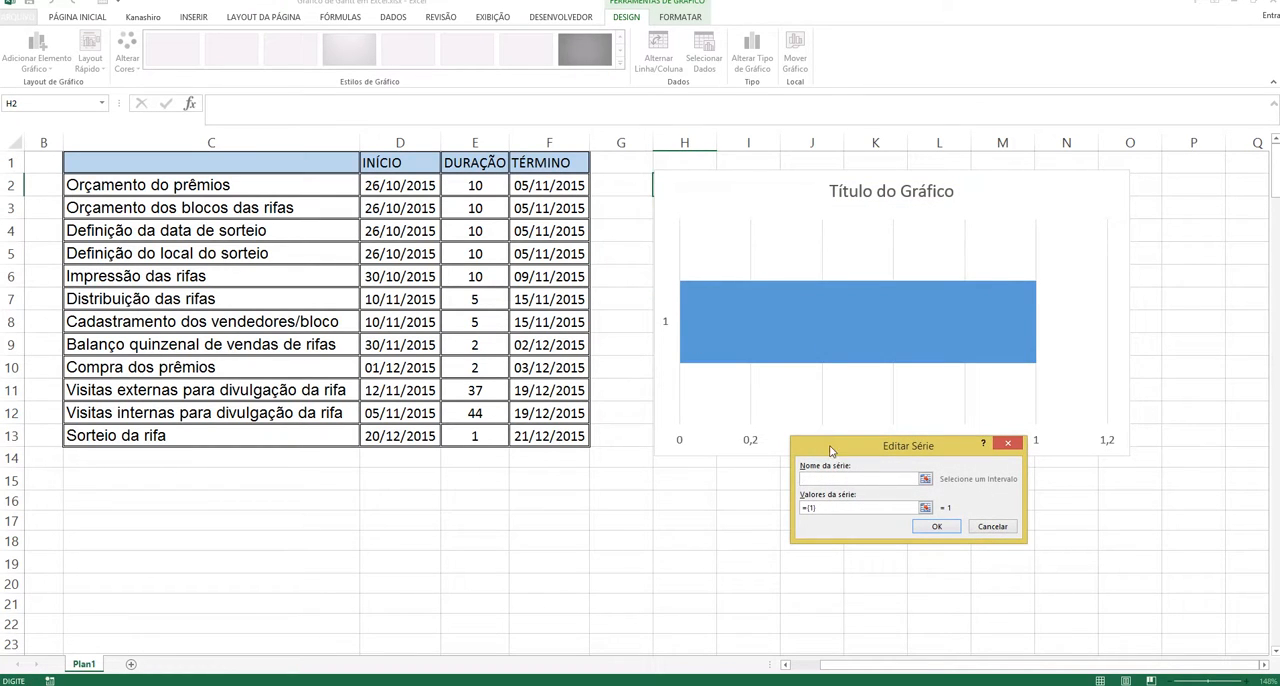
{"action": "left_click_drag", "start_coordinate": [830, 452], "coordinate": [680, 225]}
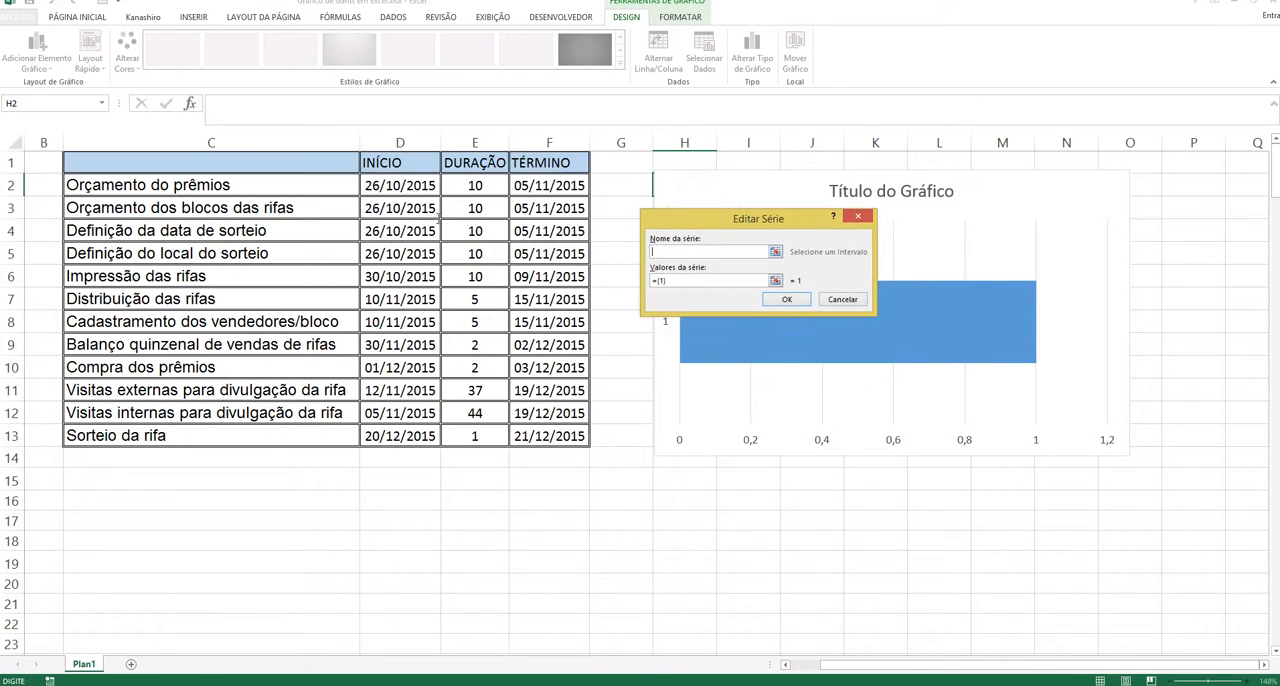
{"action": "left_click", "coordinate": [409, 163]}
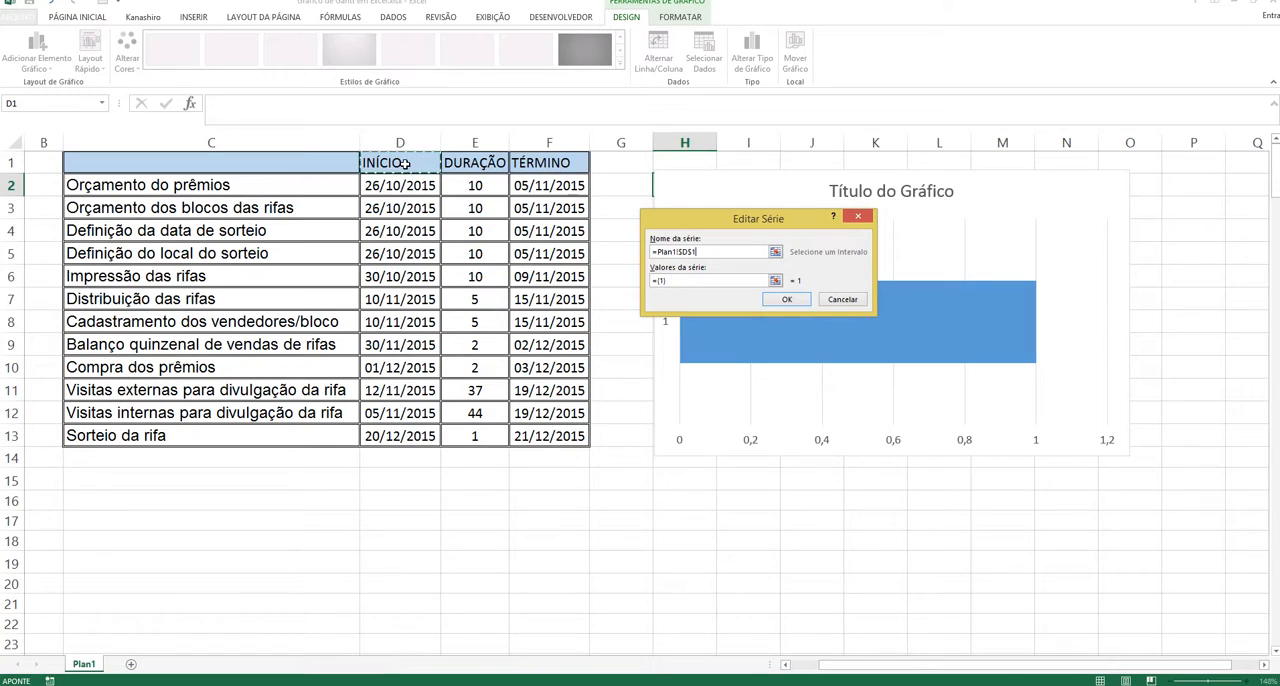
{"action": "left_click_drag", "start_coordinate": [684, 281], "coordinate": [652, 287]}
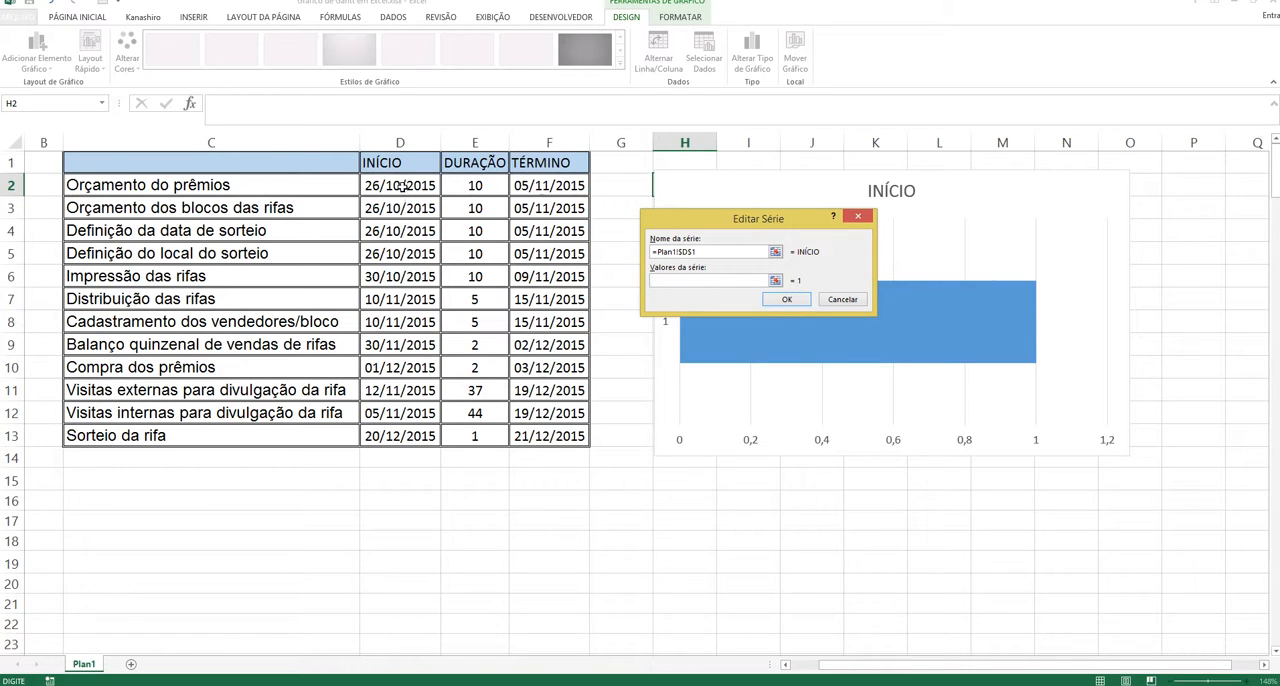
{"action": "left_click_drag", "start_coordinate": [400, 185], "coordinate": [410, 434]}
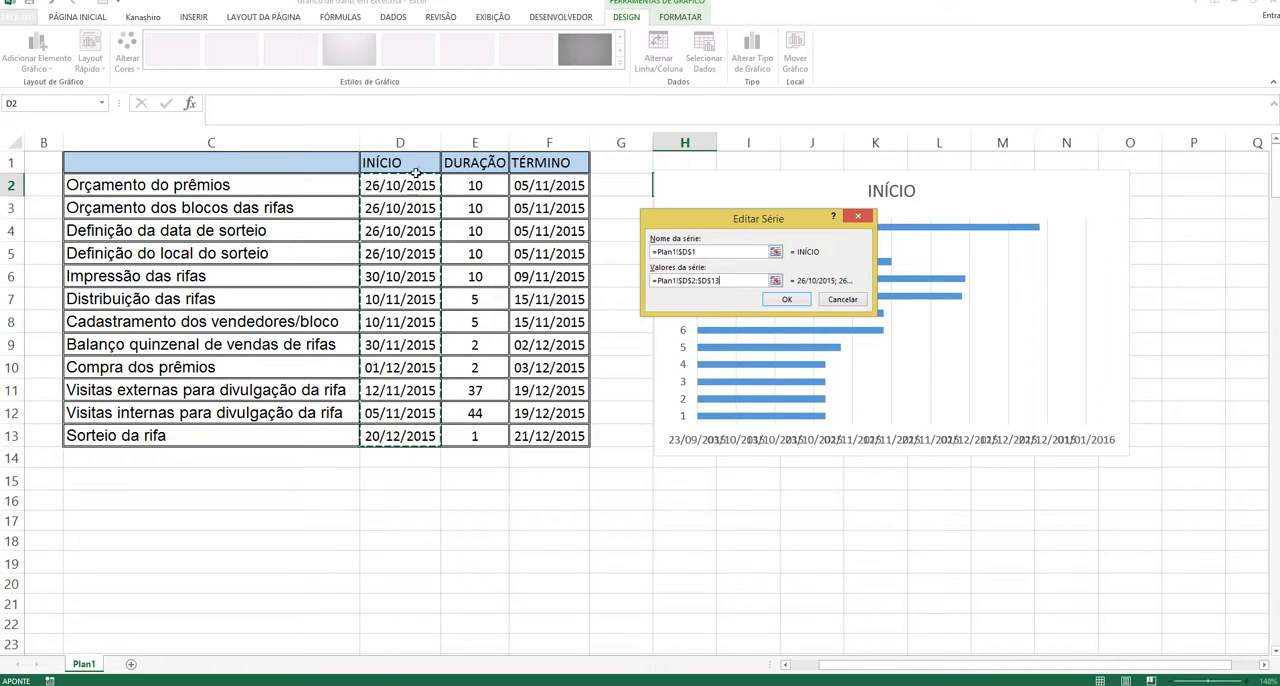
{"action": "left_click", "coordinate": [786, 300]}
Step: Add a second chart series with its name from E1 (DURAÇÃO) and its values from E2:E13
{"action": "left_click_drag", "start_coordinate": [835, 196], "coordinate": [924, 226]}
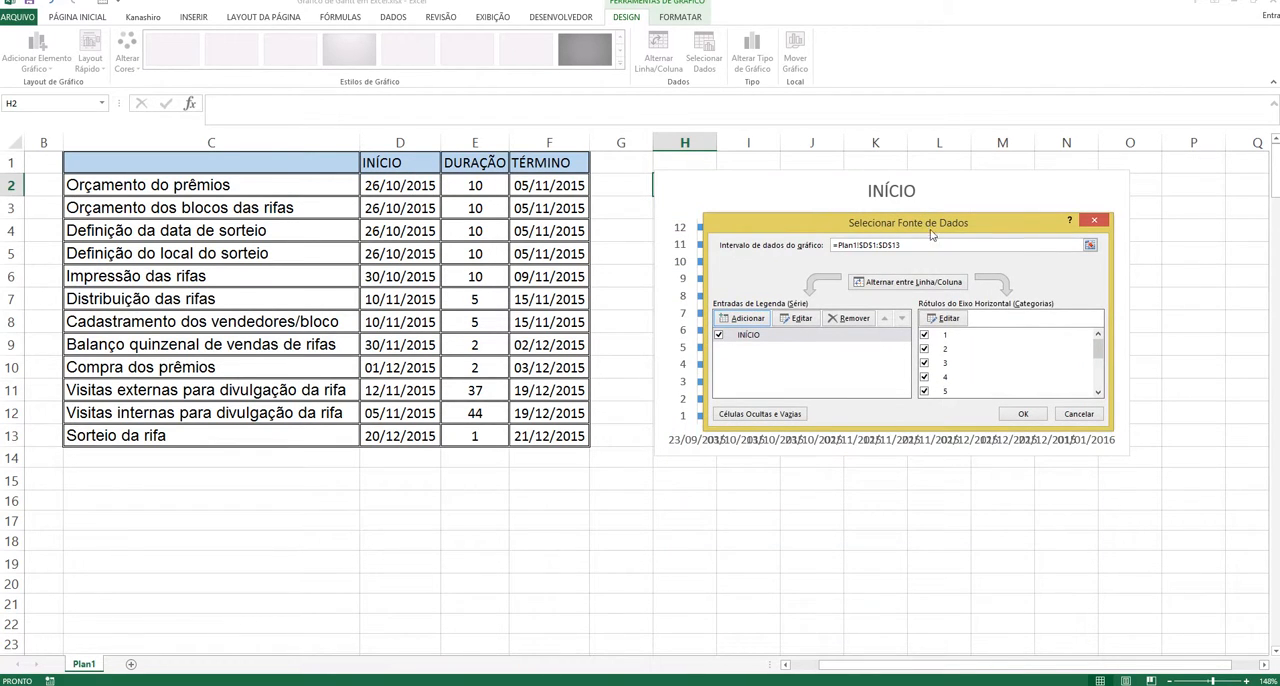
{"action": "left_click", "coordinate": [747, 319]}
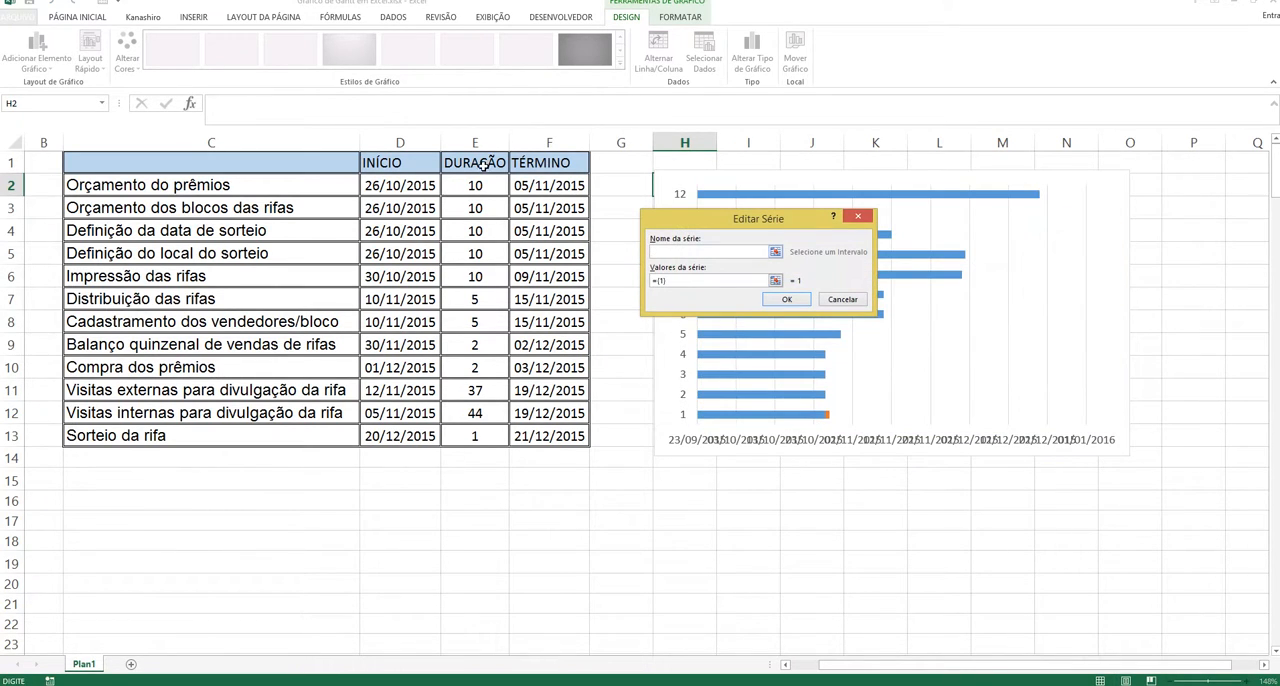
{"action": "left_click", "coordinate": [483, 165]}
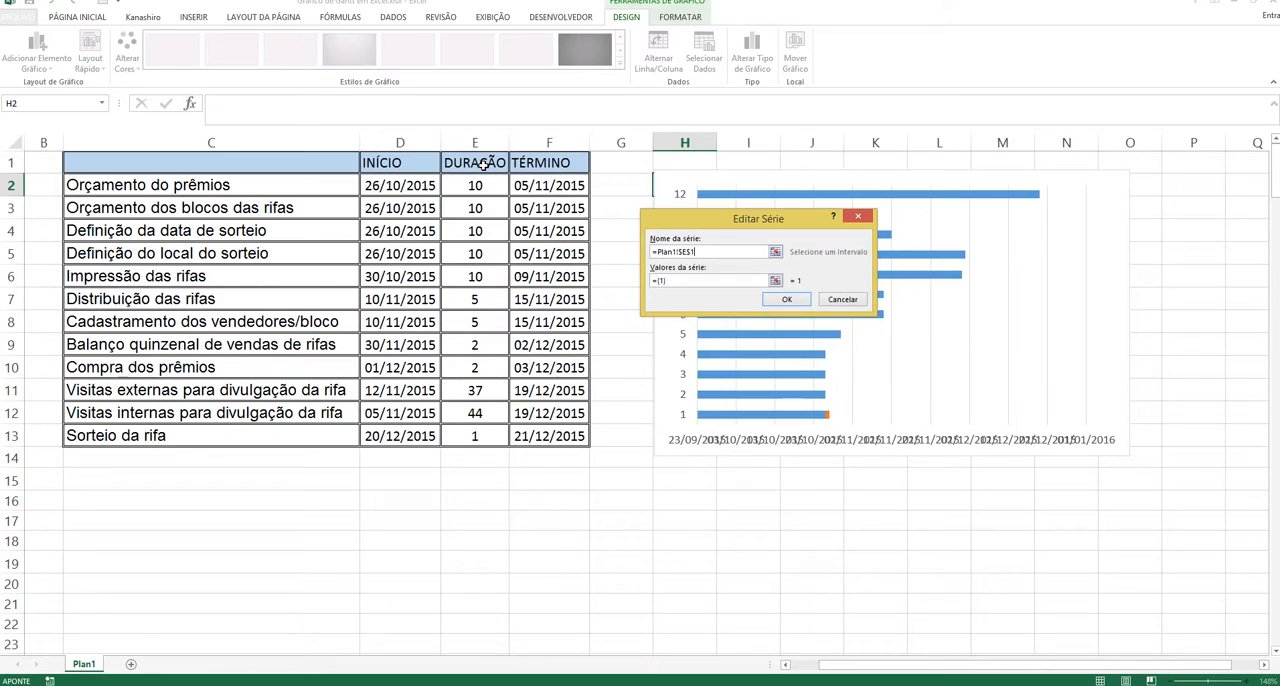
{"action": "left_click", "coordinate": [674, 280]}
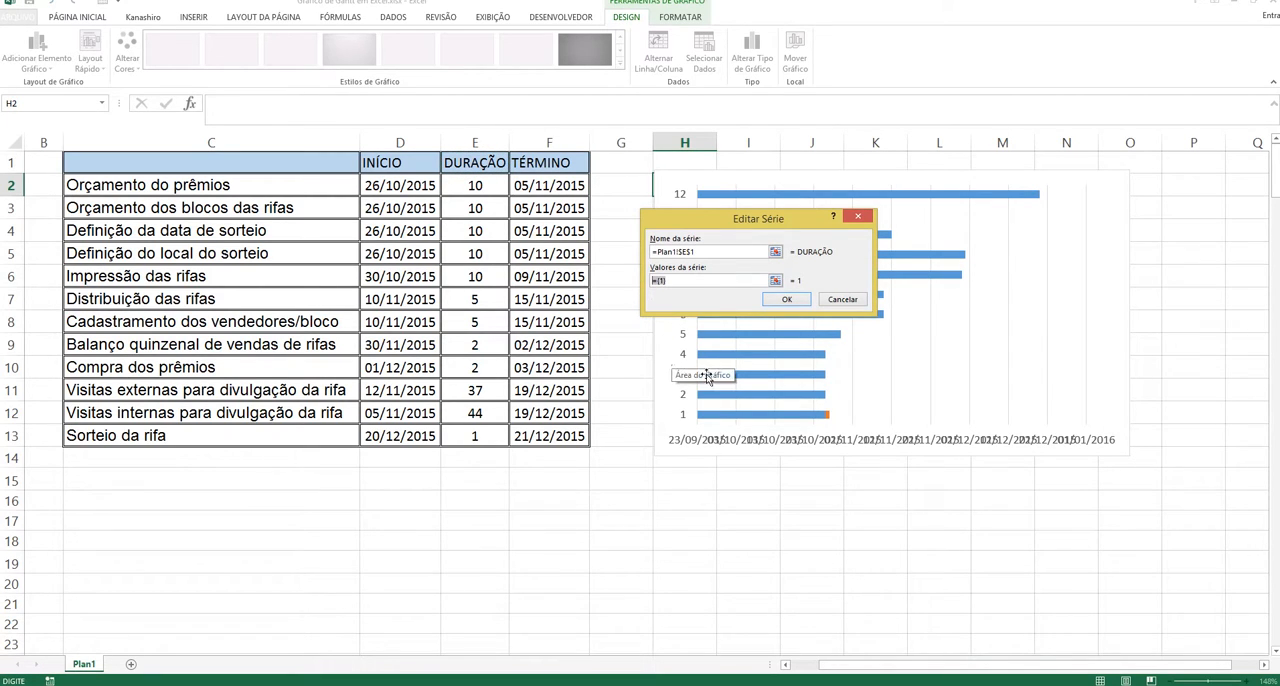
{"action": "key", "text": "BackSpace"}
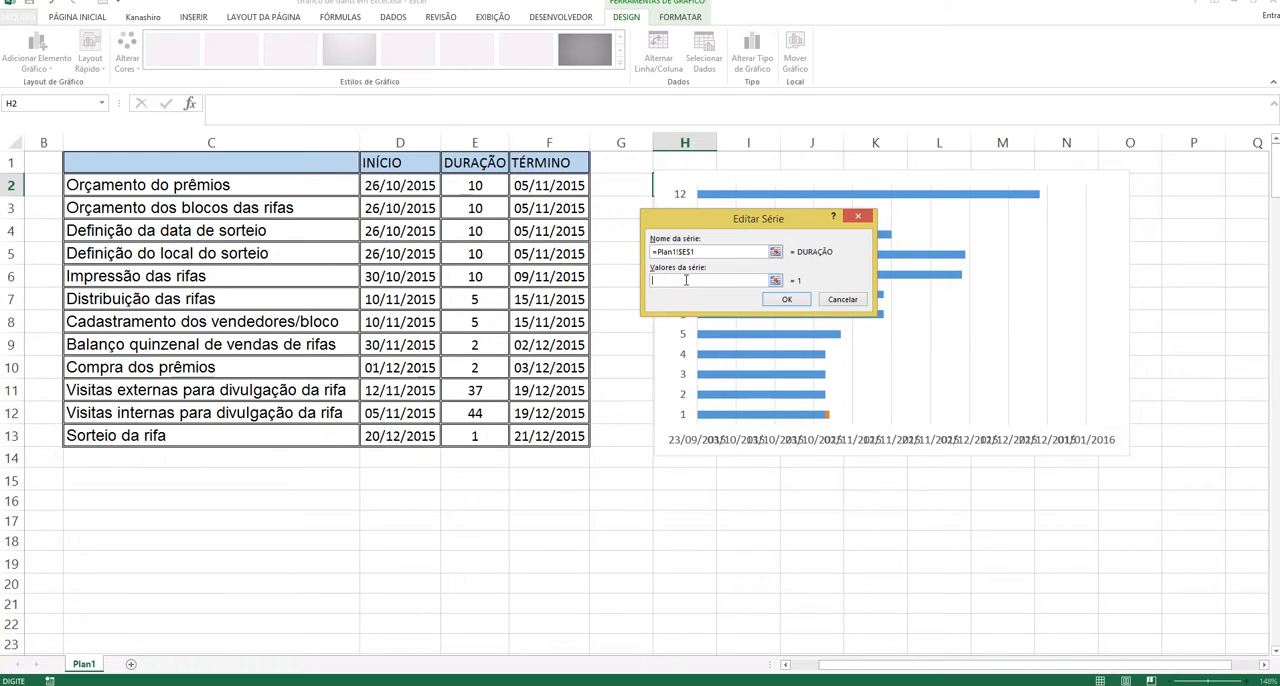
{"action": "left_click_drag", "start_coordinate": [475, 186], "coordinate": [476, 430]}
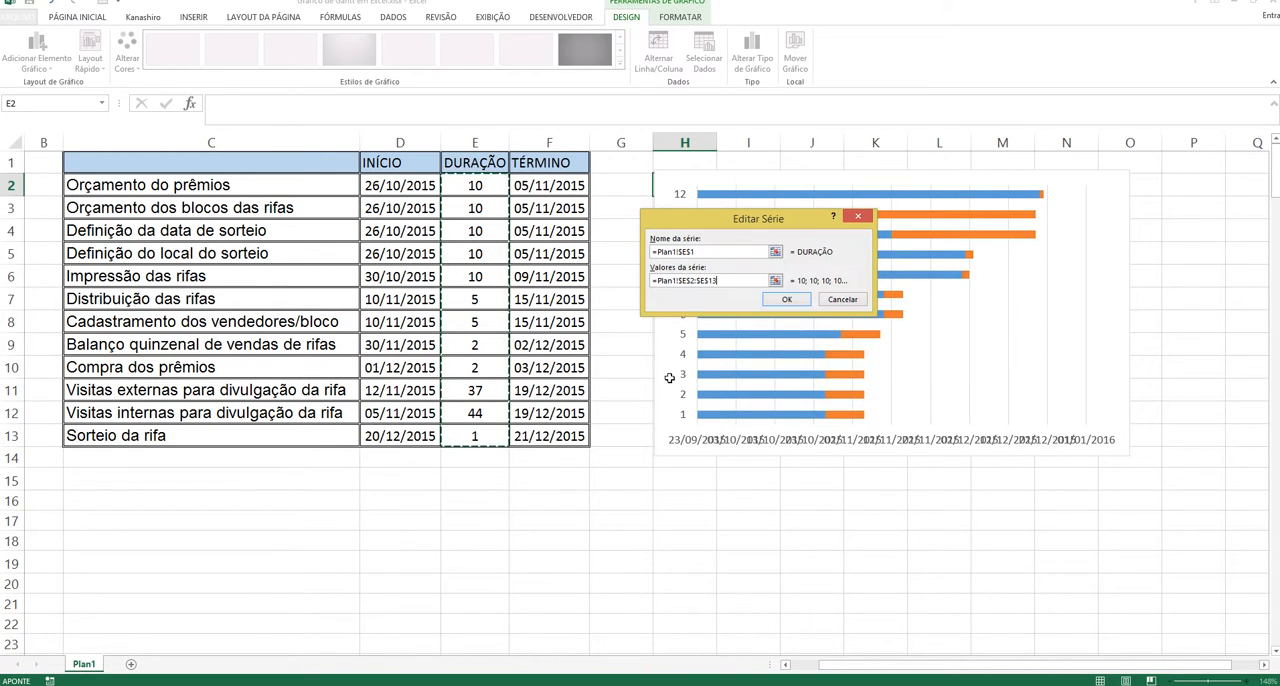
{"action": "left_click", "coordinate": [787, 301]}
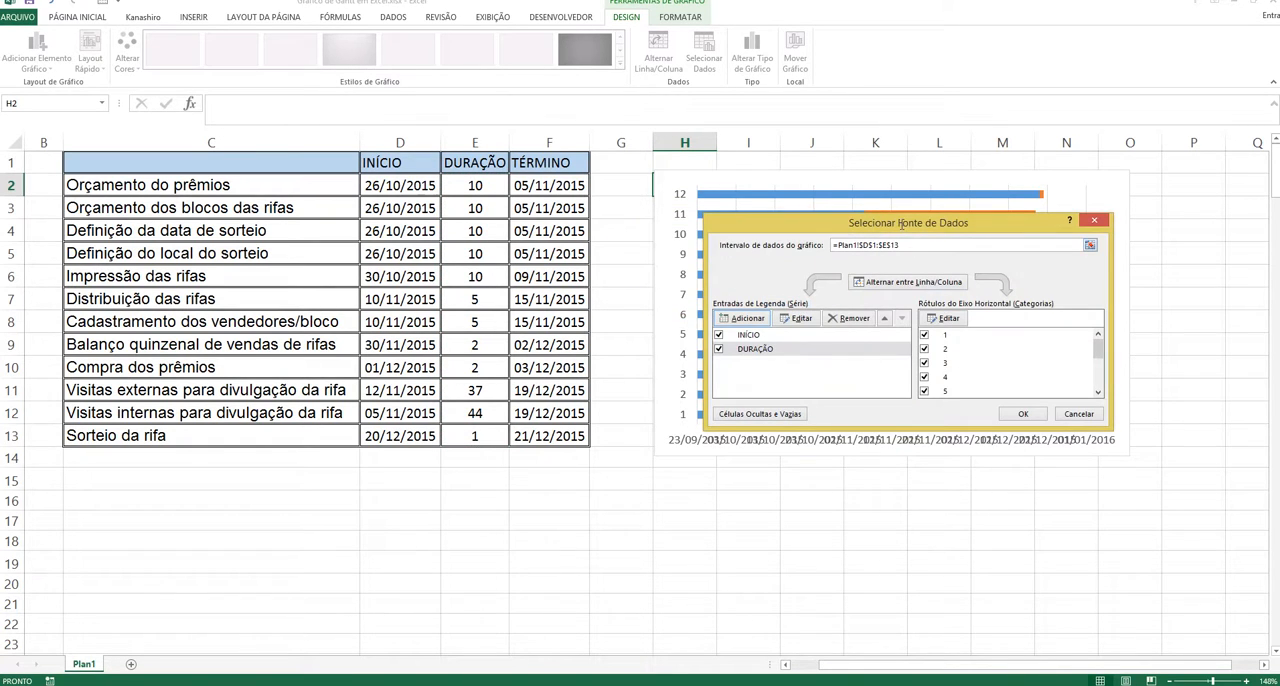
Step: Set the chart's category axis labels to the task names in C2:C13, apply the data source, and slightly enlarge the chart
{"action": "left_click_drag", "start_coordinate": [899, 222], "coordinate": [810, 503]}
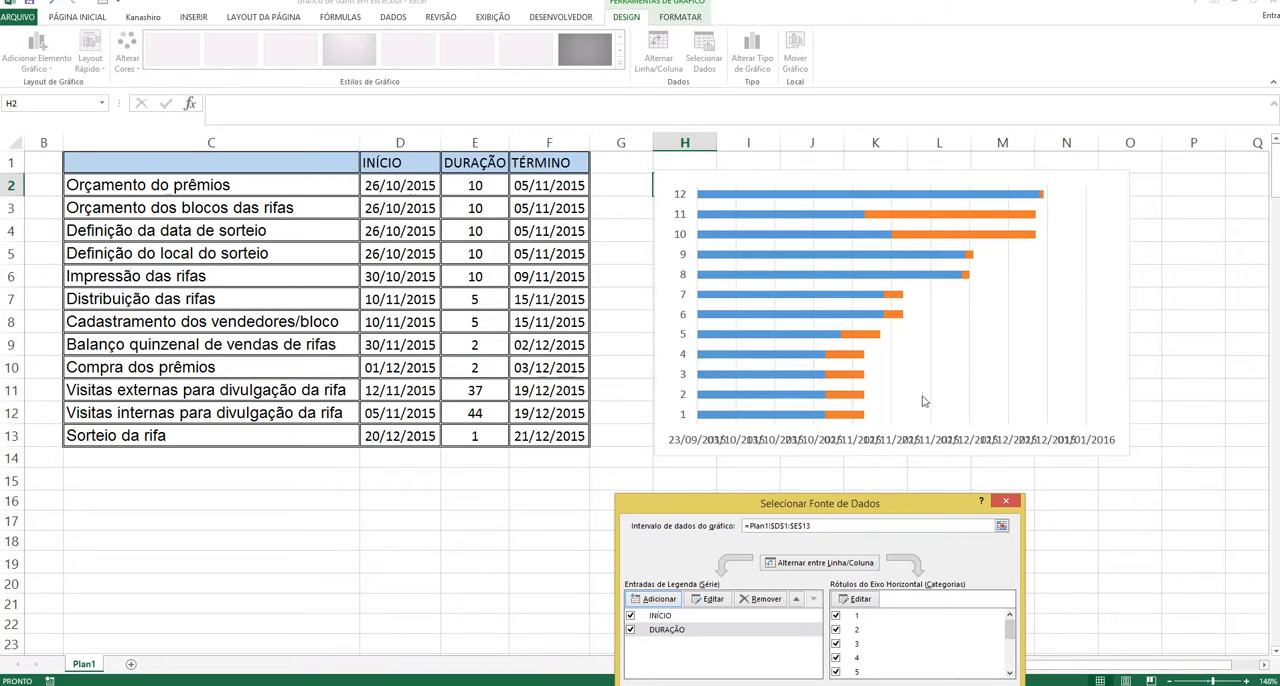
{"action": "left_click_drag", "start_coordinate": [889, 505], "coordinate": [1013, 397]}
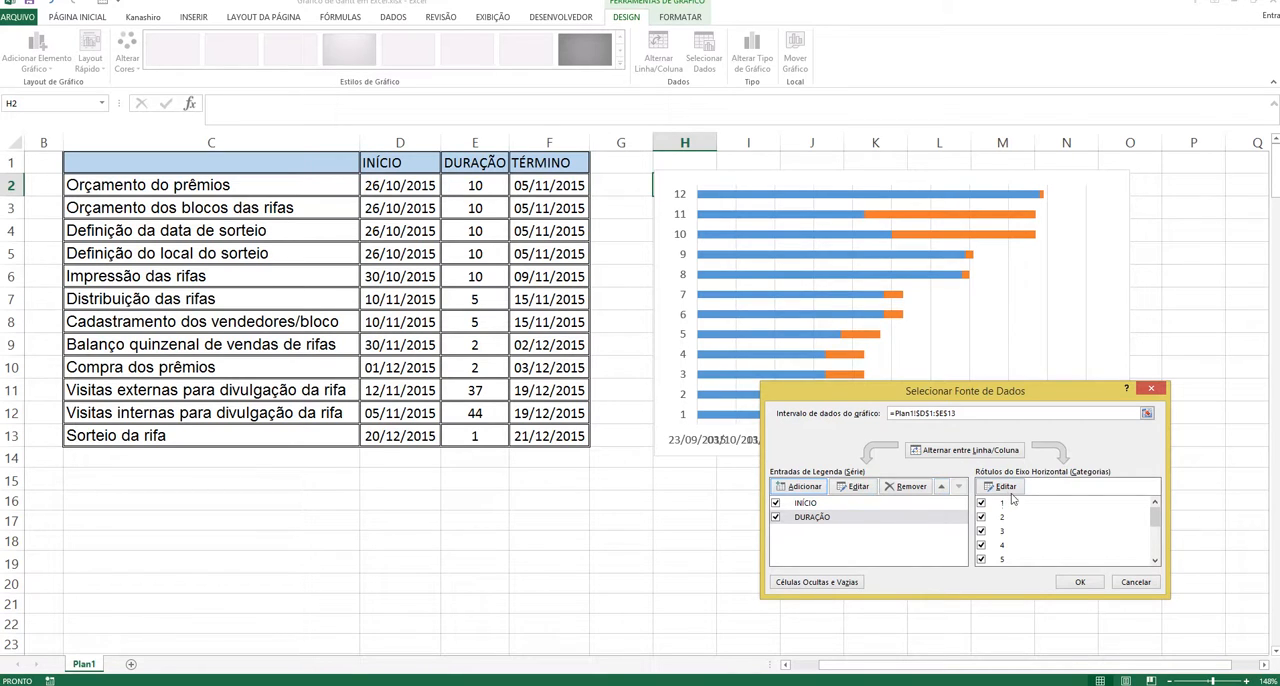
{"action": "left_click", "coordinate": [1005, 487]}
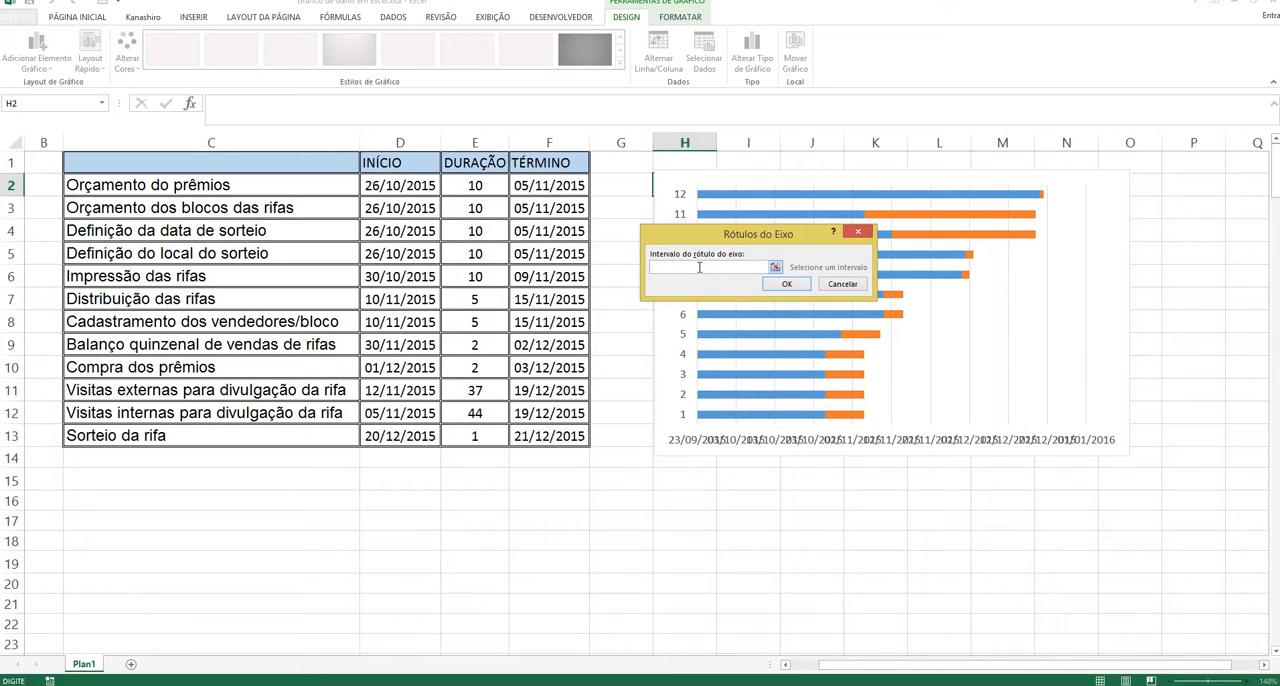
{"action": "left_click", "coordinate": [291, 185]}
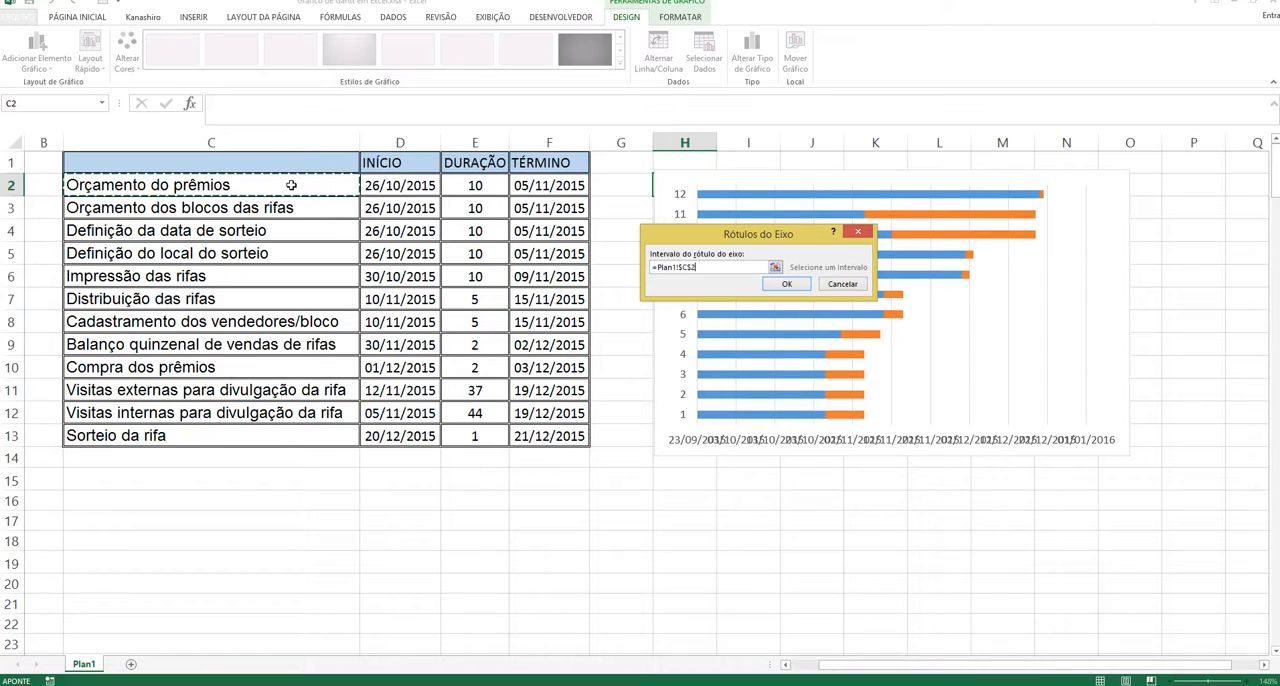
{"action": "left_click_drag", "start_coordinate": [291, 185], "coordinate": [295, 432]}
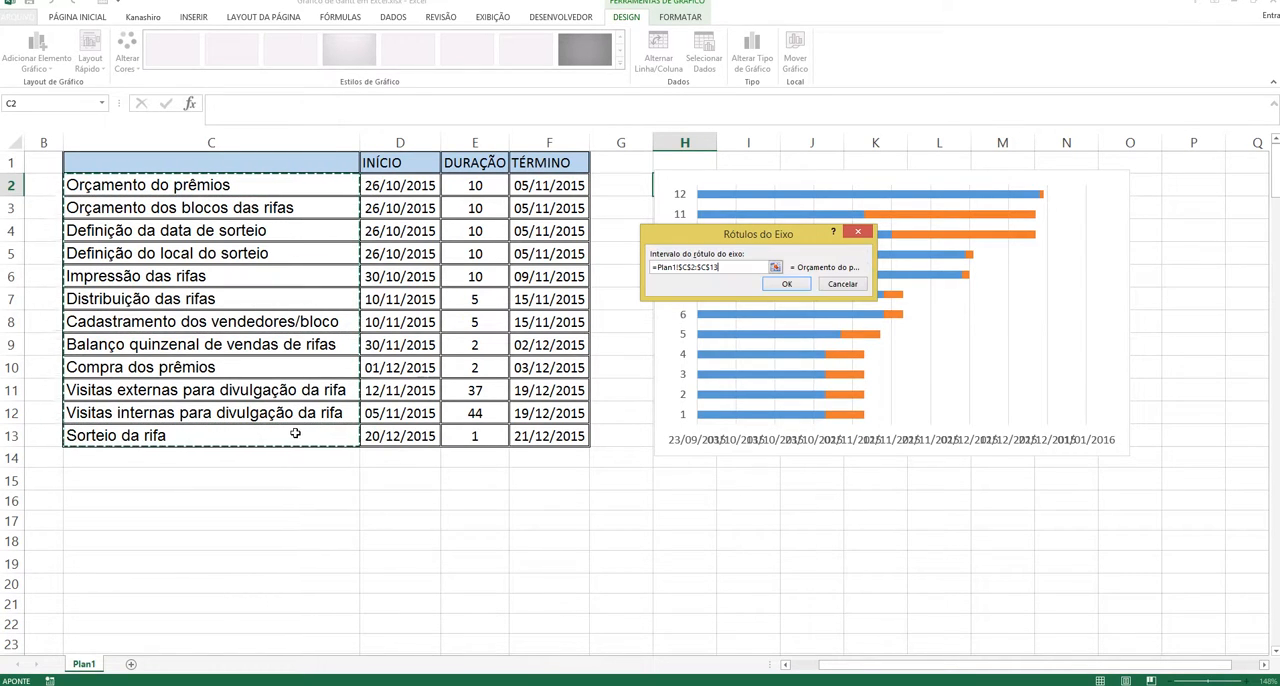
{"action": "left_click_drag", "start_coordinate": [814, 236], "coordinate": [621, 574]}
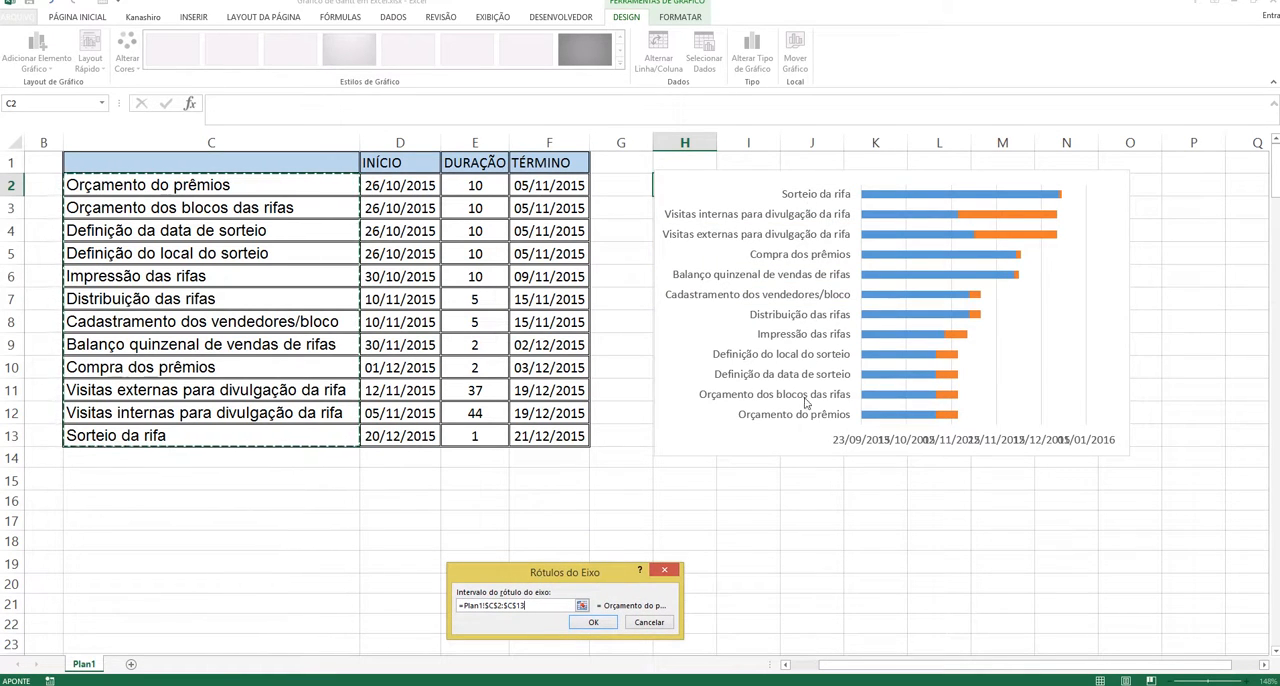
{"action": "left_click_drag", "start_coordinate": [590, 577], "coordinate": [539, 493]}
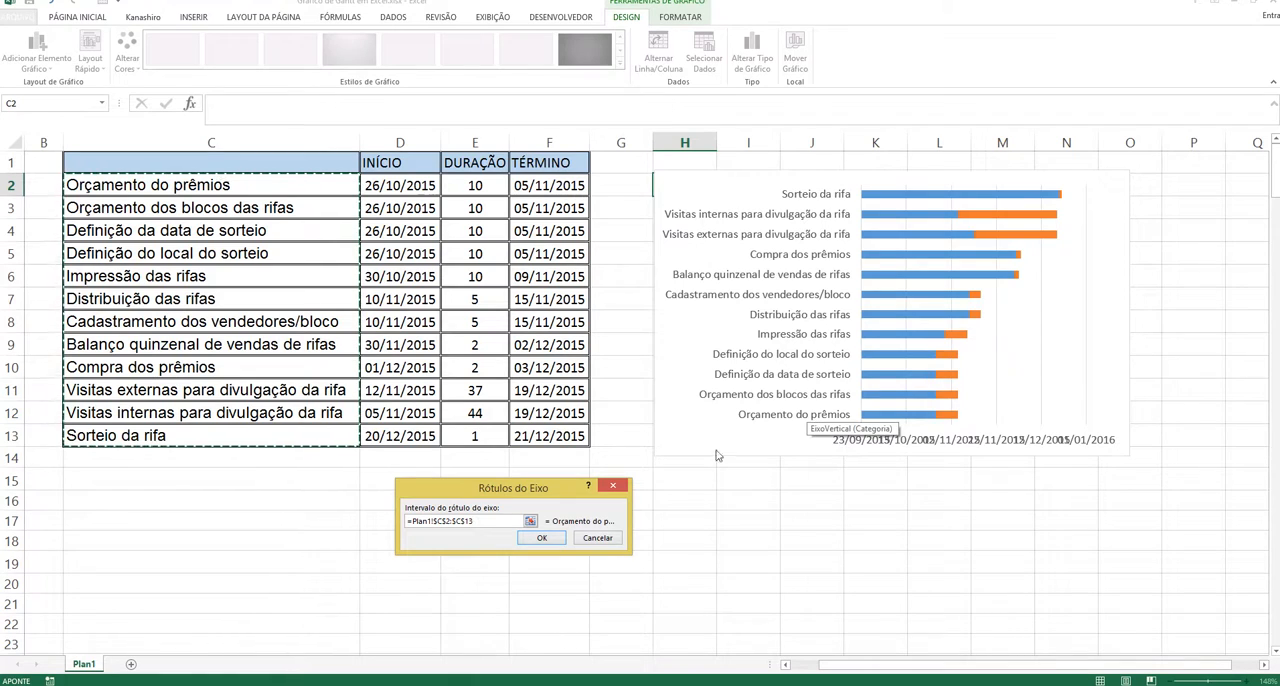
{"action": "left_click_drag", "start_coordinate": [555, 492], "coordinate": [559, 454]}
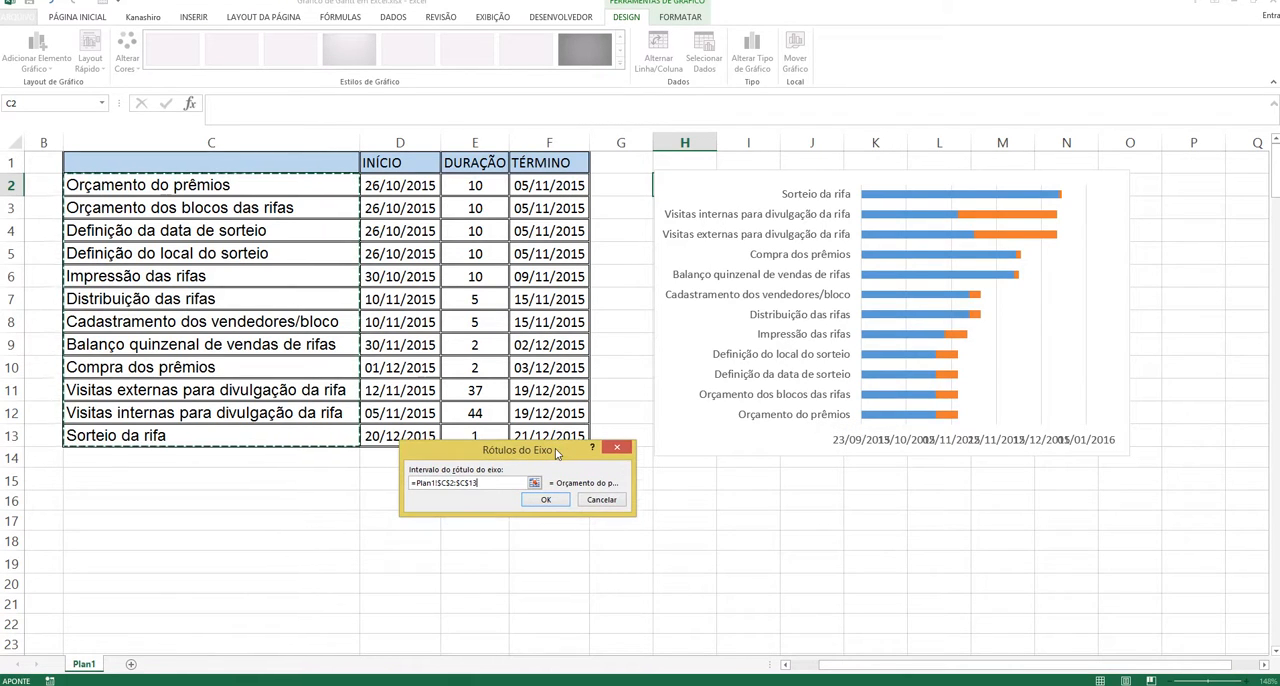
{"action": "left_click", "coordinate": [546, 502]}
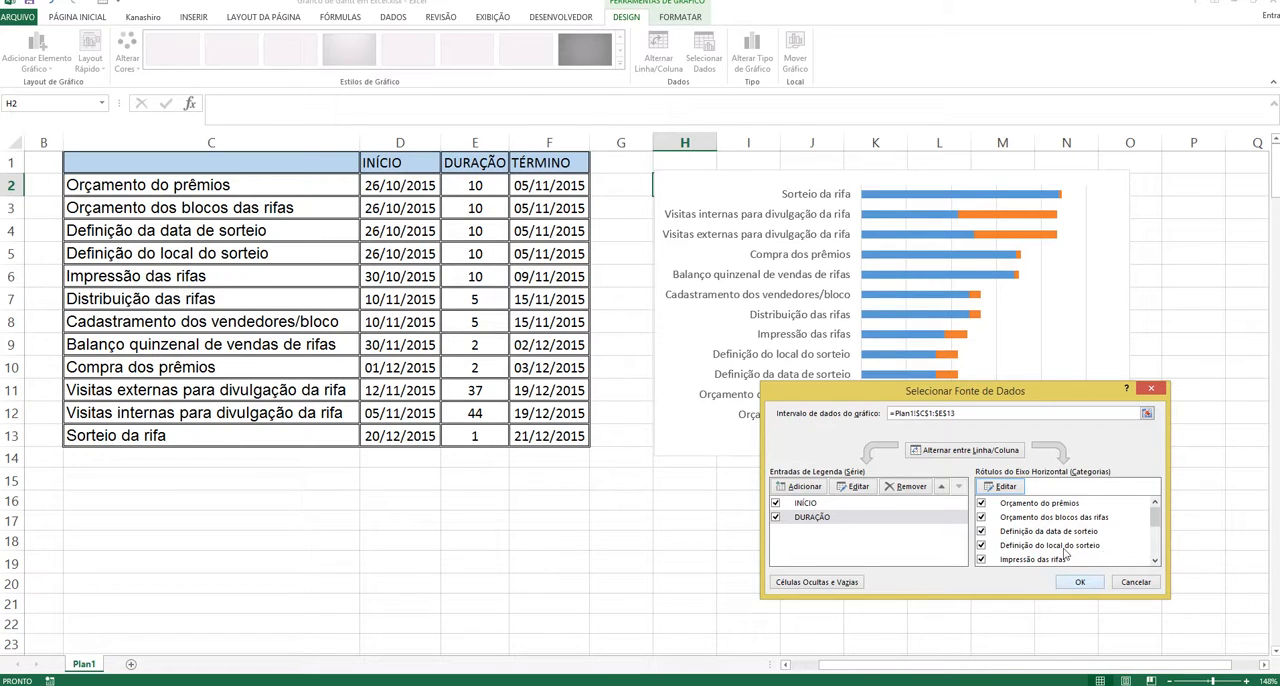
{"action": "left_click_drag", "start_coordinate": [1035, 392], "coordinate": [658, 385]}
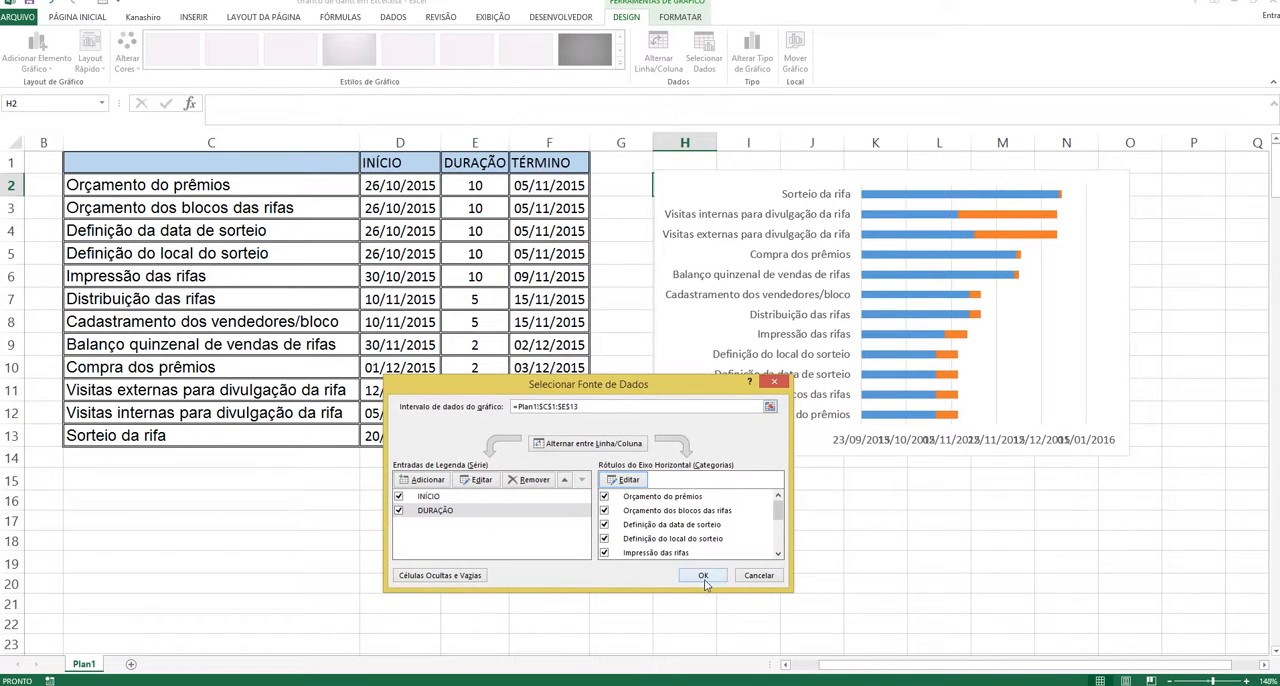
{"action": "left_click", "coordinate": [703, 577]}
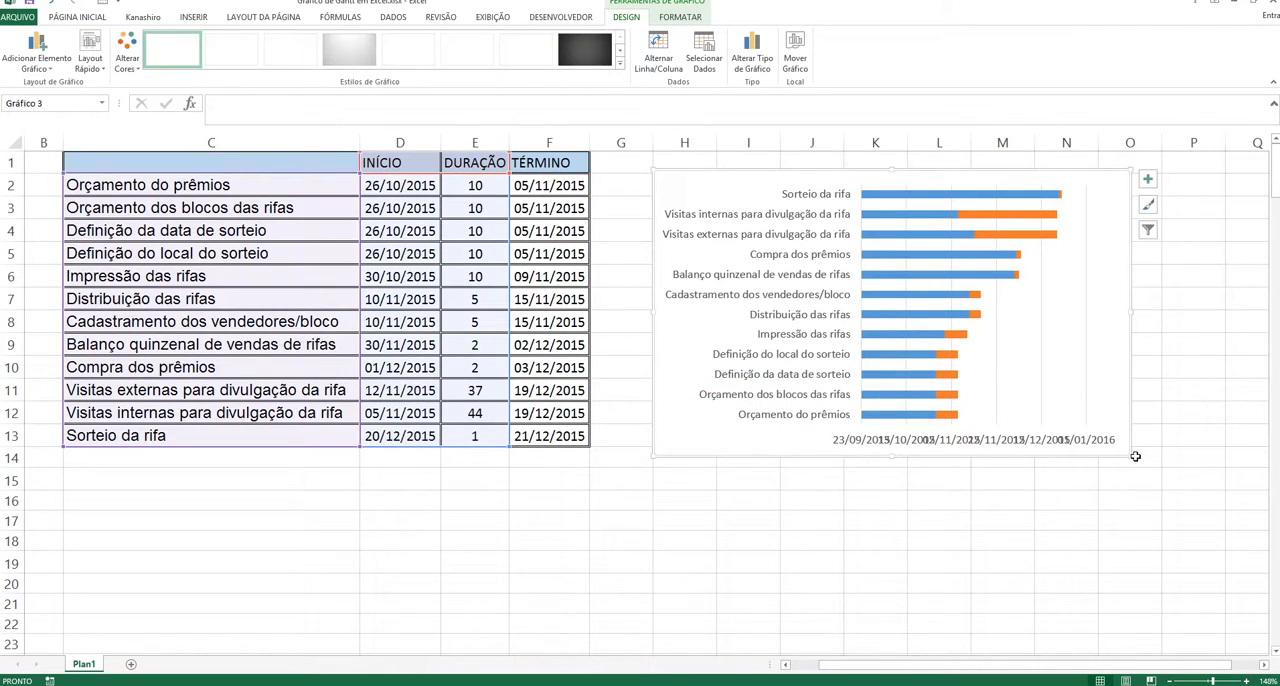
{"action": "left_click_drag", "start_coordinate": [1130, 455], "coordinate": [1151, 458]}
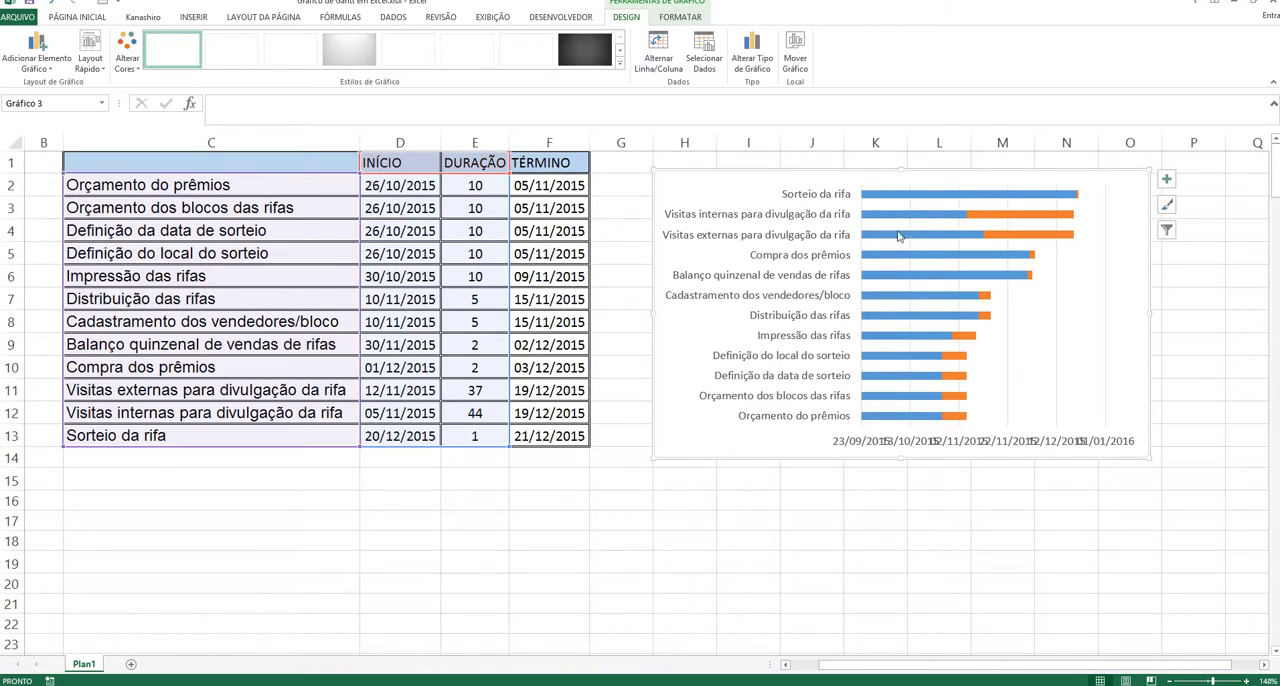
{"action": "mouse_move", "coordinate": [935, 258]}
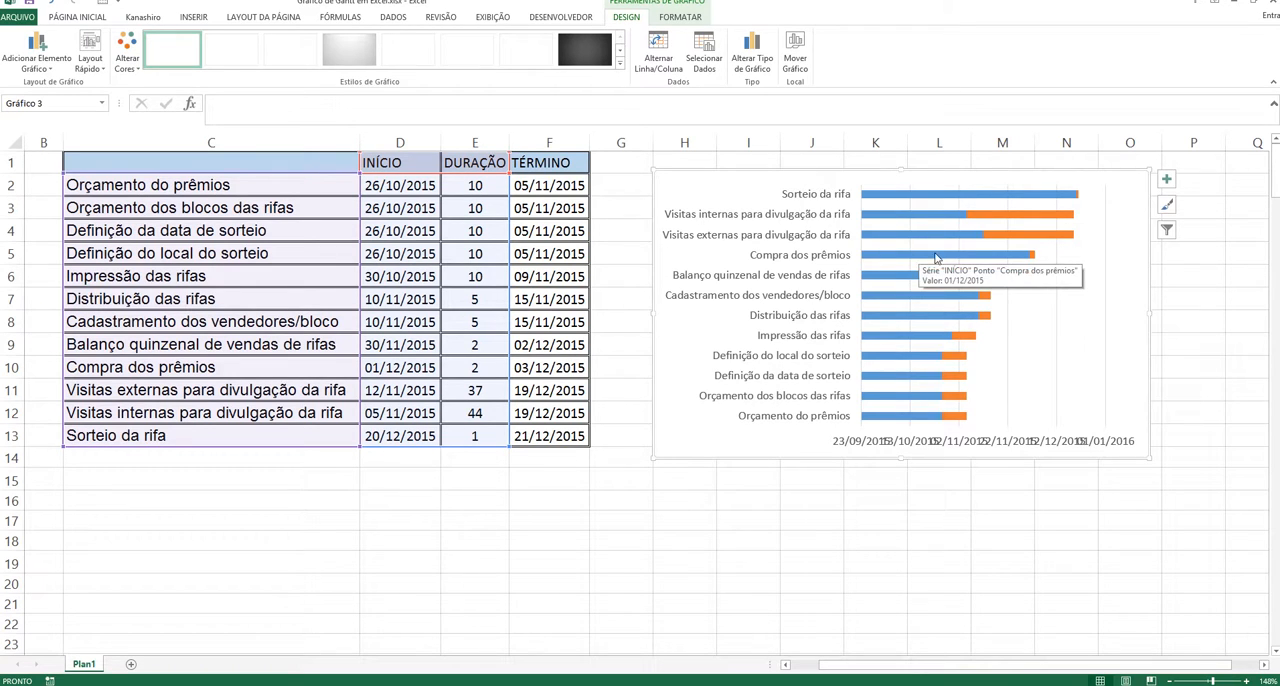
{"action": "left_click", "coordinate": [937, 197]}
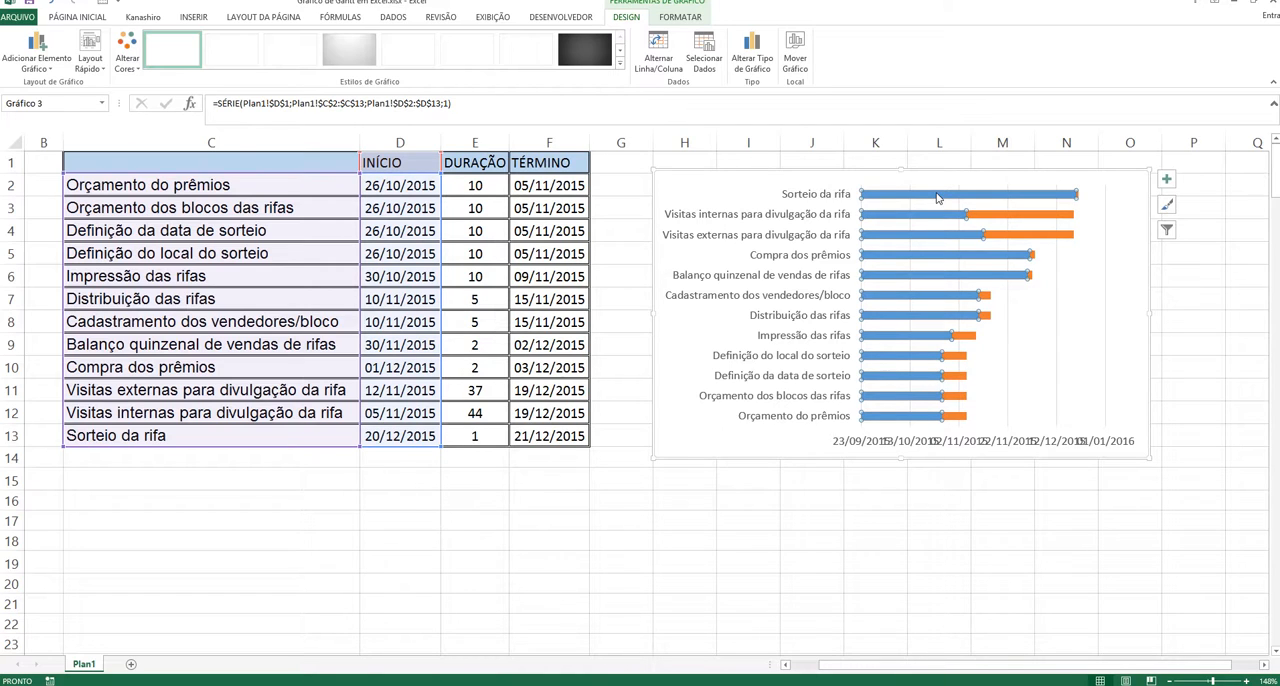
{"action": "right_click", "coordinate": [937, 197]}
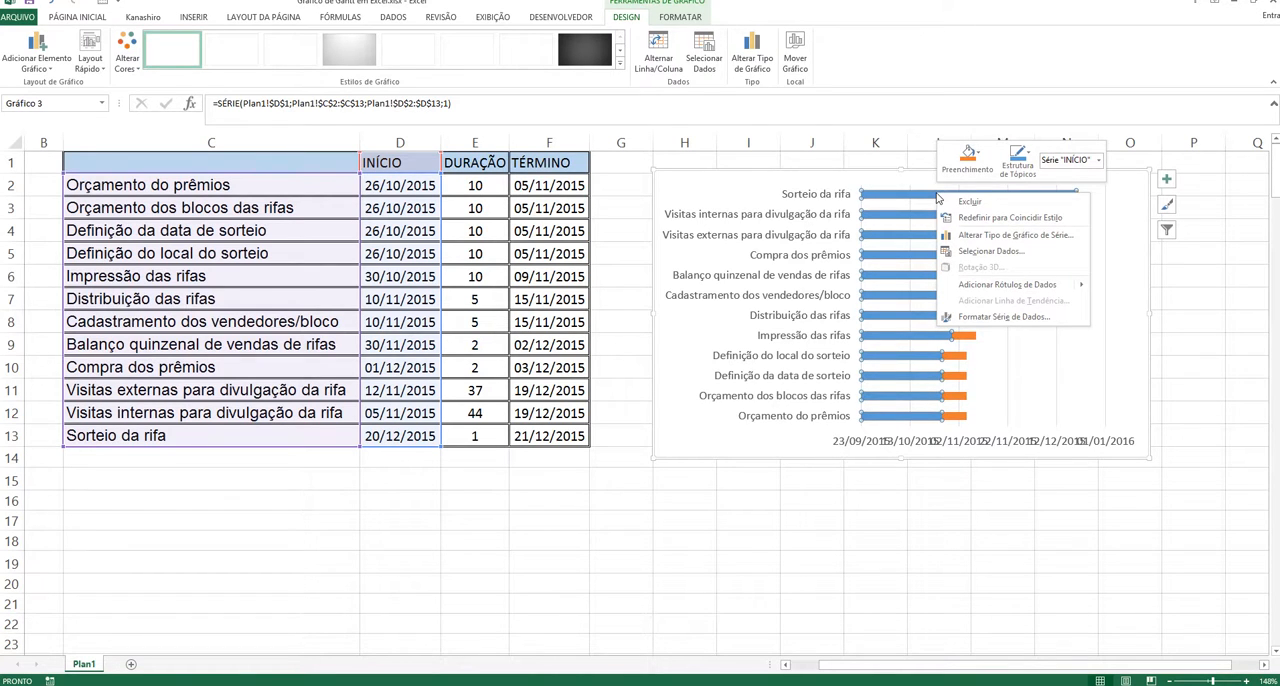
{"action": "left_click", "coordinate": [969, 252]}
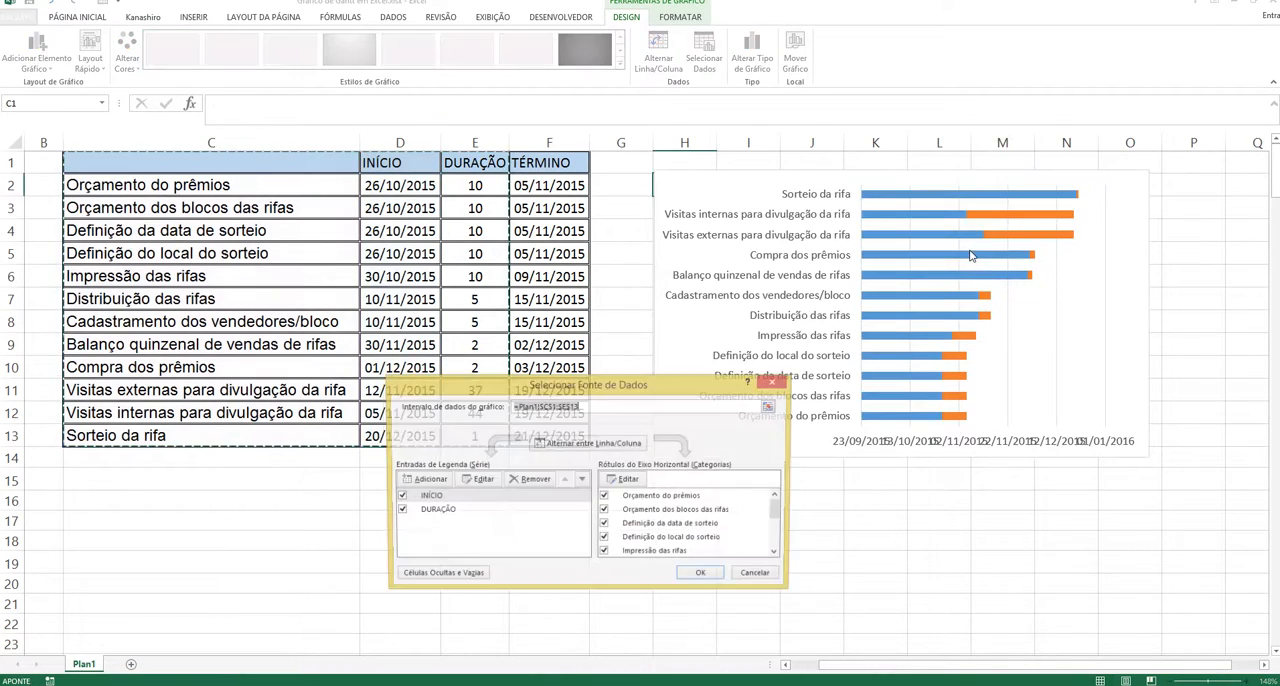
{"action": "left_click", "coordinate": [776, 386]}
Step: Format the INÍCIO series with no fill (Sem preenchimento) so only the DURAÇÃO bars show, and close the formatting pane
{"action": "right_click", "coordinate": [916, 233]}
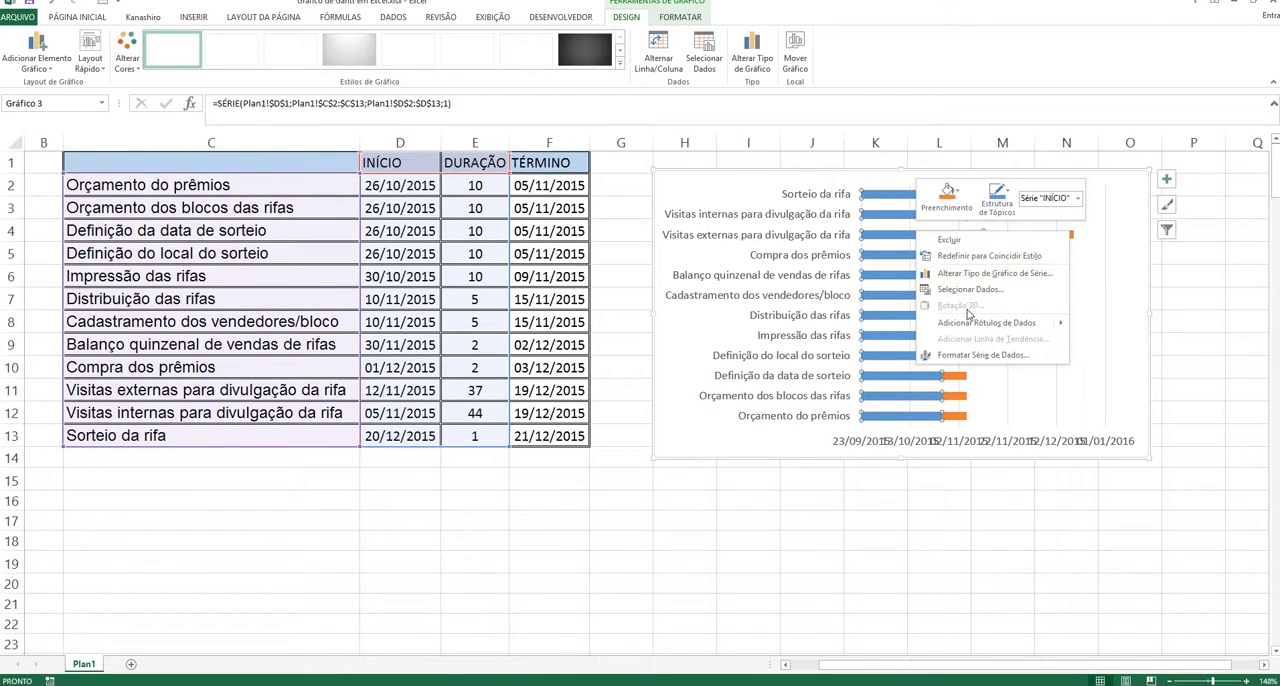
{"action": "left_click", "coordinate": [973, 356]}
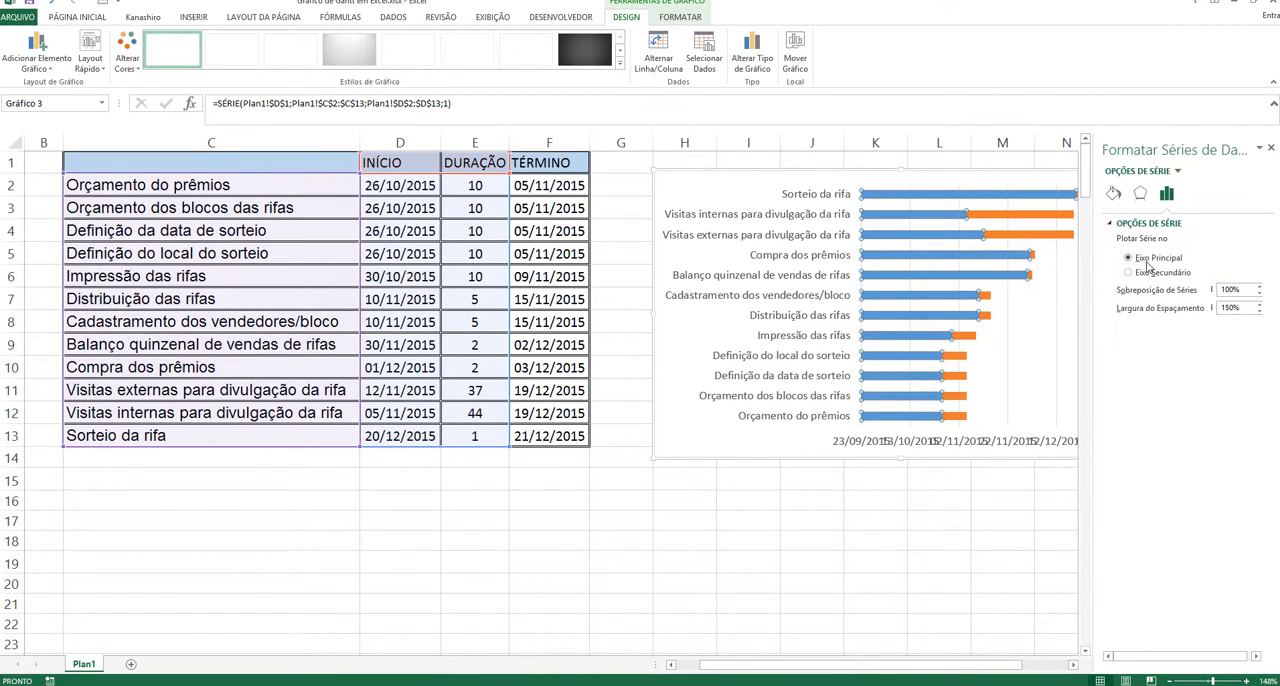
{"action": "left_click", "coordinate": [1118, 198]}
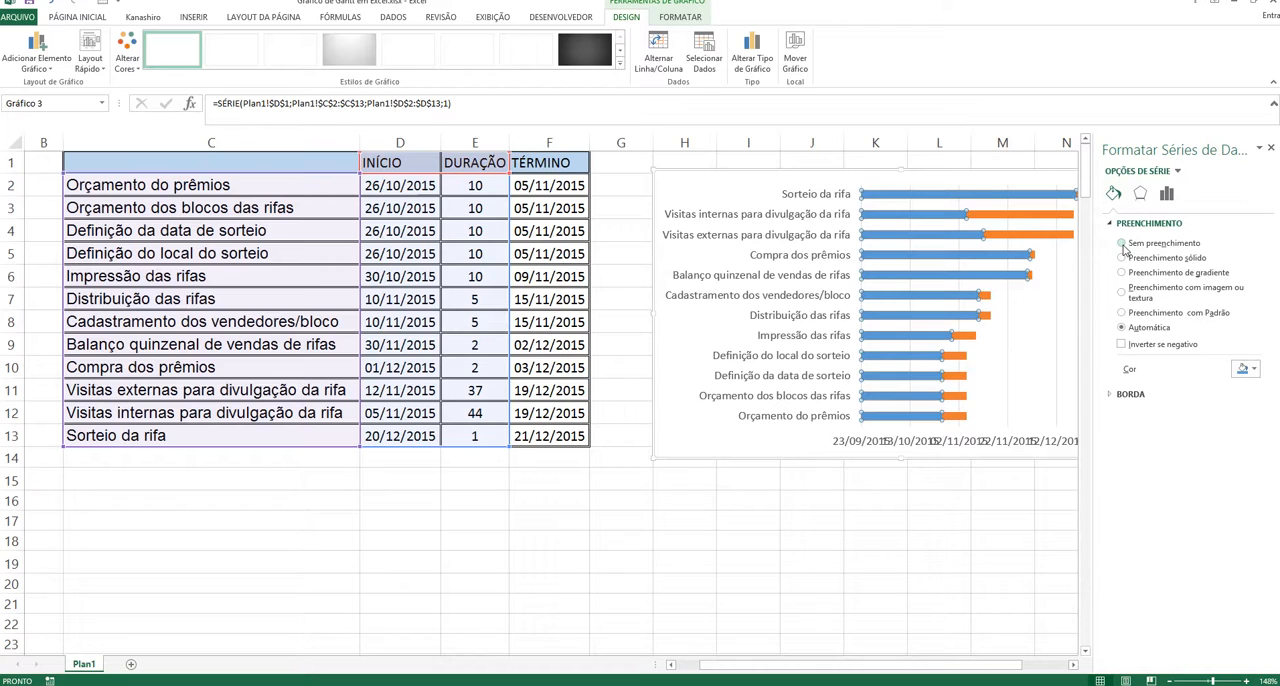
{"action": "left_click", "coordinate": [1122, 244]}
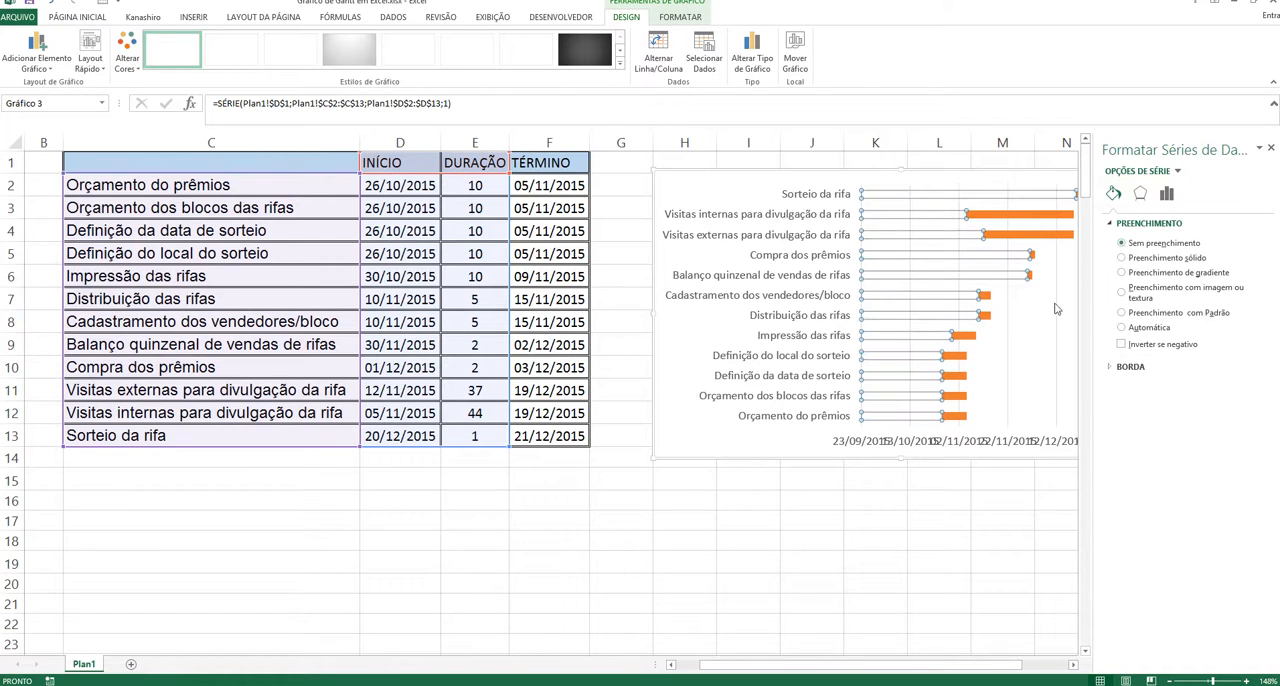
{"action": "left_click", "coordinate": [1031, 355]}
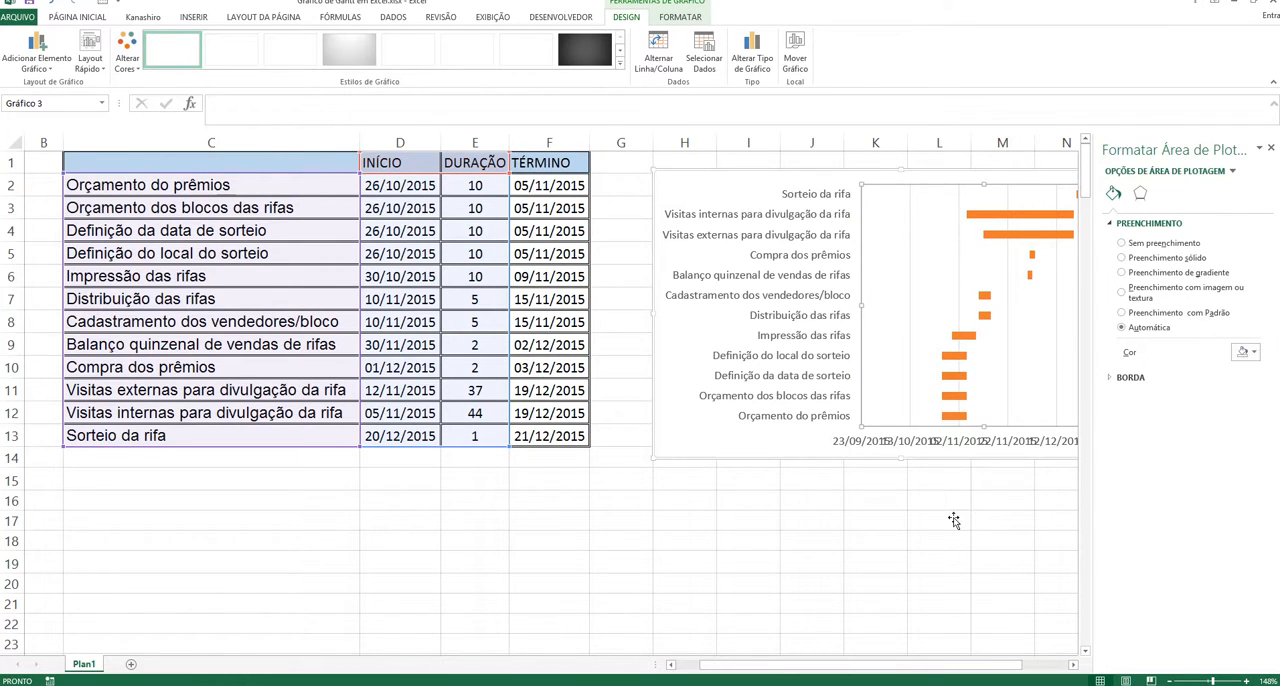
{"action": "left_click_drag", "start_coordinate": [950, 518], "coordinate": [810, 507]}
{"action": "left_click", "coordinate": [1032, 608]}
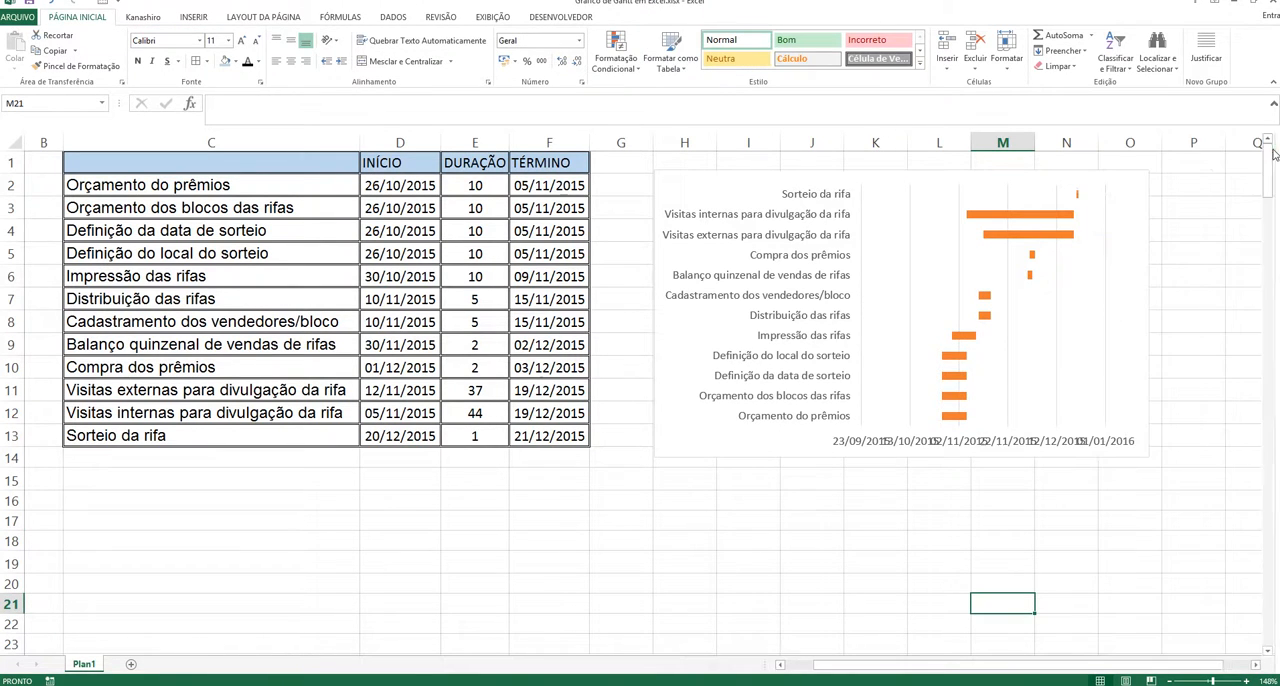
{"action": "left_click", "coordinate": [1271, 148]}
Step: Change the date type of the chart's horizontal axis numbers to the short 14/3 format and close the formatting pane
{"action": "left_click_drag", "start_coordinate": [1080, 668], "coordinate": [1117, 670]}
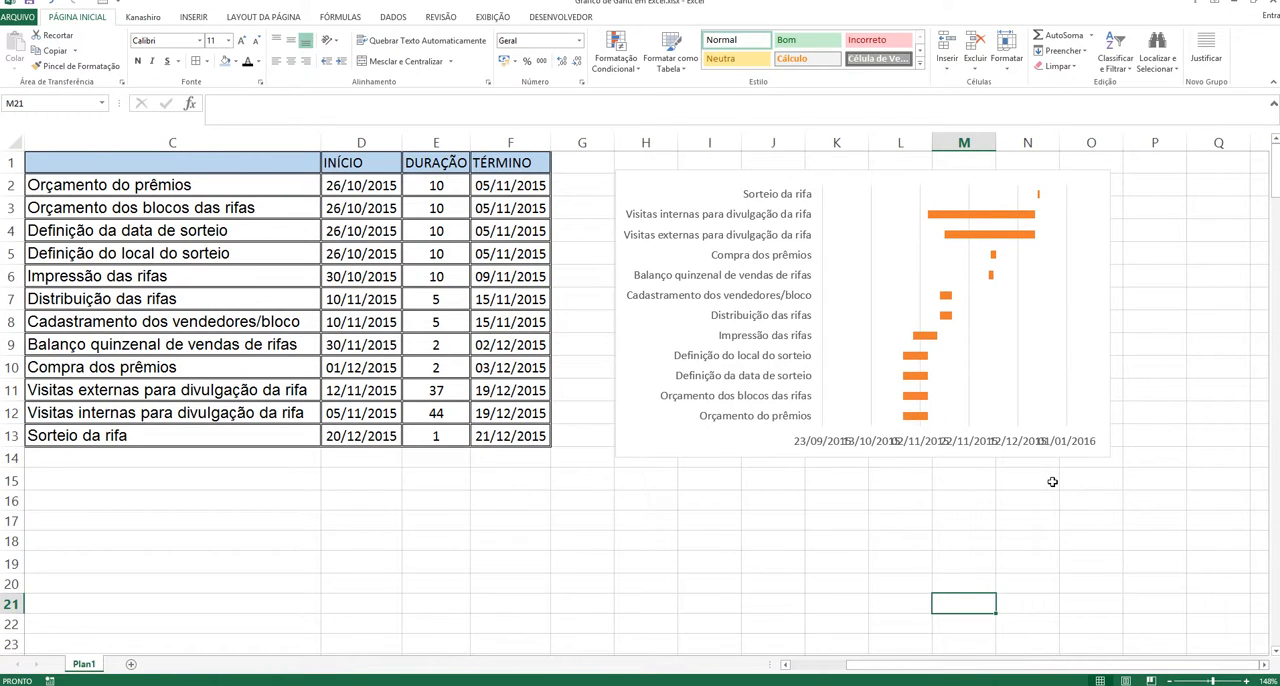
{"action": "left_click", "coordinate": [974, 446]}
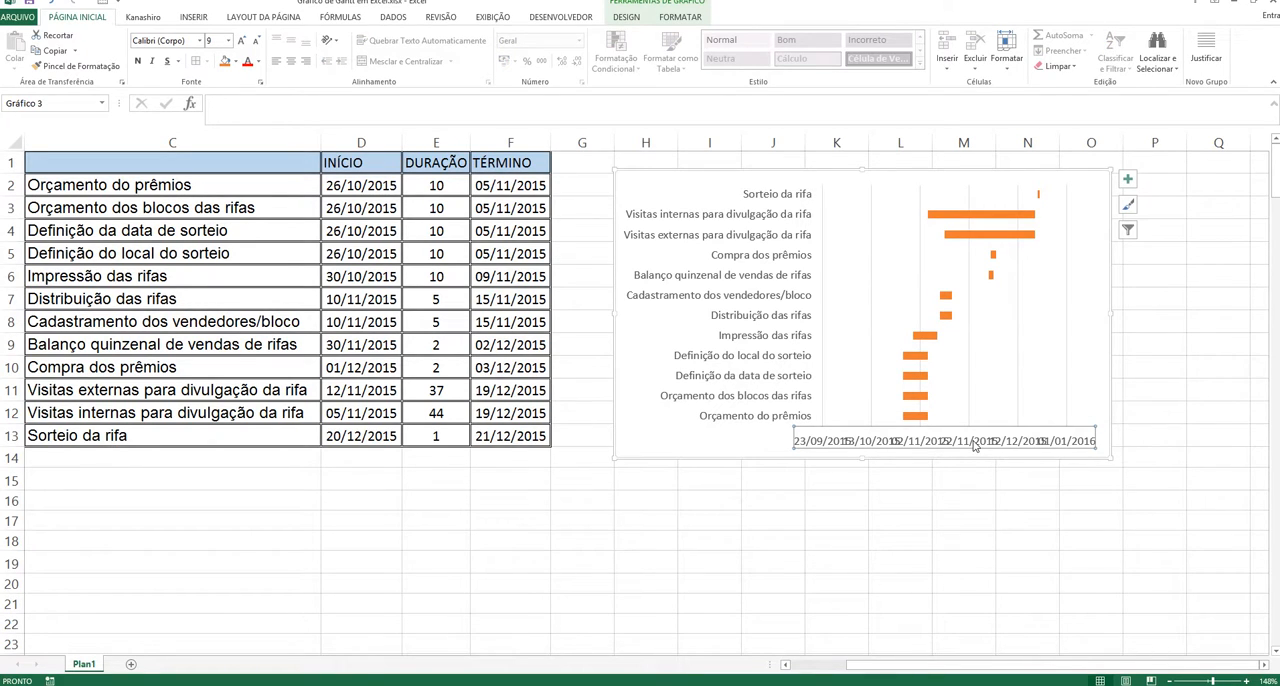
{"action": "right_click", "coordinate": [974, 446]}
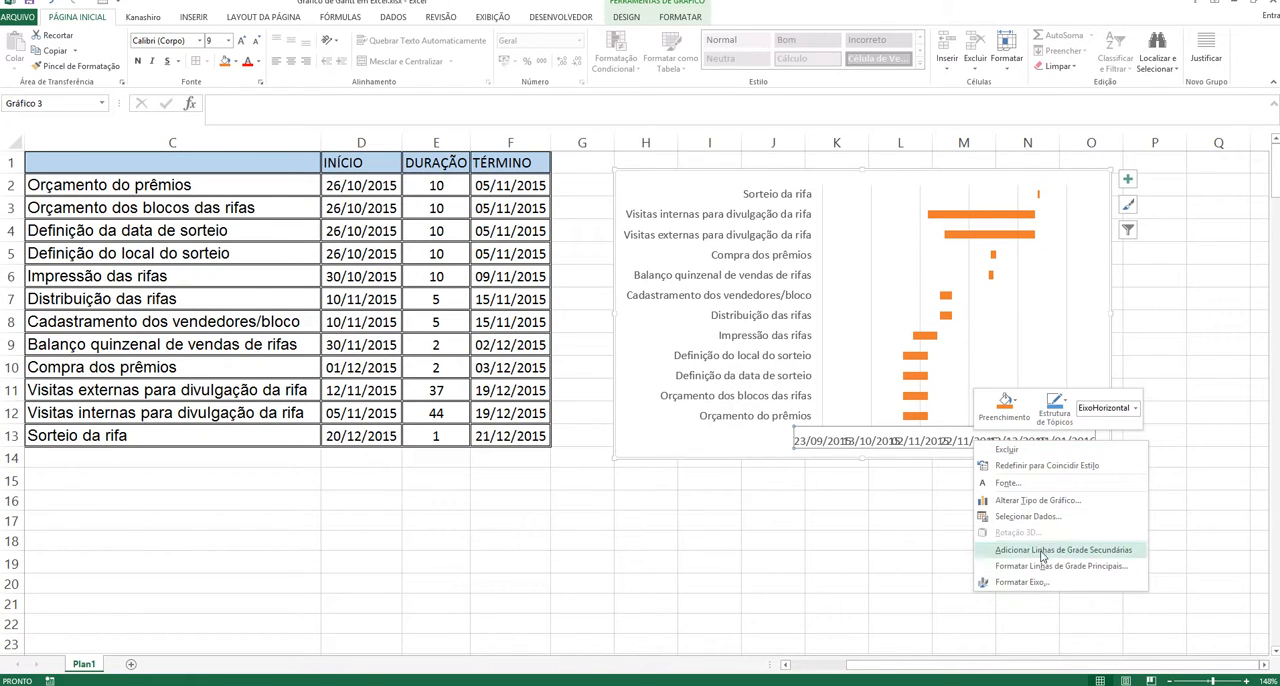
{"action": "left_click", "coordinate": [1022, 582]}
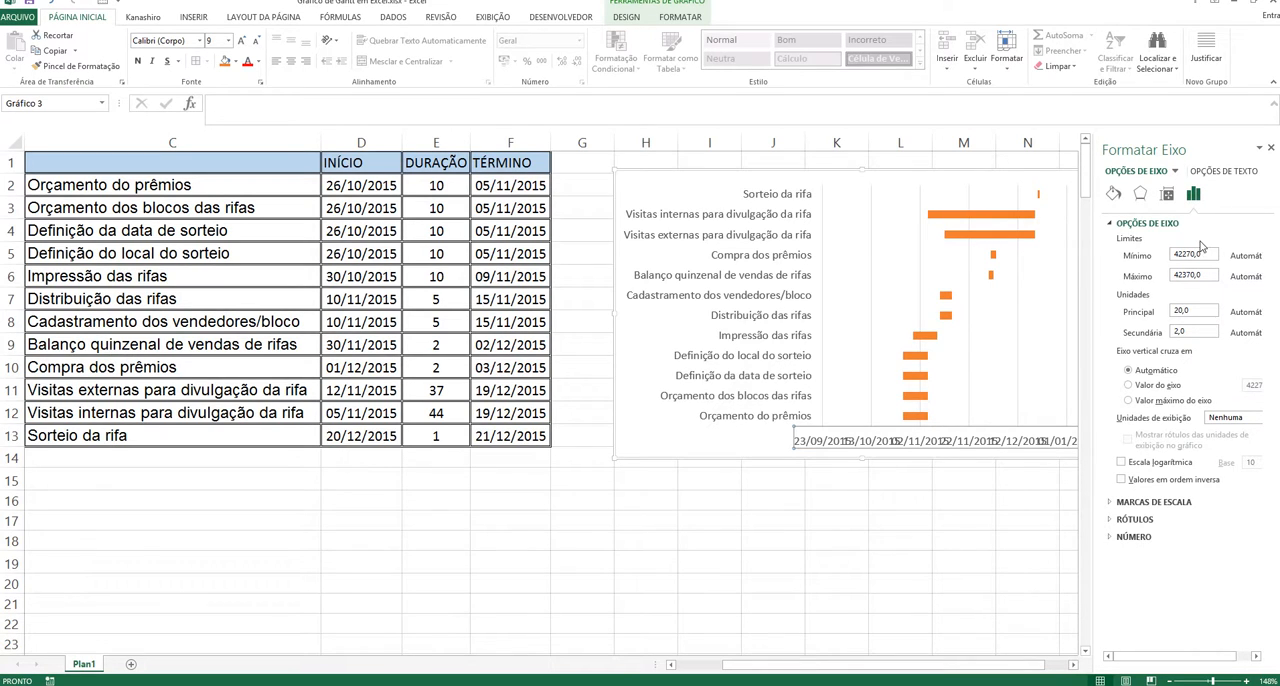
{"action": "left_click", "coordinate": [1122, 537]}
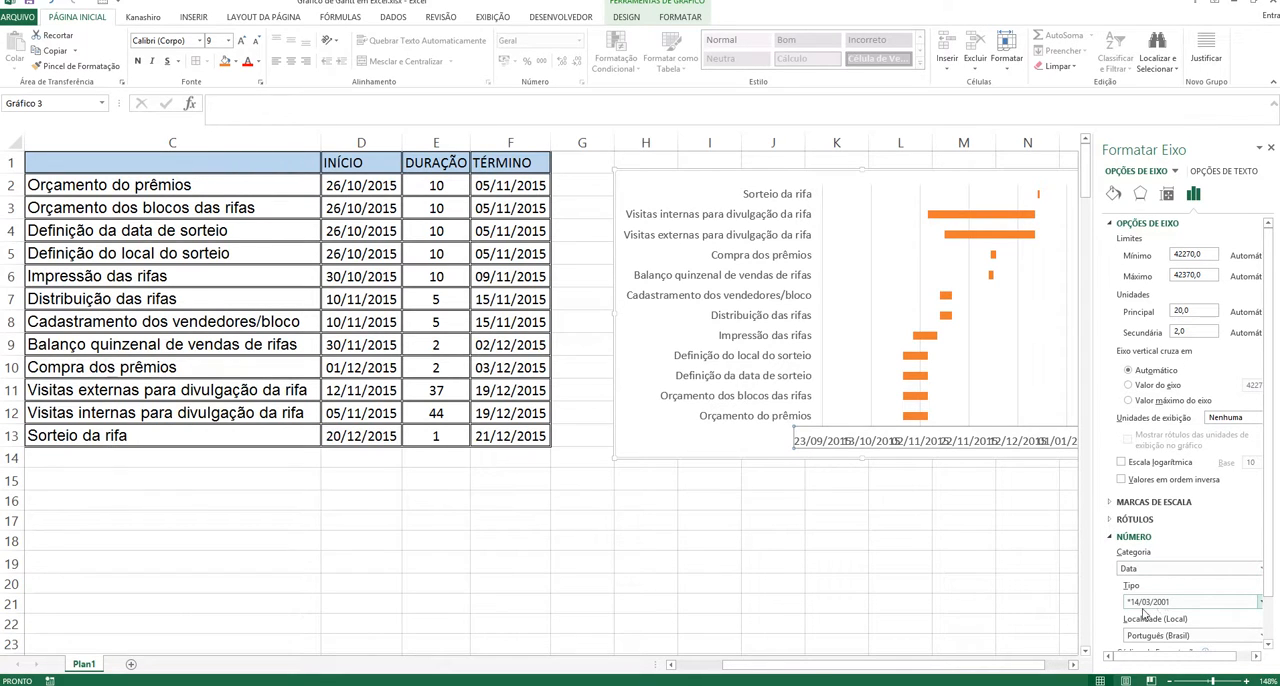
{"action": "left_click", "coordinate": [1258, 602]}
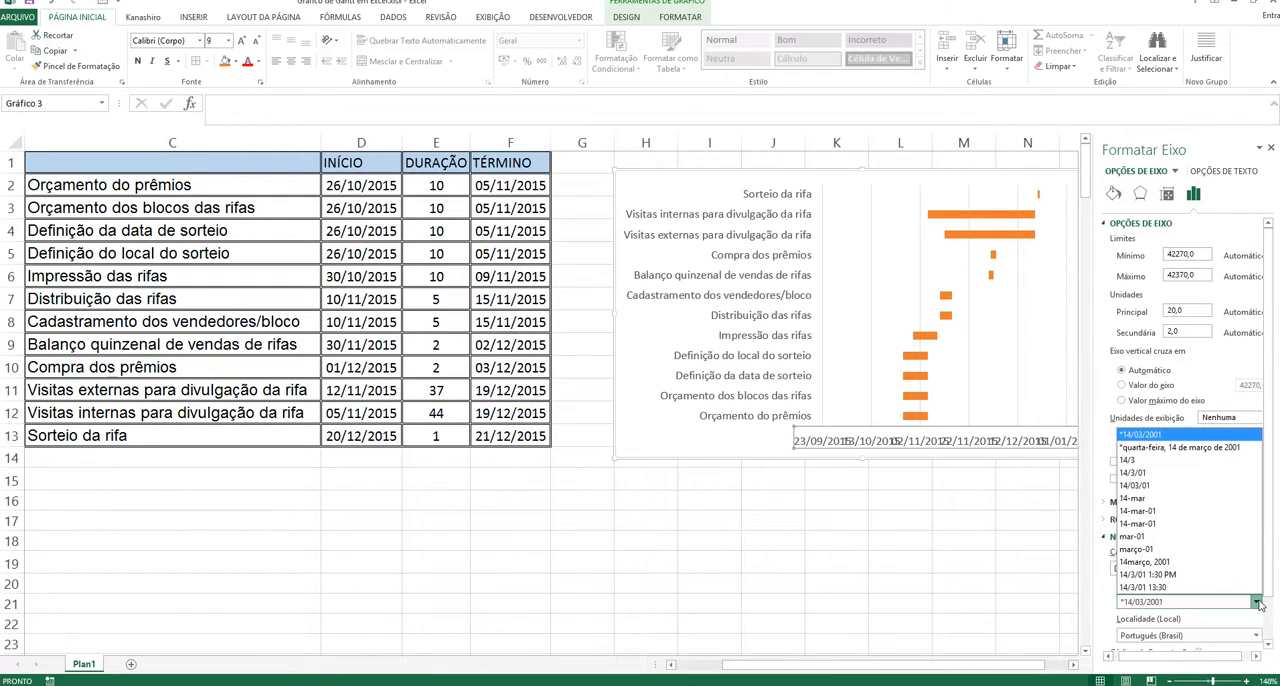
{"action": "left_click", "coordinate": [1160, 461]}
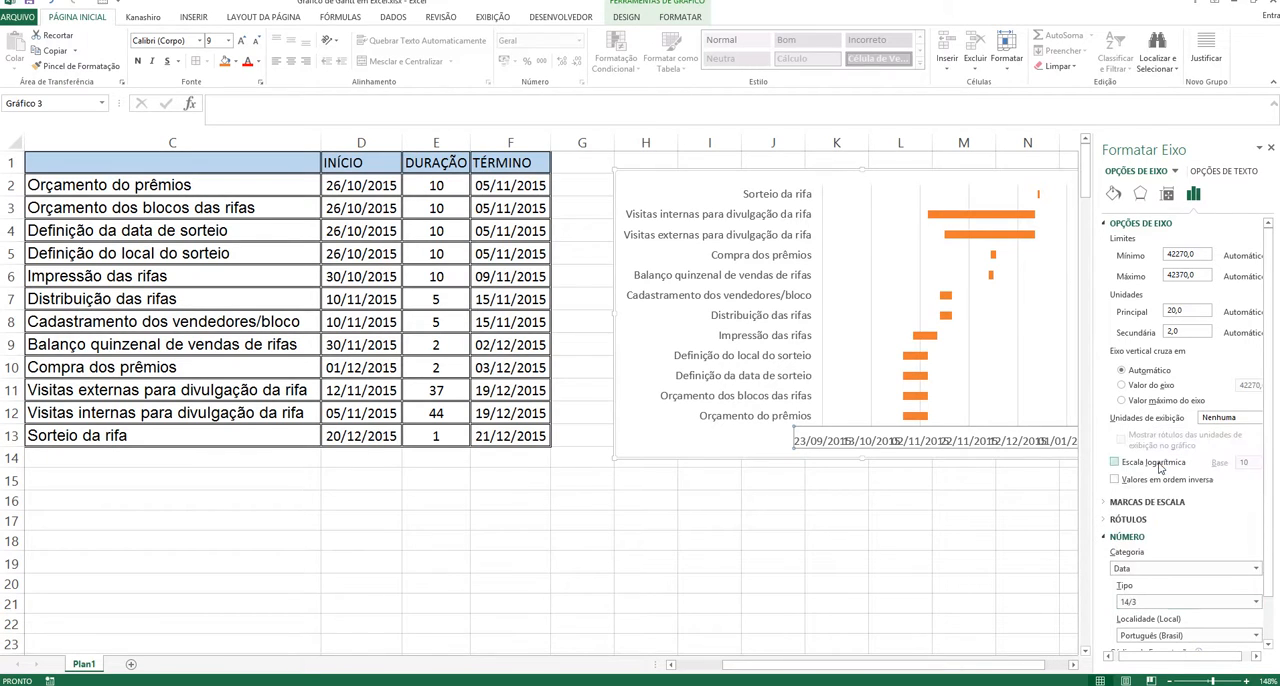
{"action": "left_click", "coordinate": [978, 520]}
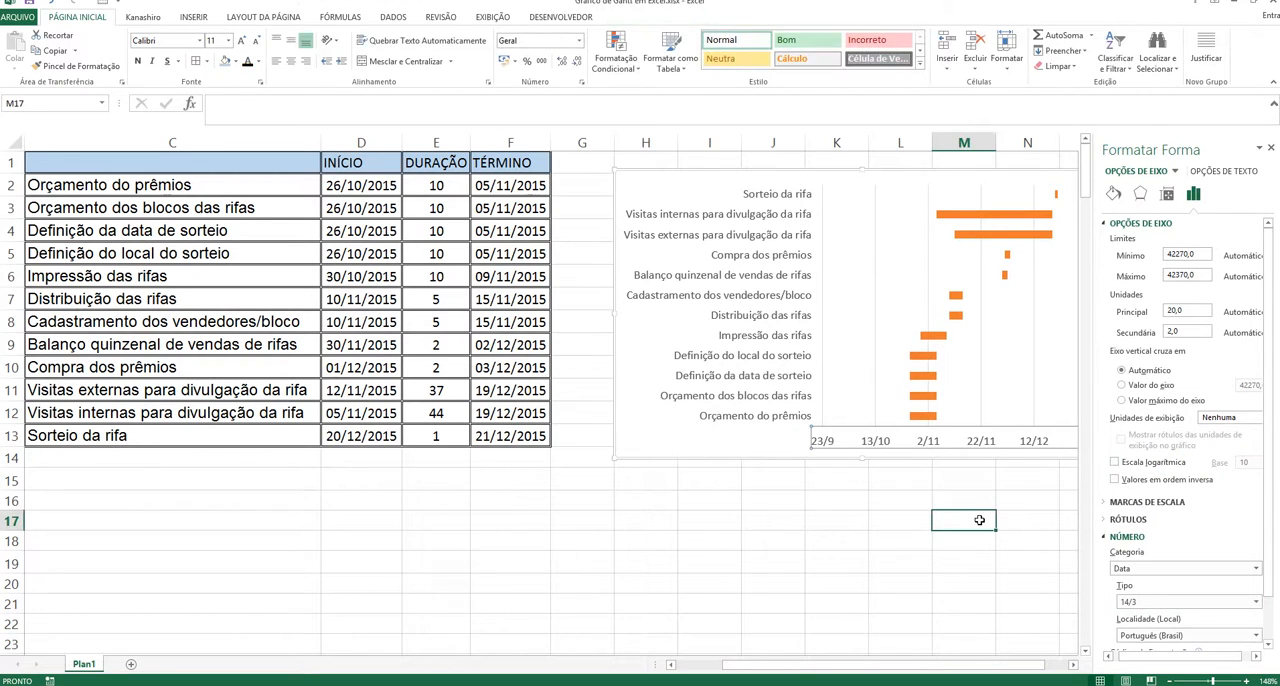
{"action": "left_click", "coordinate": [1272, 147]}
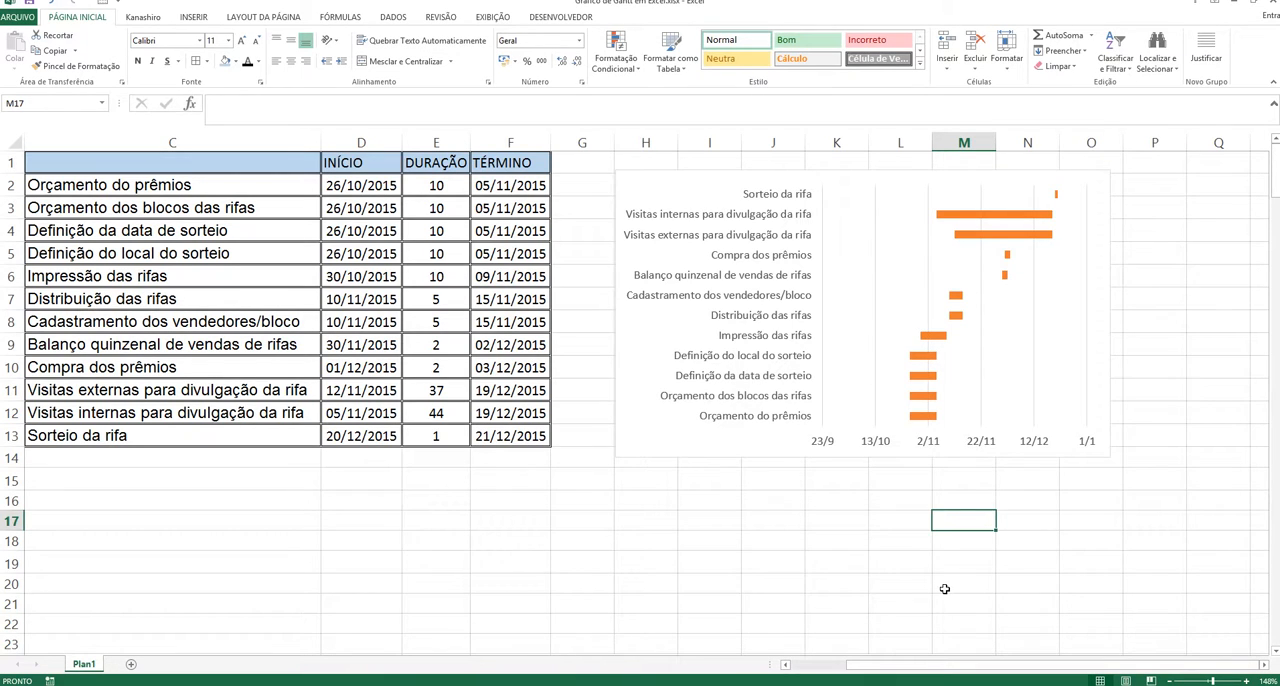
Step: Add minor gridlines to the chart's horizontal date axis
{"action": "left_click", "coordinate": [894, 445]}
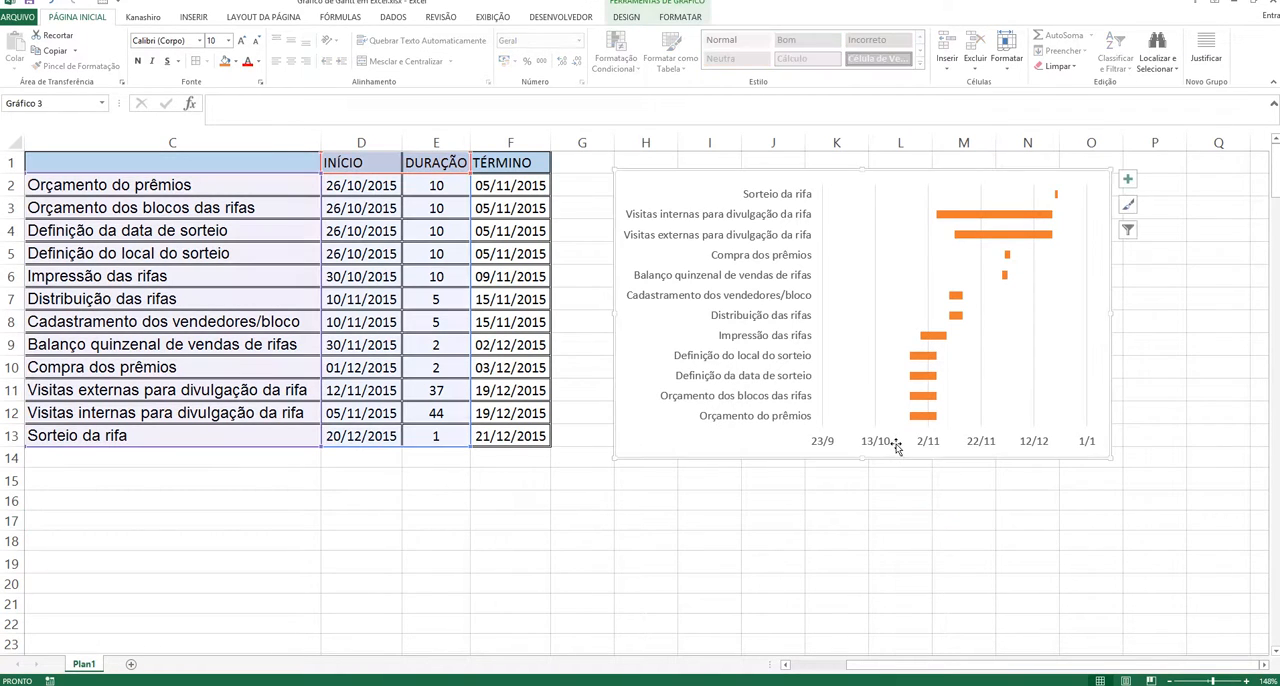
{"action": "left_click", "coordinate": [880, 441]}
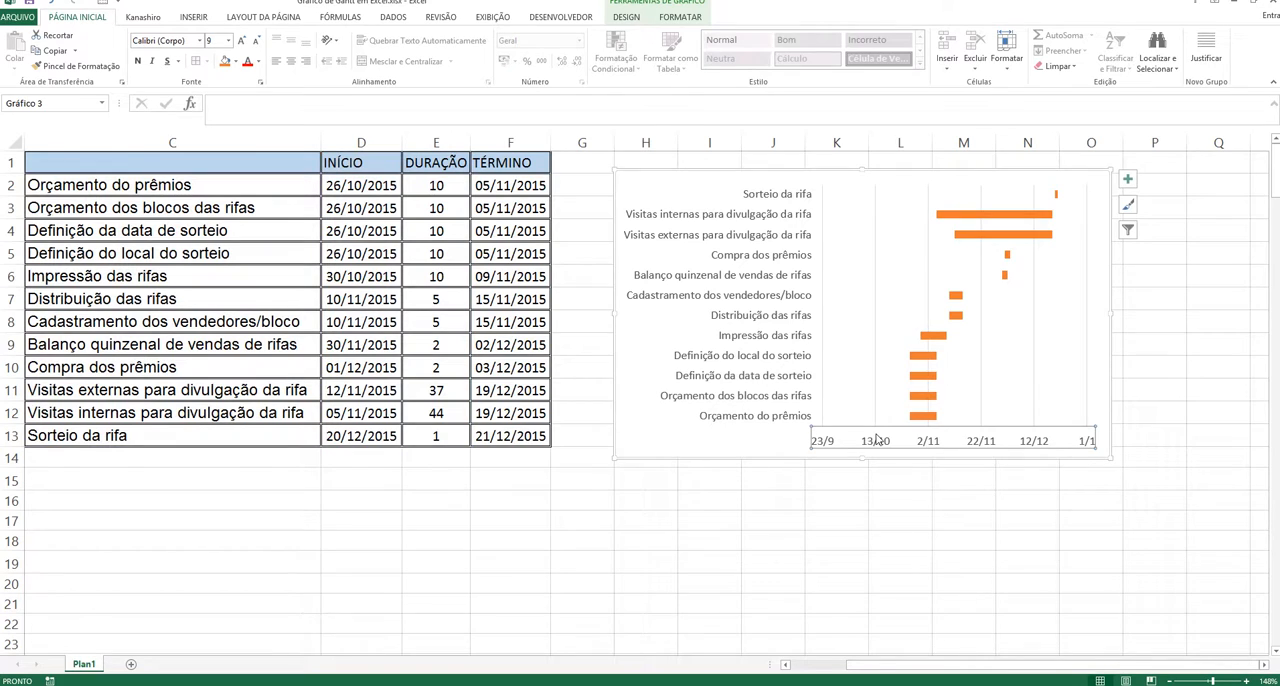
{"action": "right_click", "coordinate": [876, 439]}
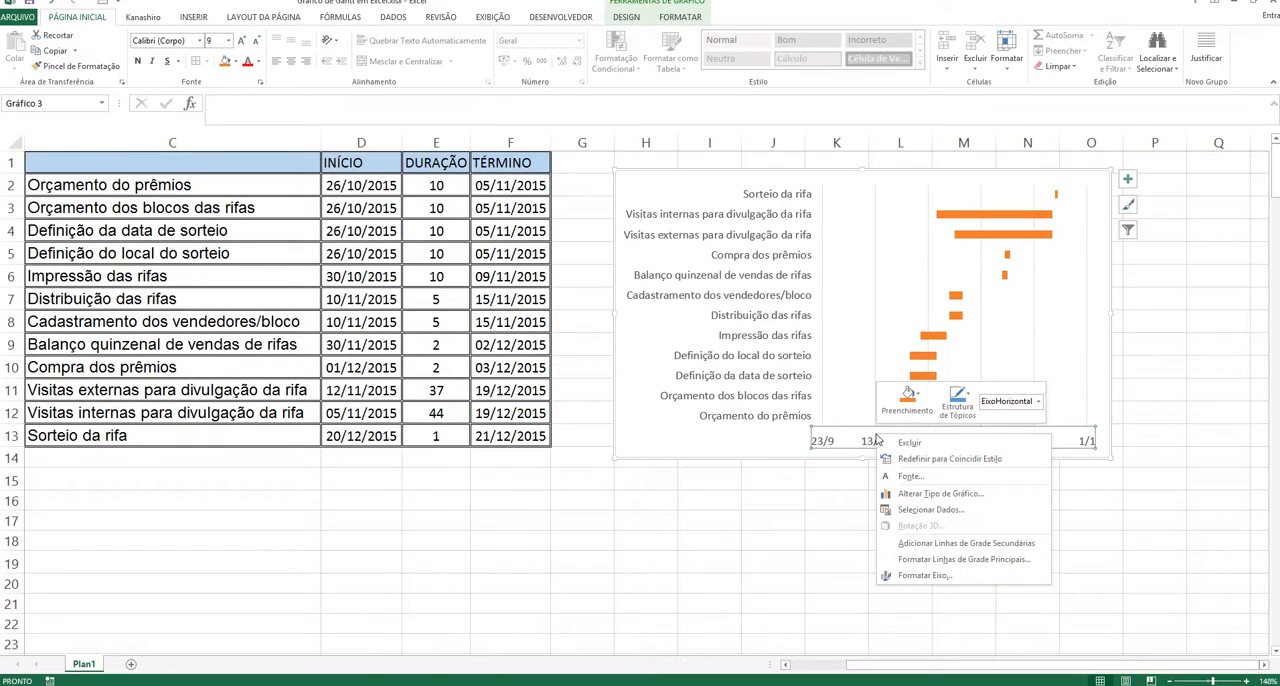
{"action": "left_click", "coordinate": [965, 543]}
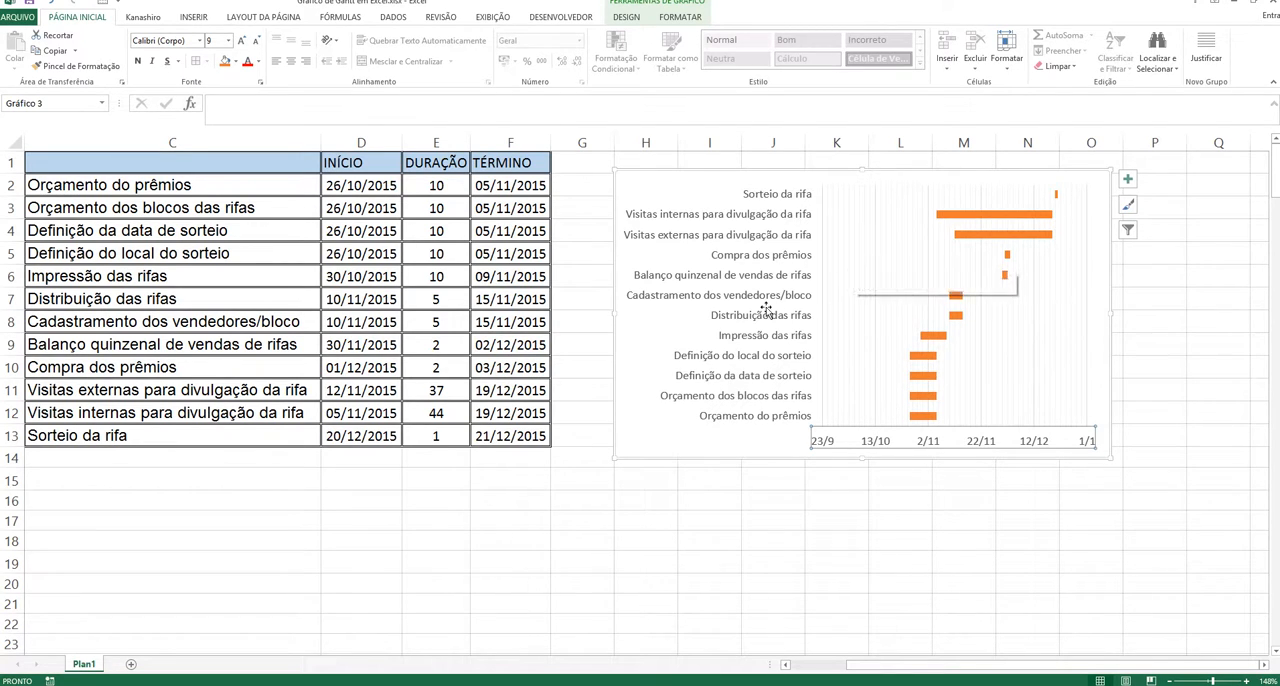
Step: Add minor gridlines to the chart's vertical task-name axis and deselect the chart
{"action": "left_click", "coordinate": [735, 308]}
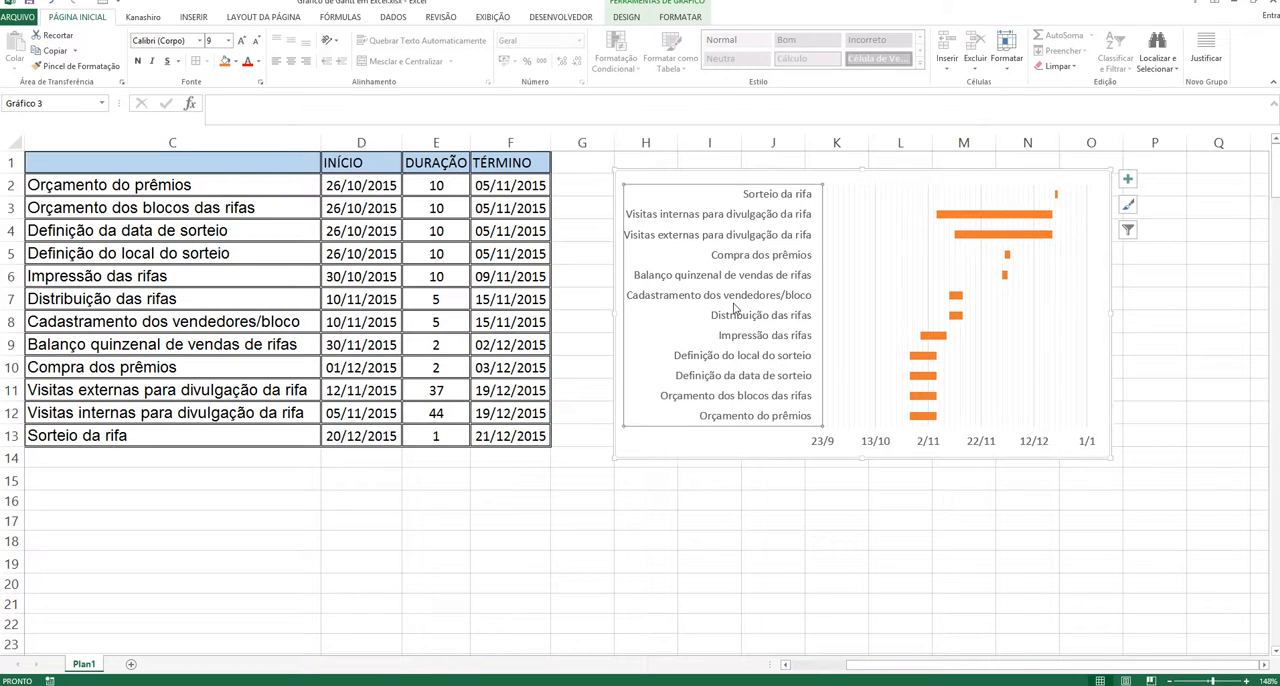
{"action": "right_click", "coordinate": [735, 308]}
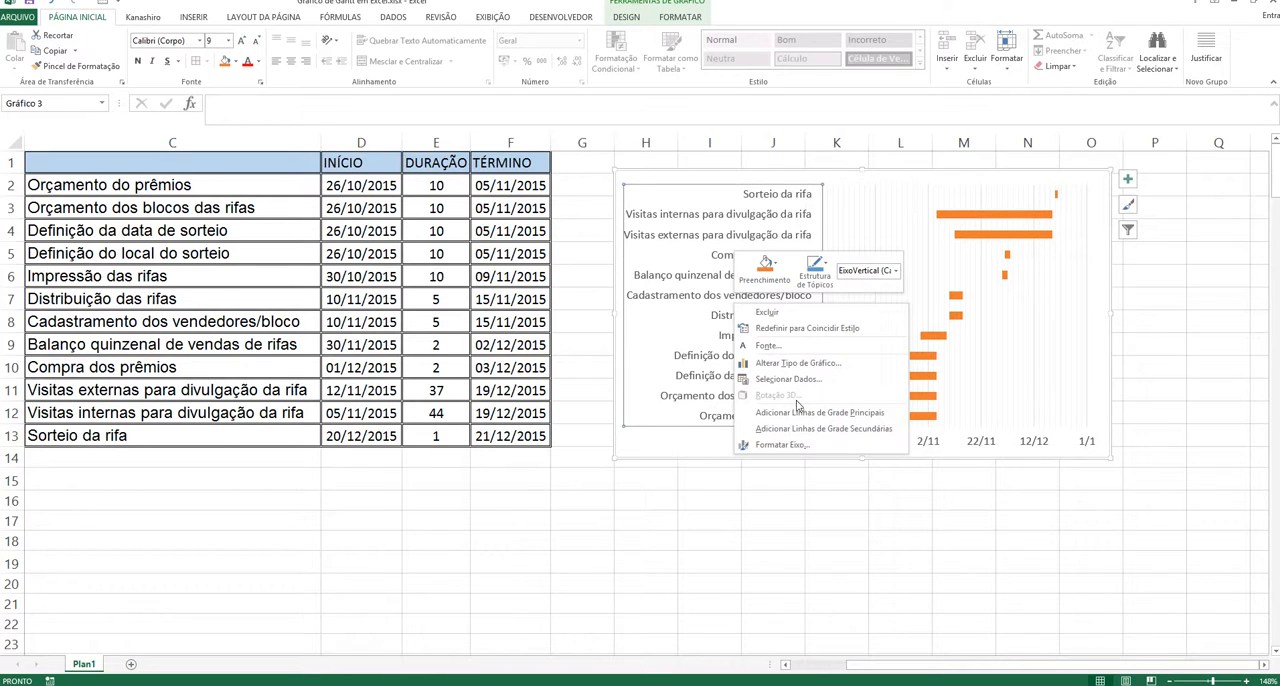
{"action": "left_click", "coordinate": [798, 429]}
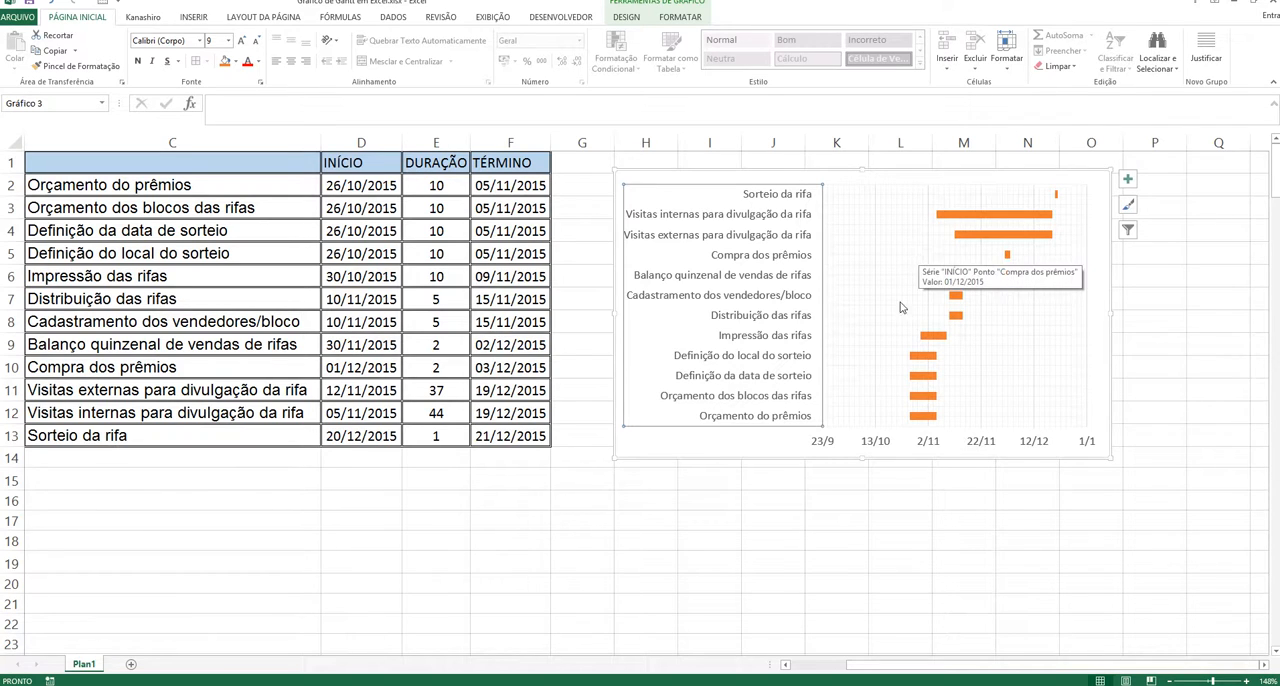
{"action": "left_click", "coordinate": [820, 501]}
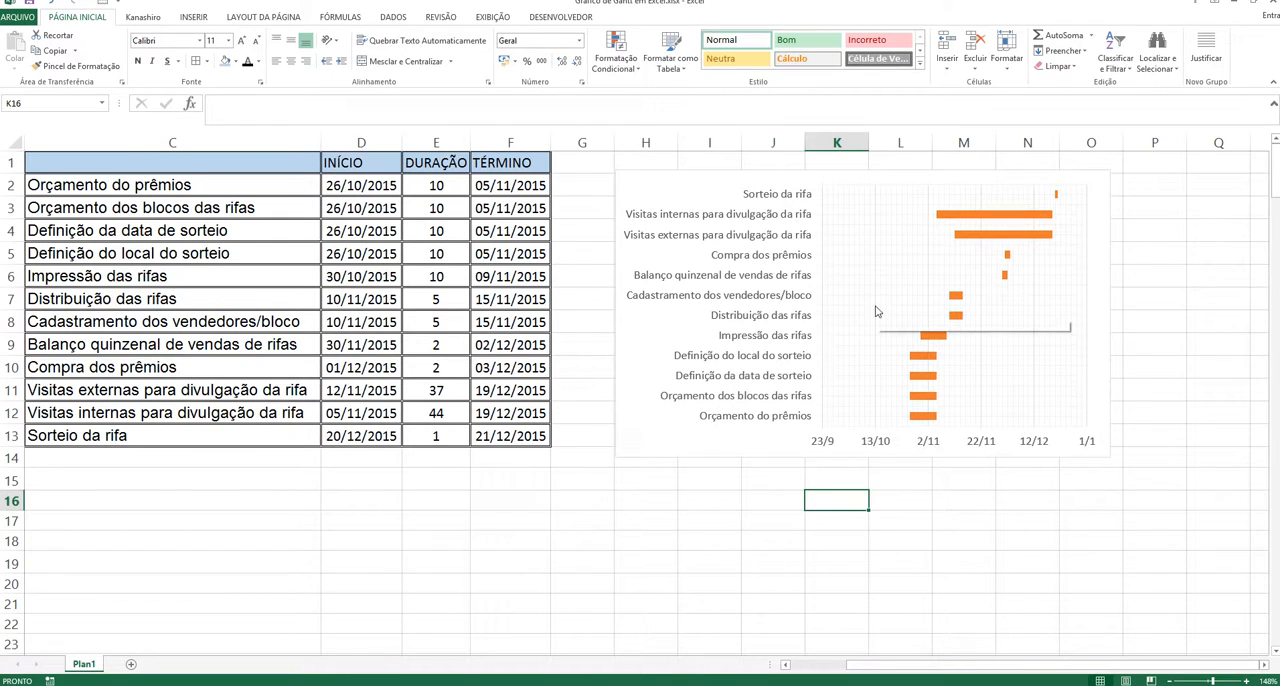
{"action": "left_click", "coordinate": [374, 186]}
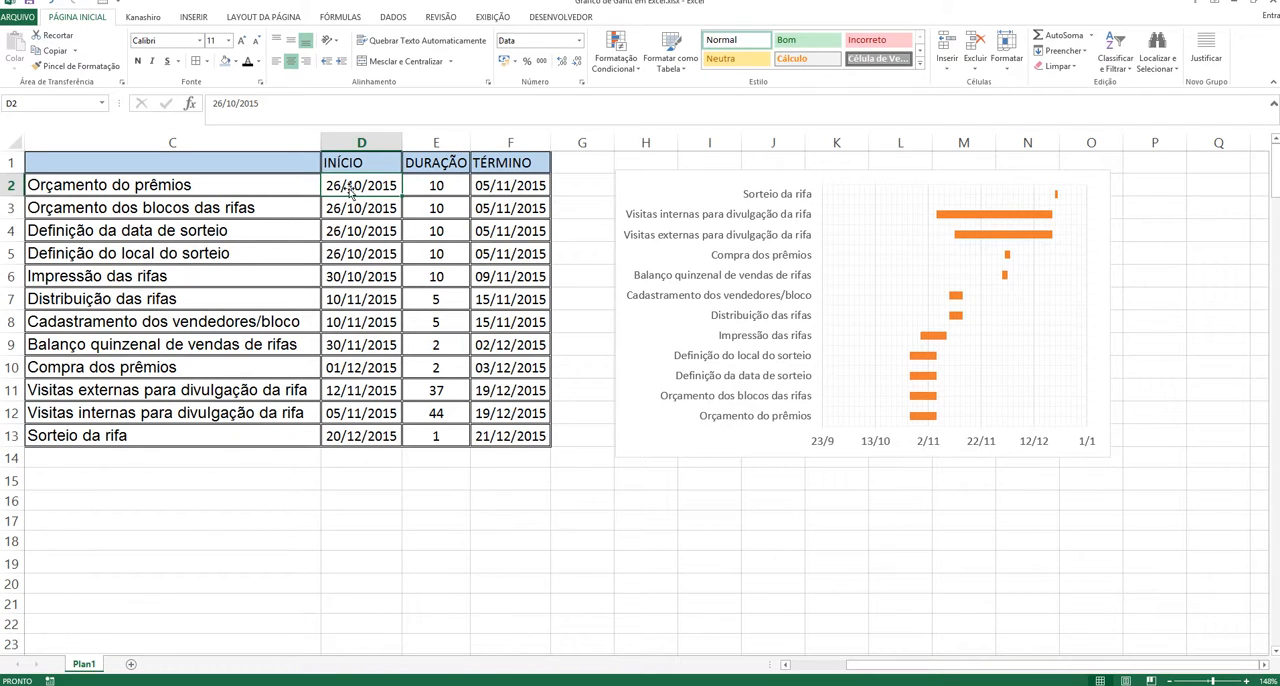
{"action": "left_click_drag", "start_coordinate": [349, 186], "coordinate": [369, 440]}
{"action": "left_click", "coordinate": [356, 340]}
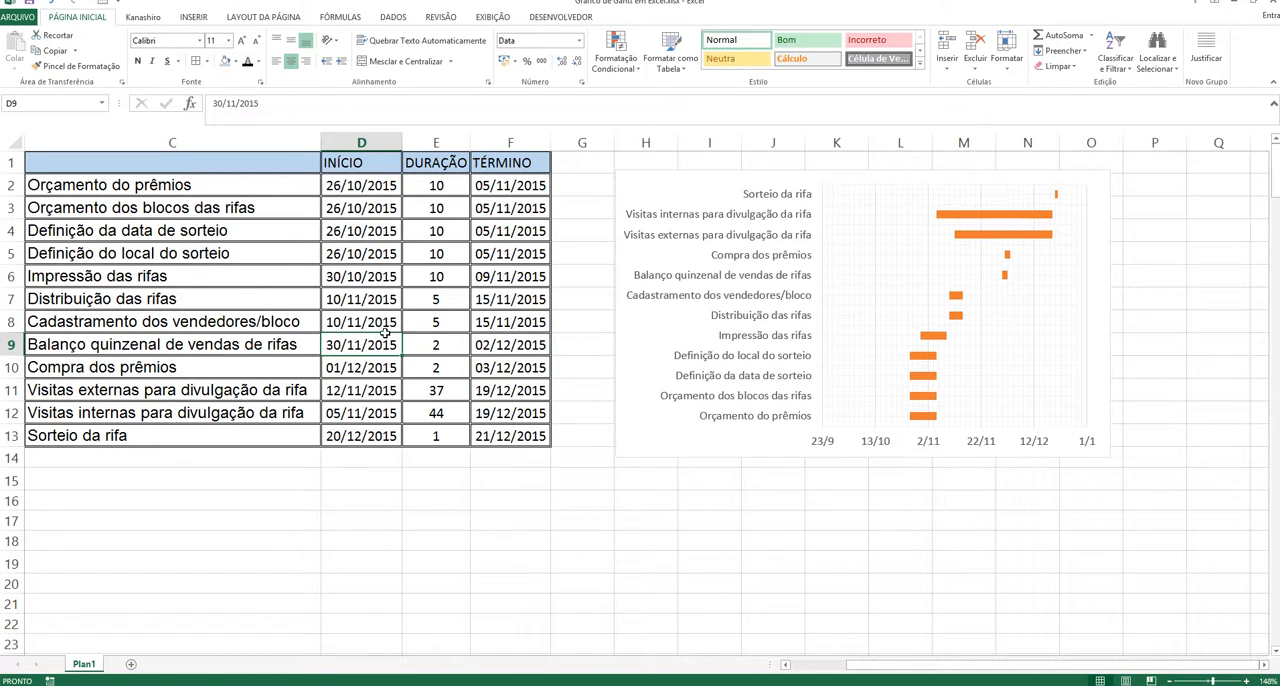
Step: Copy the INÍCIO dates in D2:D13 and paste them as values only (Valores) starting at cell D20
{"action": "left_click_drag", "start_coordinate": [362, 185], "coordinate": [360, 440]}
{"action": "right_click", "coordinate": [357, 323]}
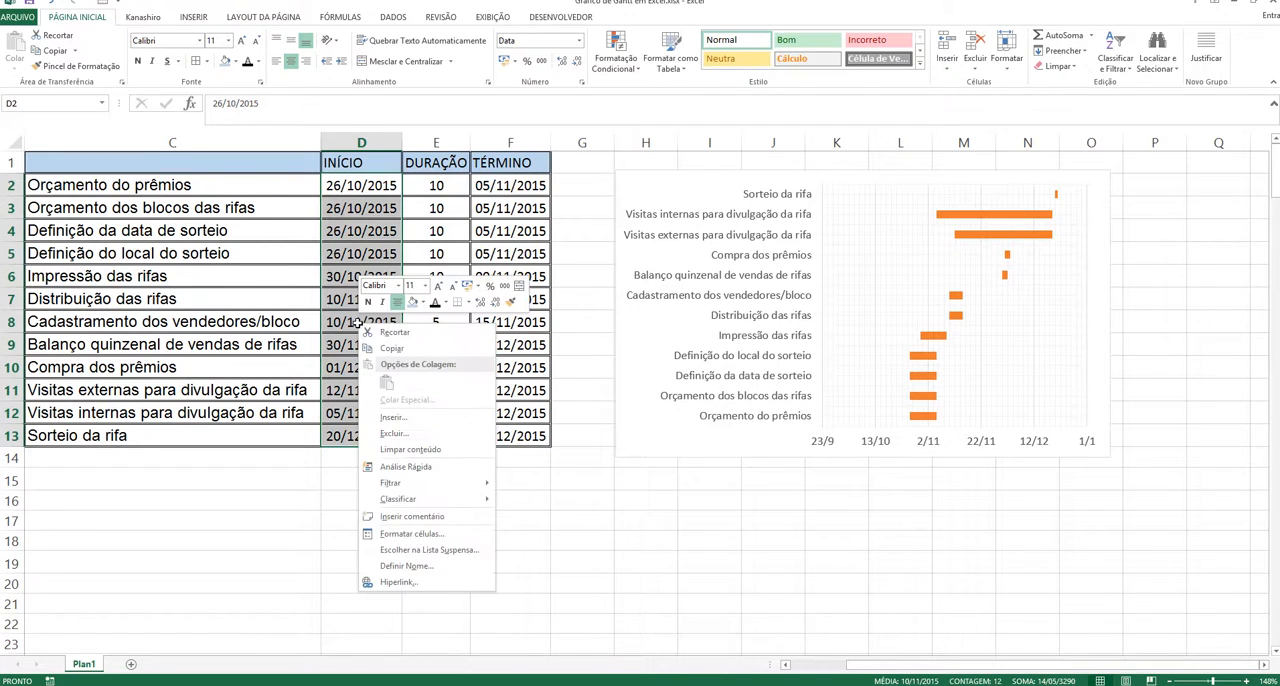
{"action": "left_click", "coordinate": [400, 350]}
{"action": "scroll", "coordinate": [465, 520], "scroll_direction": "down", "scroll_amount": 2}
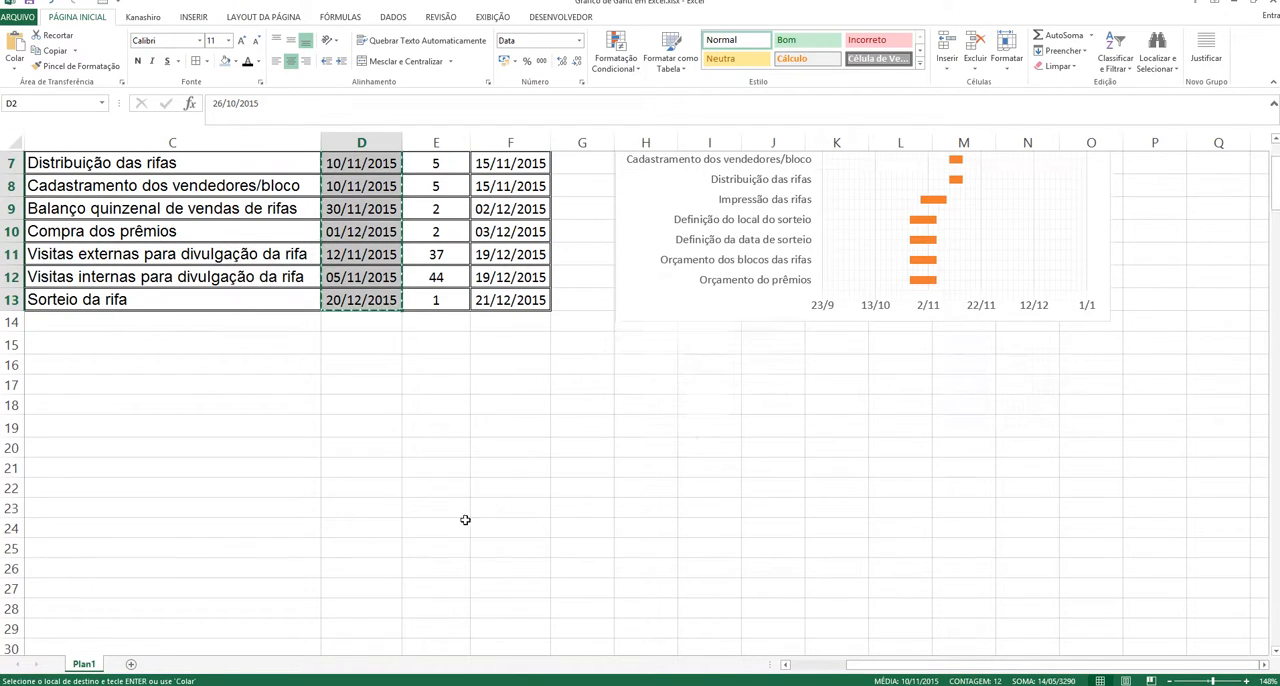
{"action": "left_click", "coordinate": [371, 447]}
{"action": "right_click", "coordinate": [372, 447]}
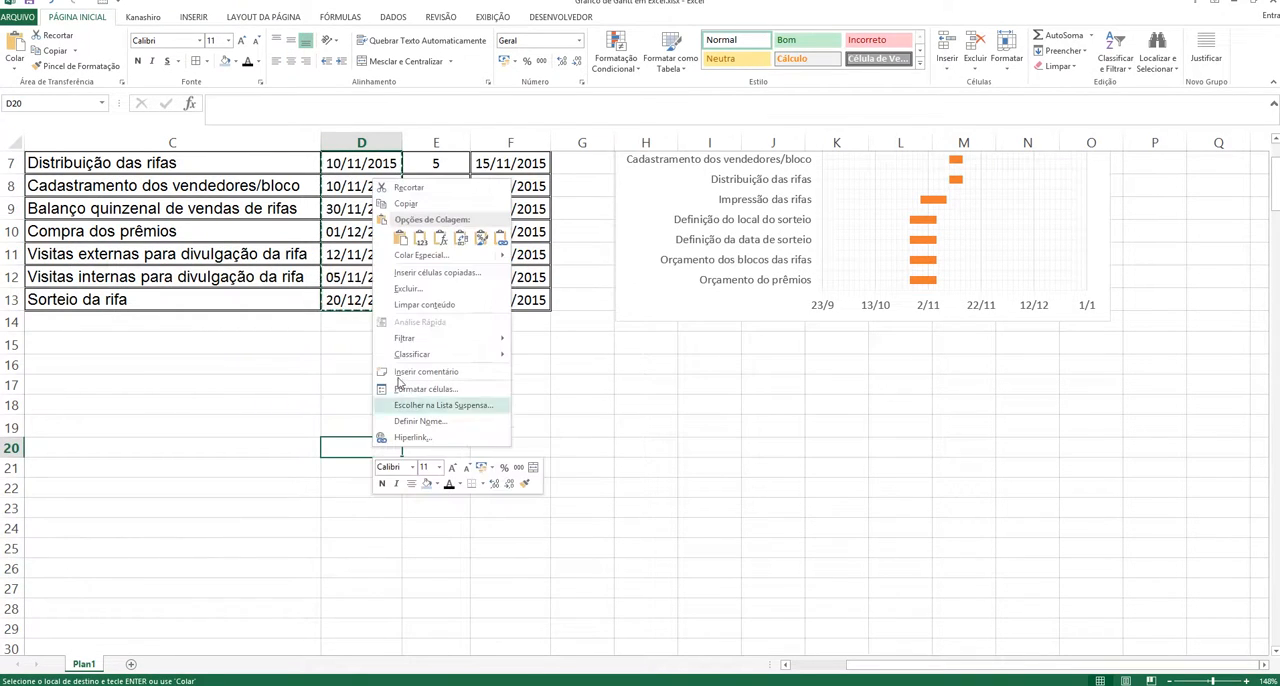
{"action": "left_click", "coordinate": [412, 255]}
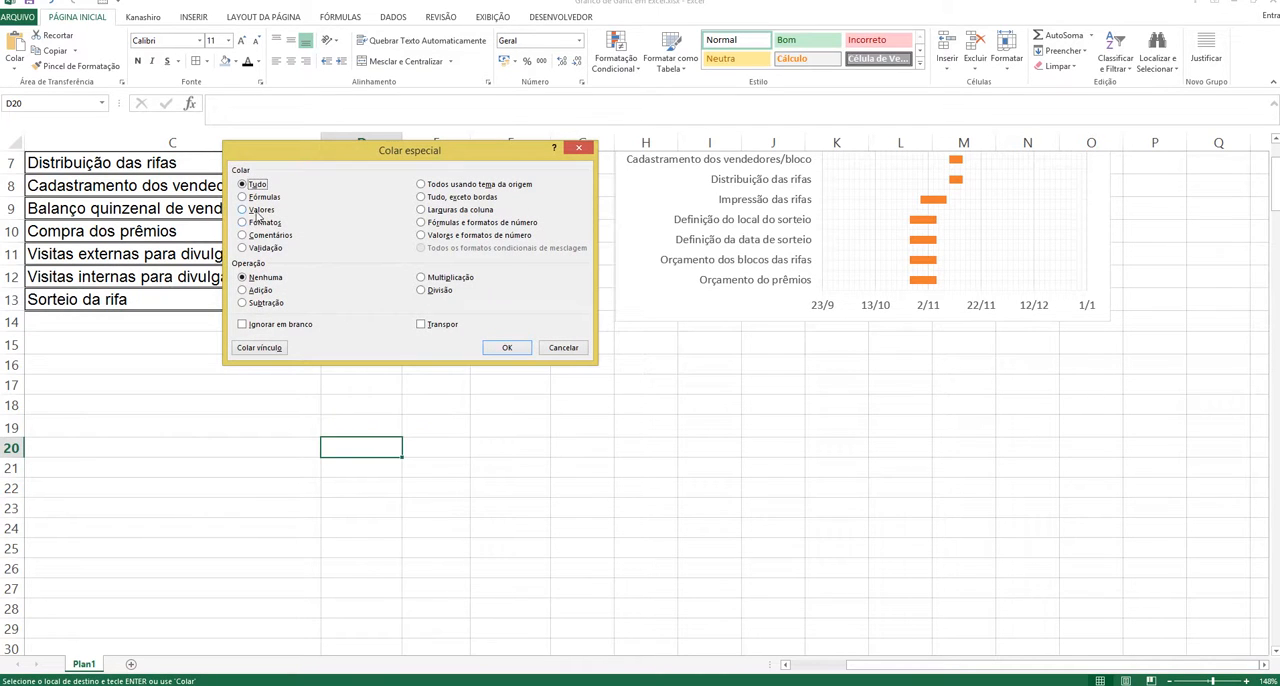
{"action": "left_click", "coordinate": [257, 212]}
{"action": "left_click", "coordinate": [503, 347]}
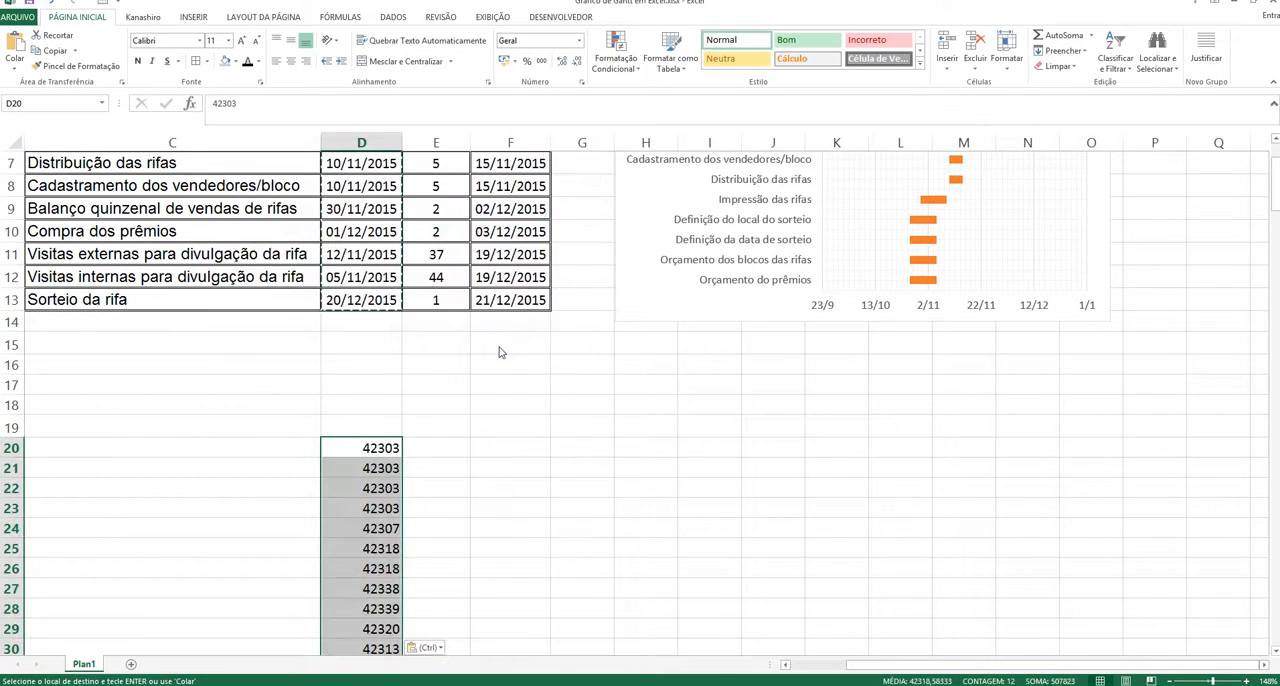
Step: Sort the pasted start values in D20:D31 from smallest to largest and check the first and last cells
{"action": "scroll", "coordinate": [565, 455], "scroll_direction": "down", "scroll_amount": 1}
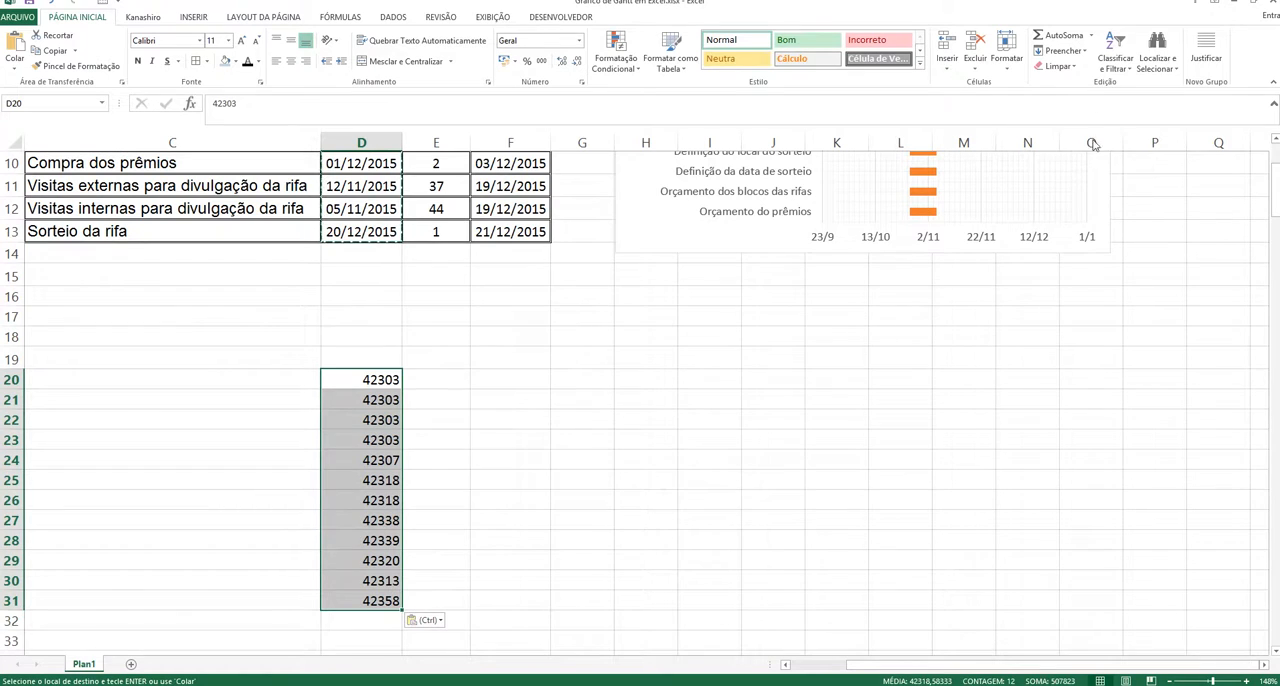
{"action": "left_click", "coordinate": [1121, 42]}
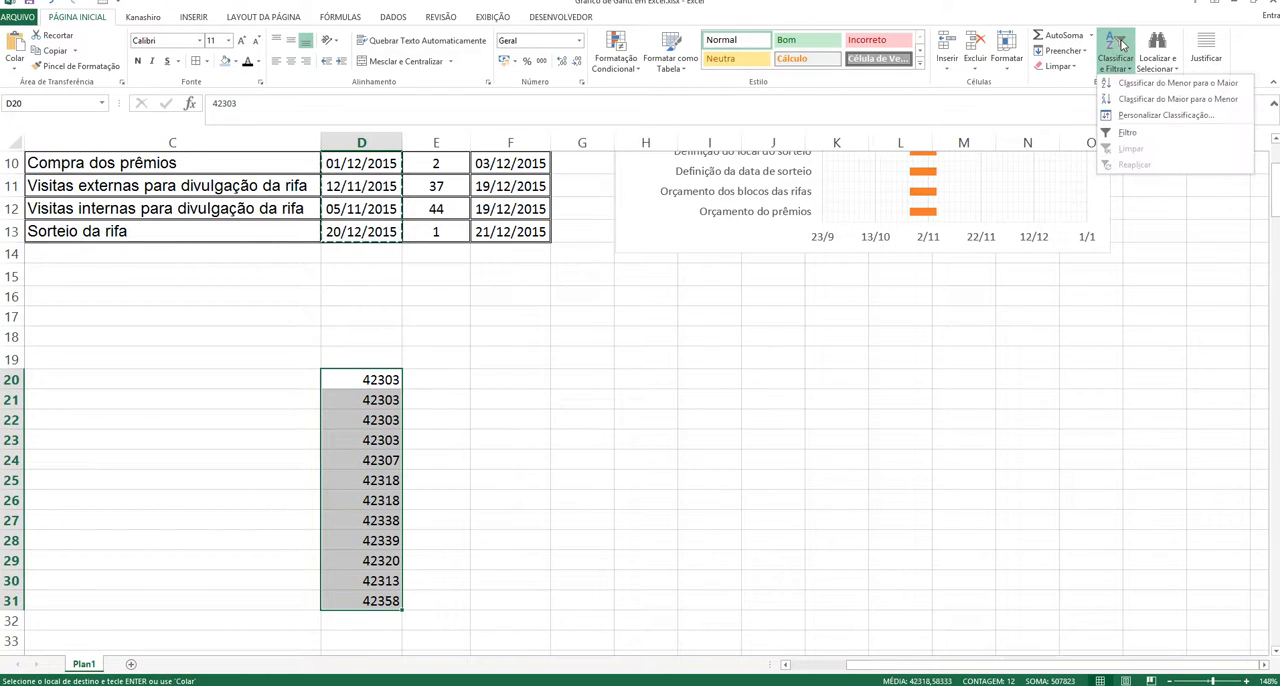
{"action": "left_click", "coordinate": [1136, 84]}
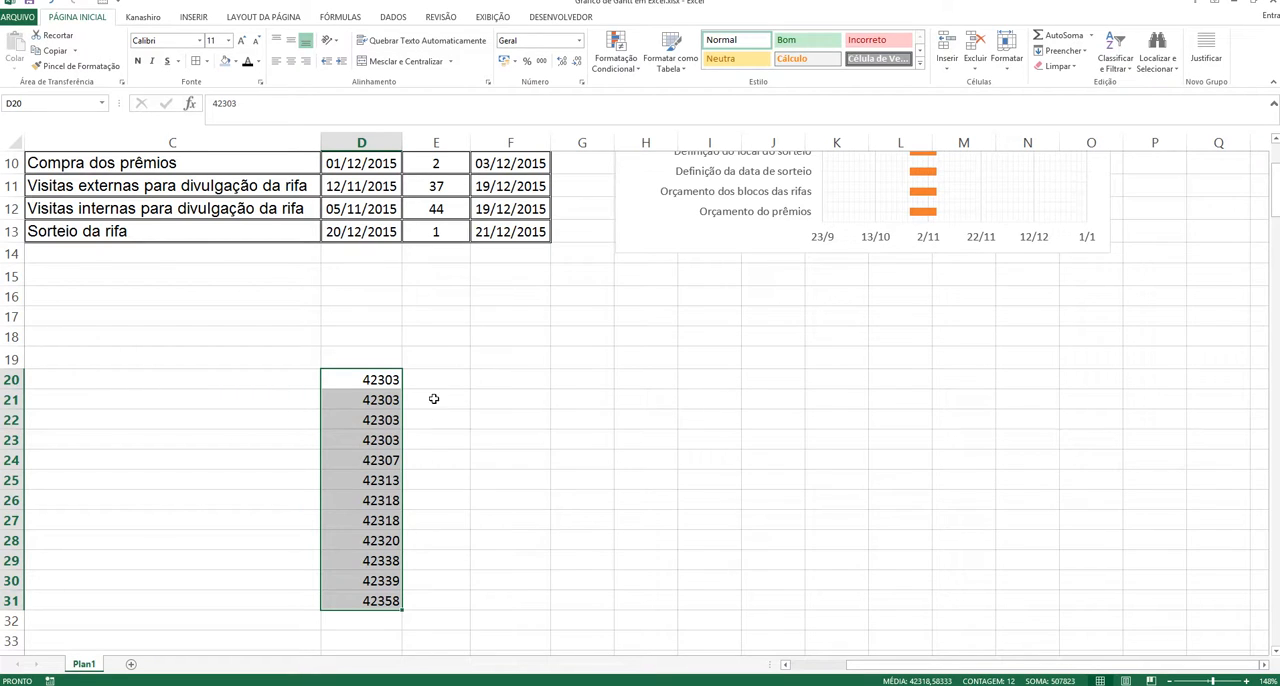
{"action": "left_click", "coordinate": [382, 385]}
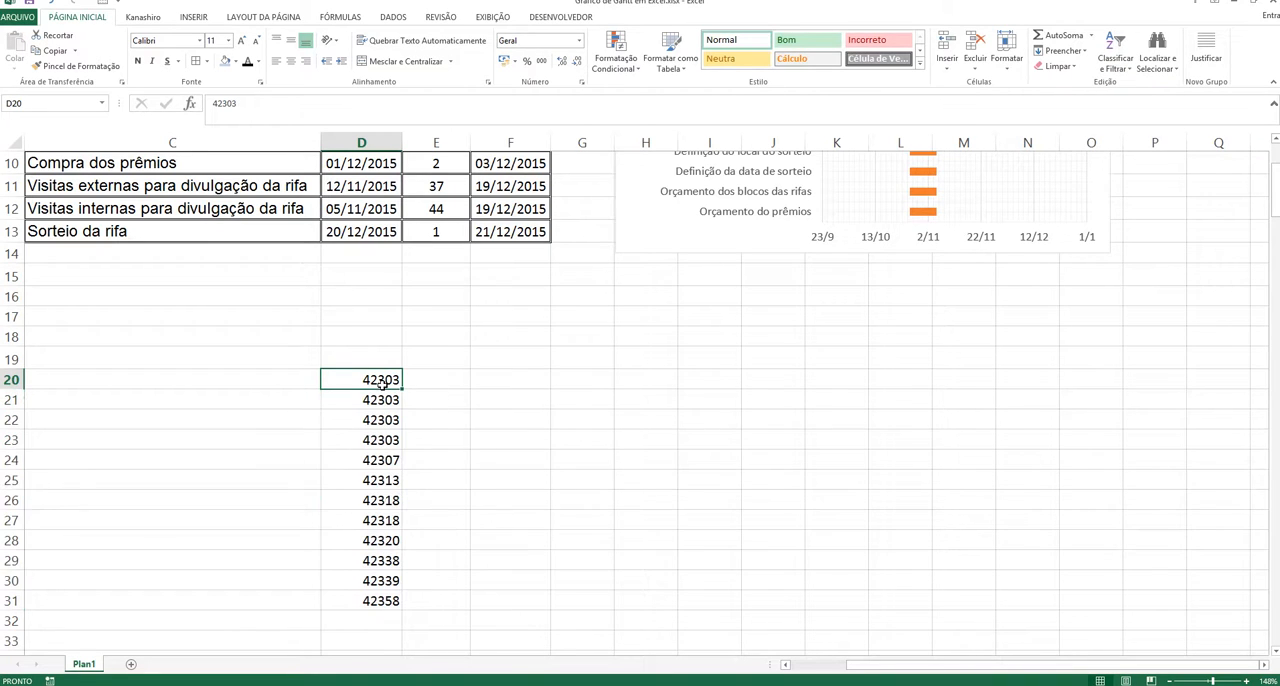
{"action": "left_click", "coordinate": [385, 603]}
Step: Copy the TÉRMINO dates in F2:F13 and paste them as values only (Valores) starting at cell F20
{"action": "scroll", "coordinate": [668, 500], "scroll_direction": "up", "scroll_amount": 3}
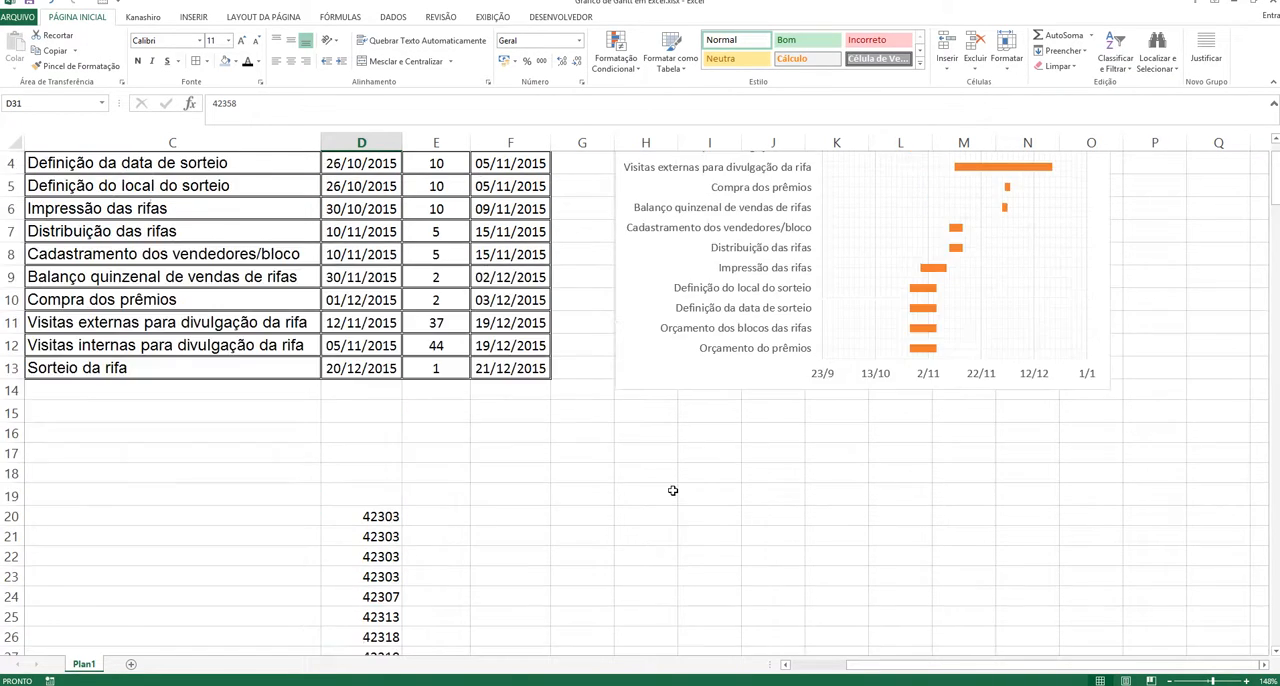
{"action": "left_click_drag", "start_coordinate": [510, 186], "coordinate": [510, 436]}
{"action": "right_click", "coordinate": [496, 277]}
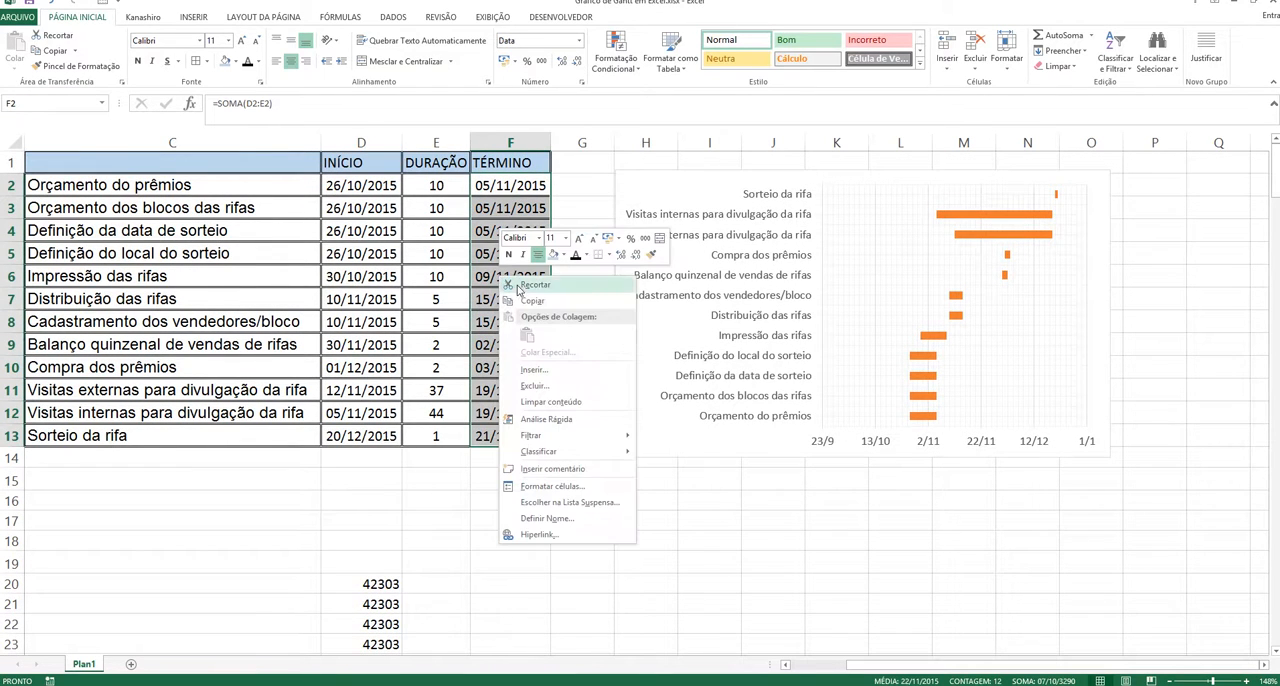
{"action": "left_click", "coordinate": [524, 306]}
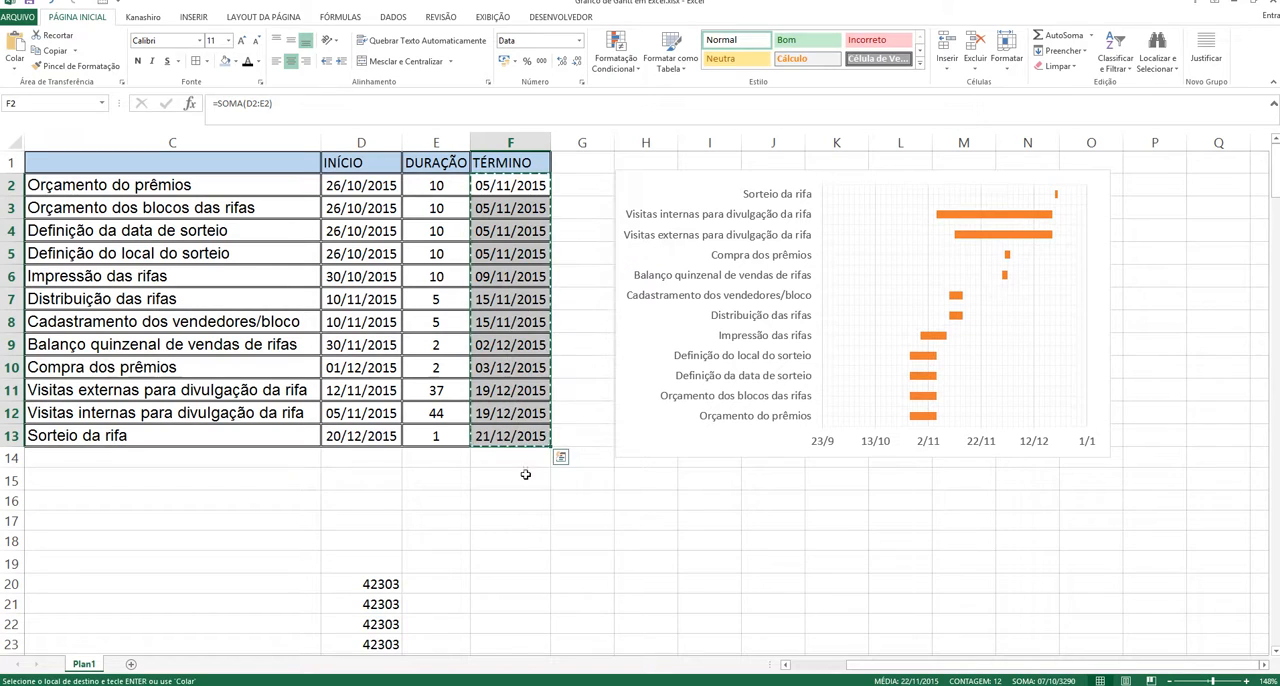
{"action": "left_click", "coordinate": [512, 500]}
{"action": "scroll", "coordinate": [551, 510], "scroll_direction": "down", "scroll_amount": 2}
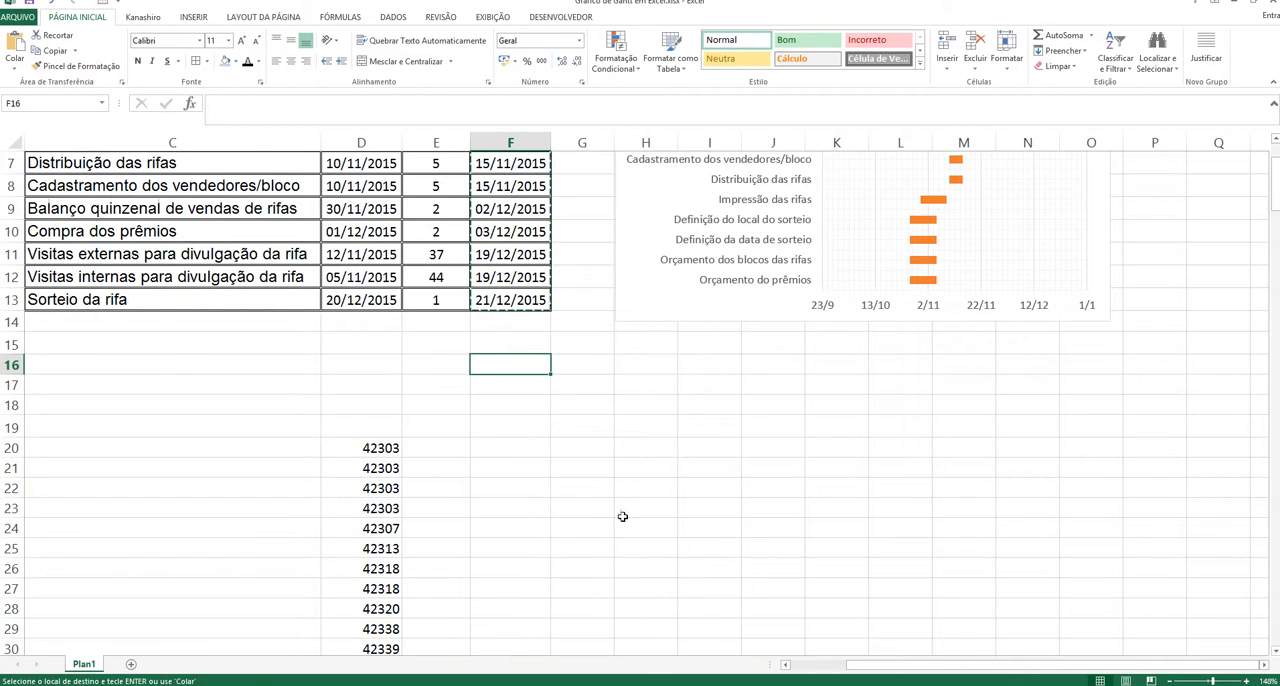
{"action": "scroll", "coordinate": [620, 470], "scroll_direction": "up", "scroll_amount": 2}
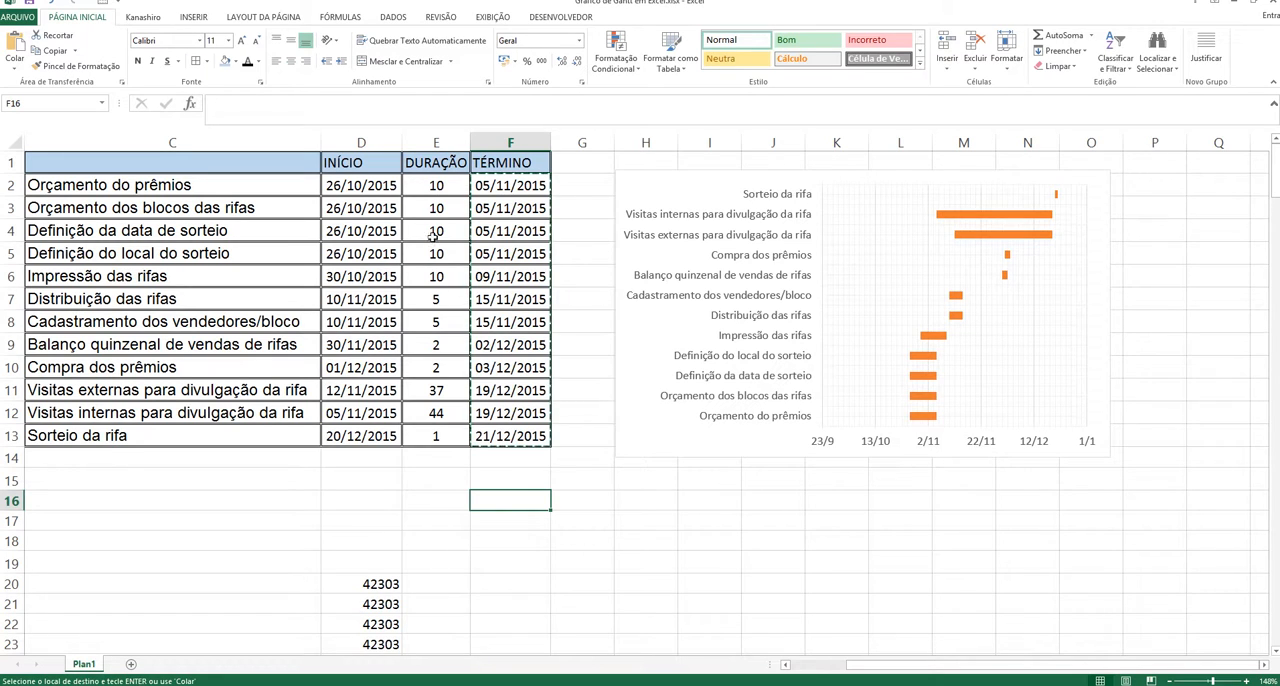
{"action": "scroll", "coordinate": [690, 477], "scroll_direction": "down", "scroll_amount": 2}
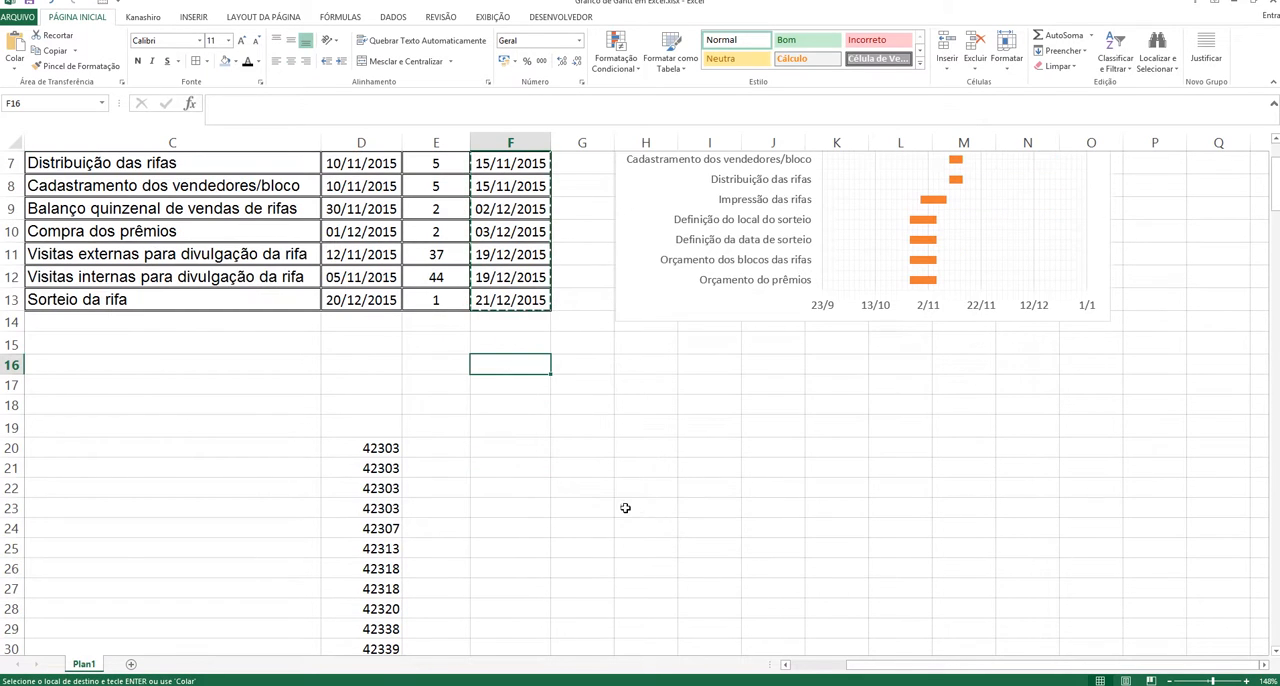
{"action": "left_click", "coordinate": [524, 447]}
{"action": "right_click", "coordinate": [523, 447]}
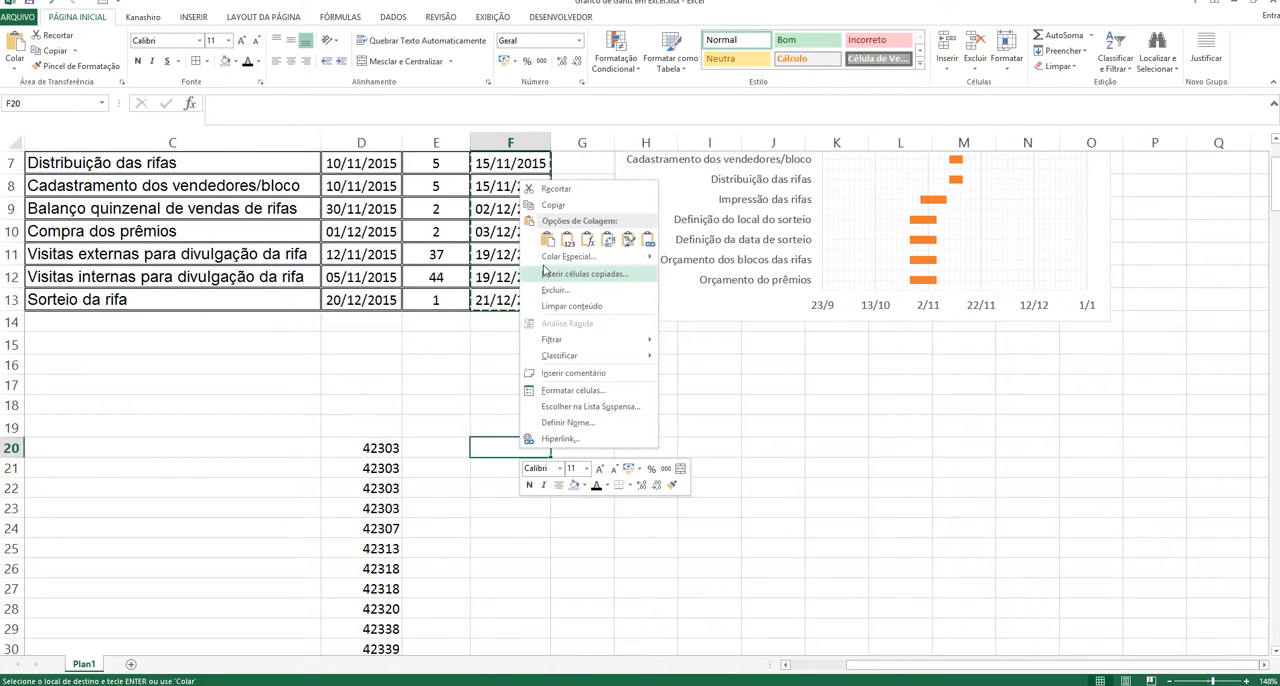
{"action": "left_click", "coordinate": [550, 257]}
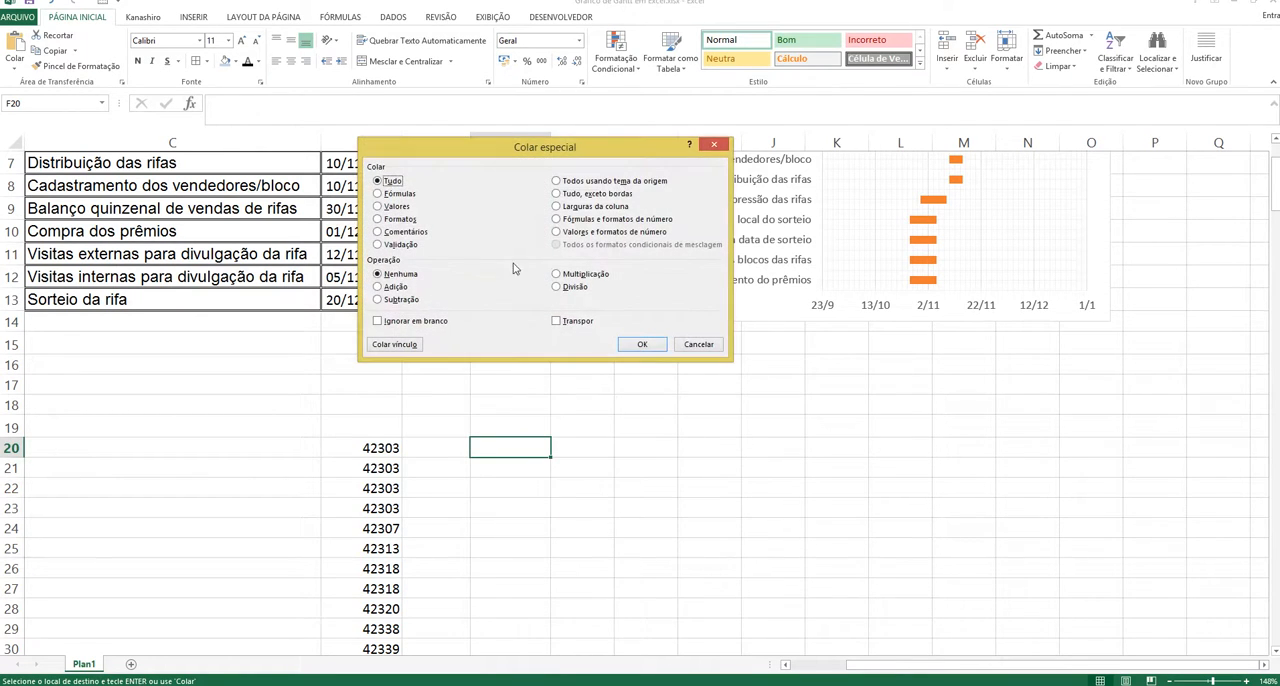
{"action": "left_click", "coordinate": [398, 207]}
{"action": "left_click", "coordinate": [642, 344]}
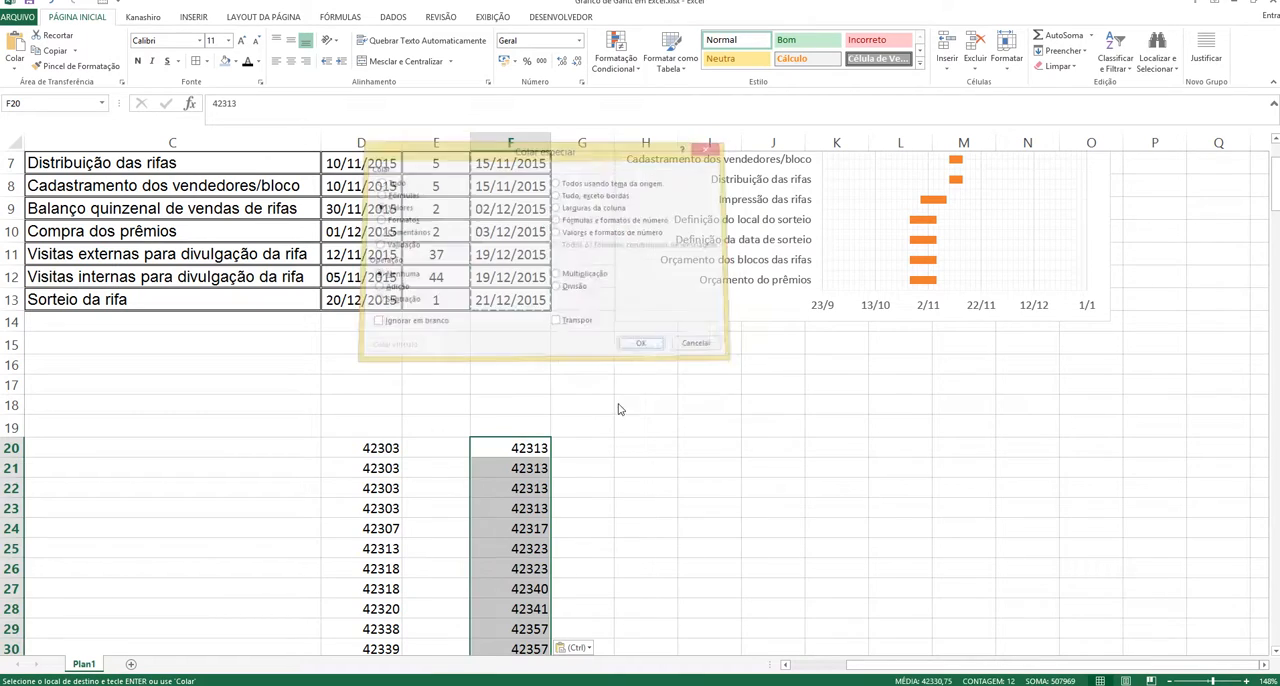
Step: Sort the pasted end values in F20:F31 from smallest to largest
{"action": "scroll", "coordinate": [702, 514], "scroll_direction": "down", "scroll_amount": 2}
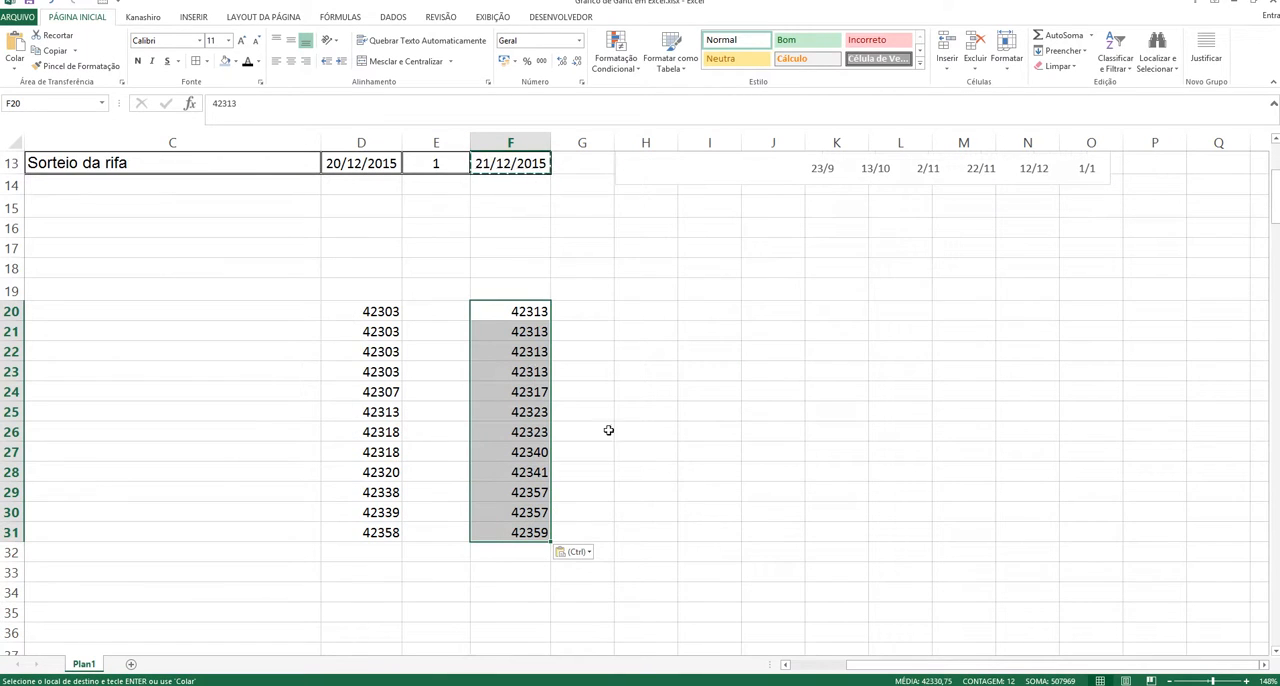
{"action": "left_click", "coordinate": [1117, 50]}
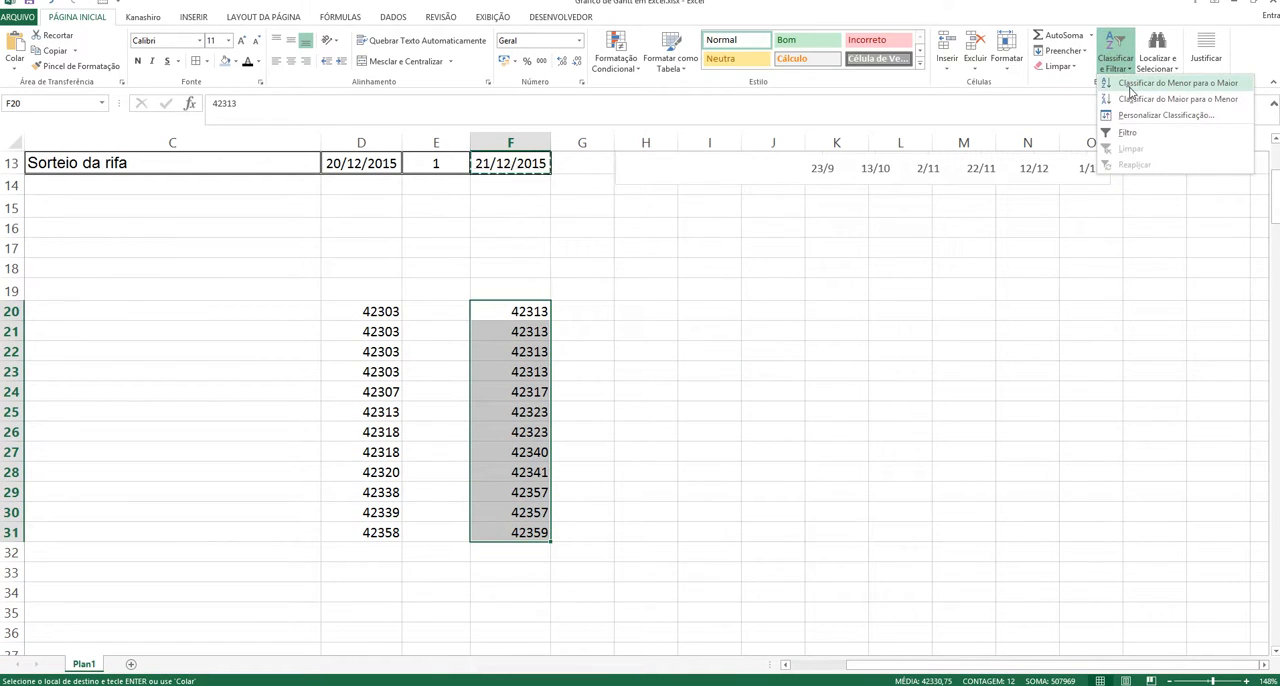
{"action": "left_click", "coordinate": [1130, 84]}
{"action": "left_click", "coordinate": [815, 504]}
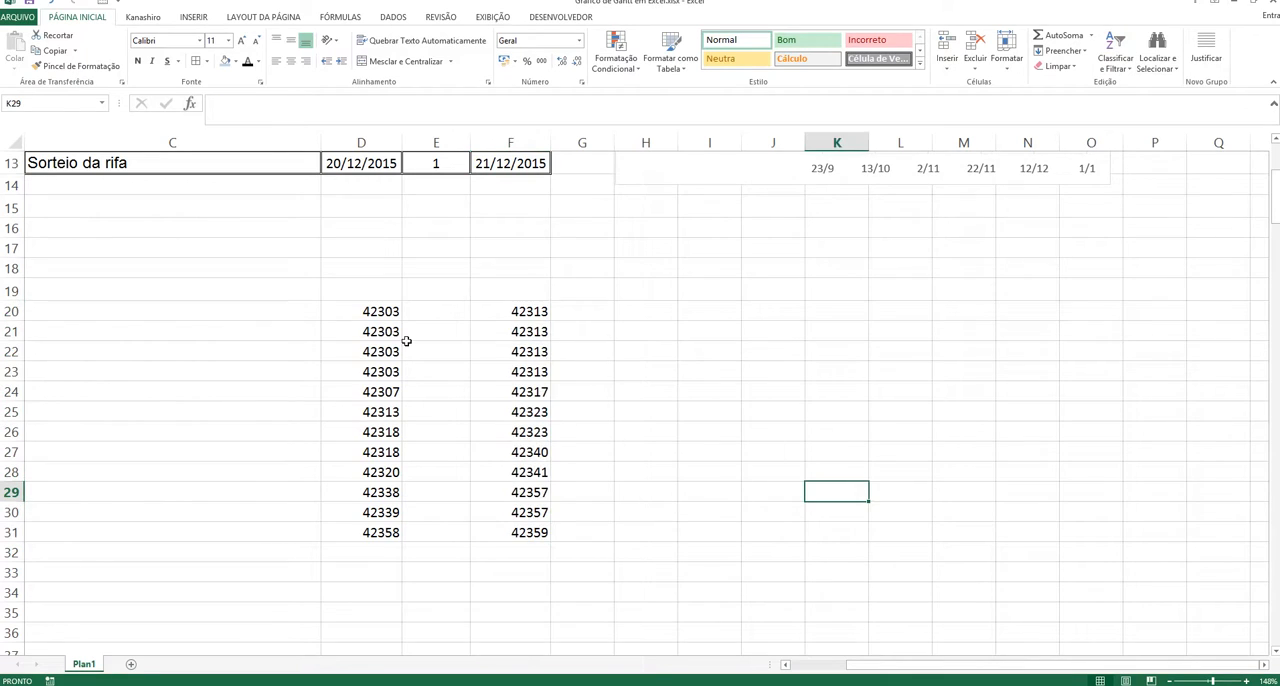
Step: Highlight the earliest start value in D20 and the latest end value in F31 with yellow fill
{"action": "left_click", "coordinate": [362, 309]}
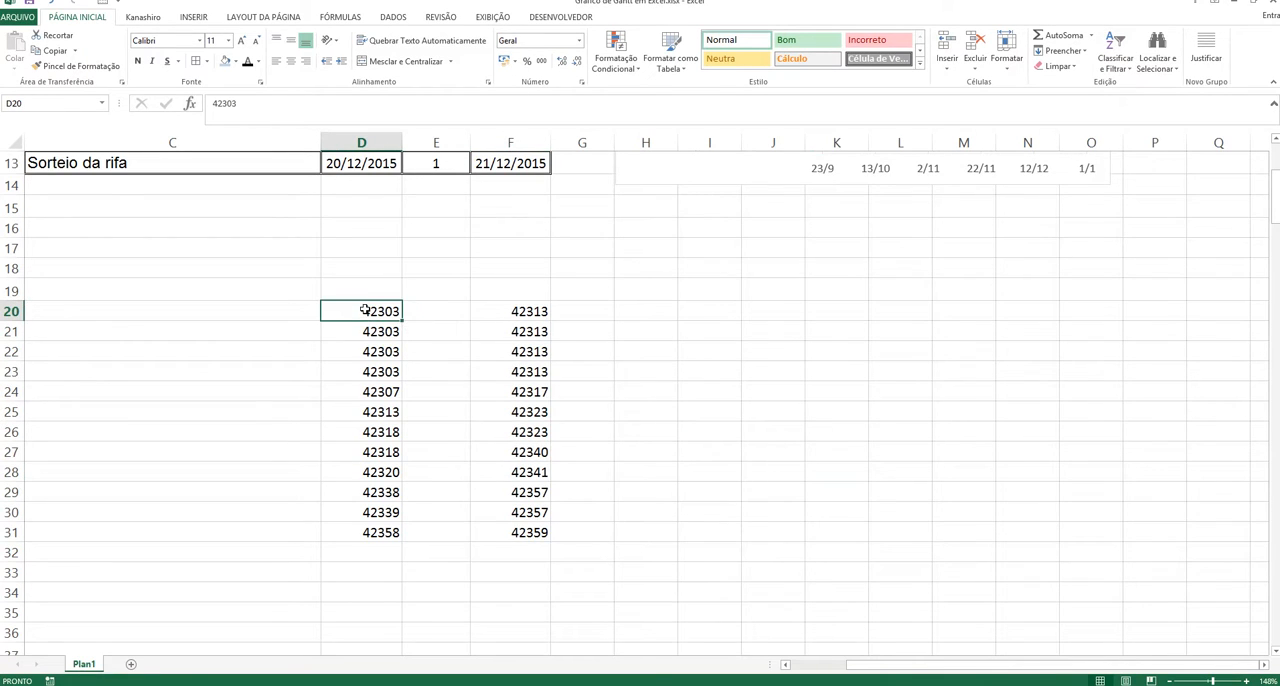
{"action": "left_click", "coordinate": [237, 62]}
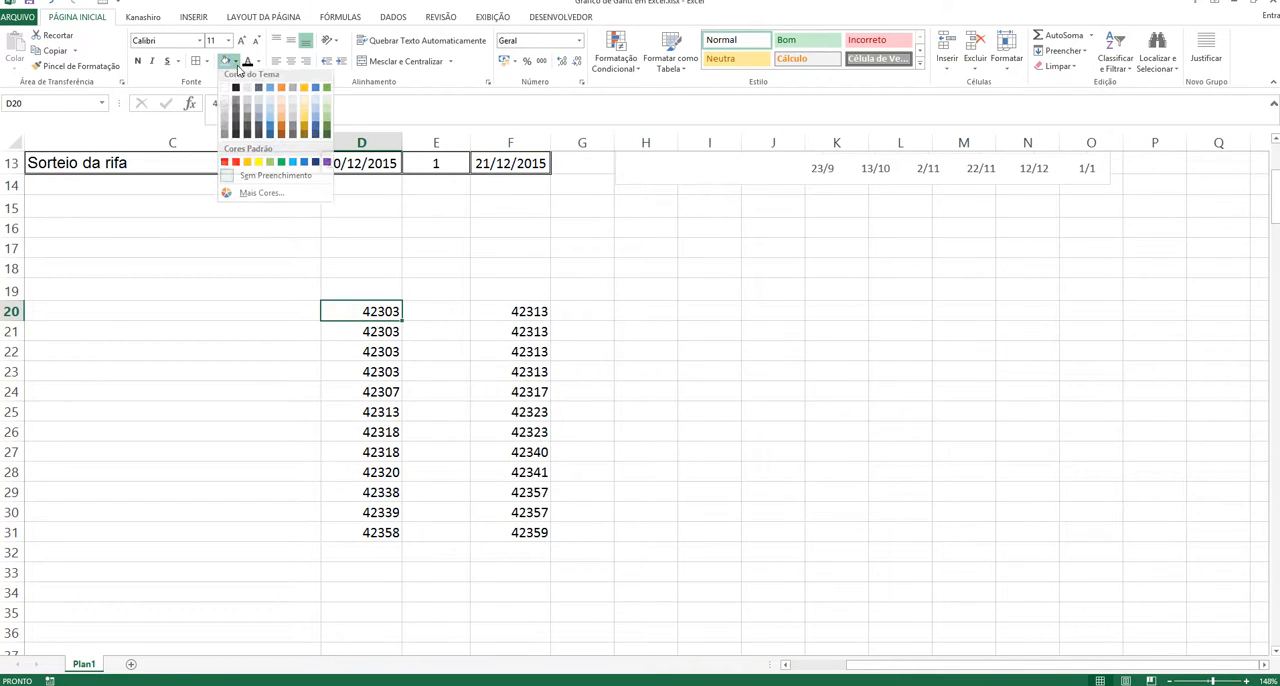
{"action": "left_click", "coordinate": [258, 168]}
{"action": "left_click", "coordinate": [537, 532]}
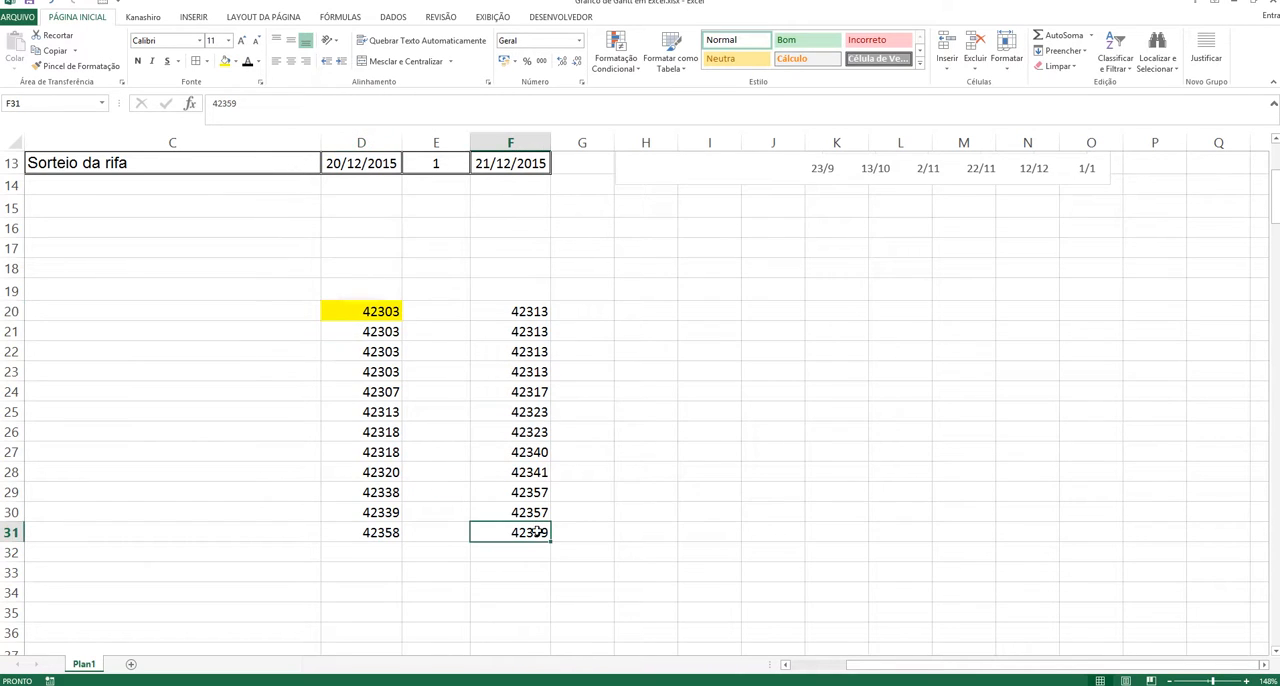
{"action": "left_click", "coordinate": [228, 62]}
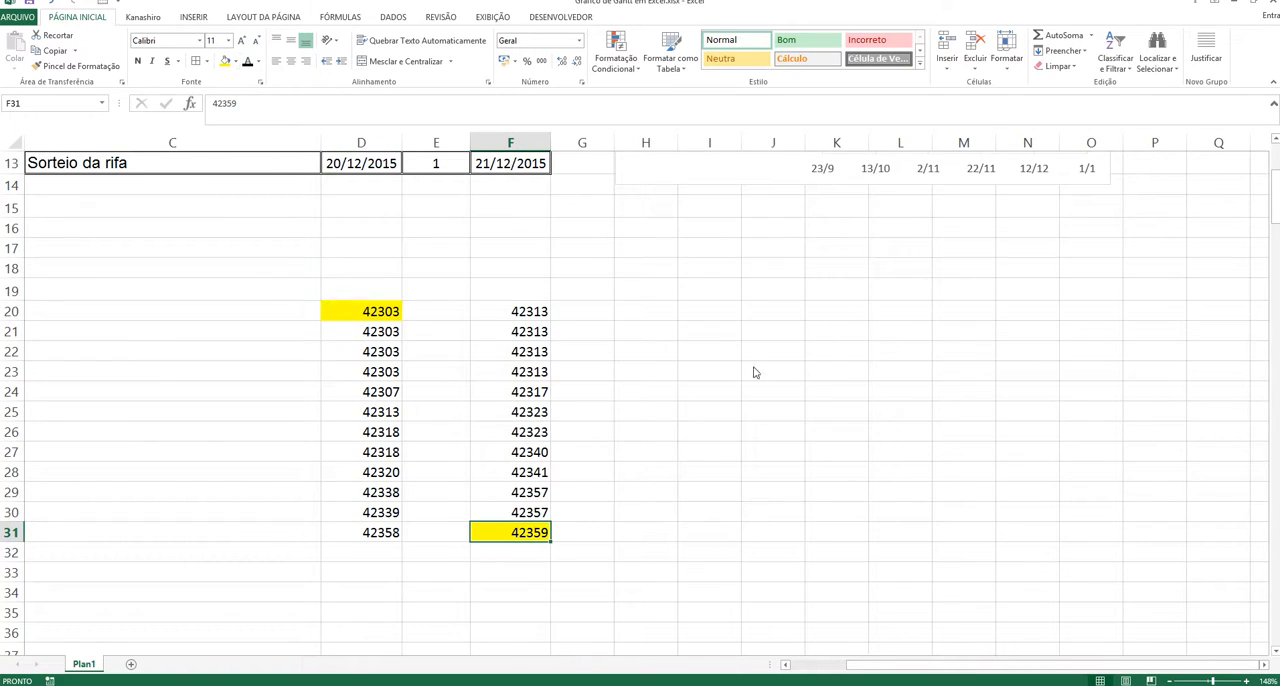
{"action": "left_click", "coordinate": [845, 430]}
Step: Set the chart's horizontal date axis limits to a minimum of 42303 and a maximum of 42359
{"action": "scroll", "coordinate": [901, 402], "scroll_direction": "up", "scroll_amount": 1}
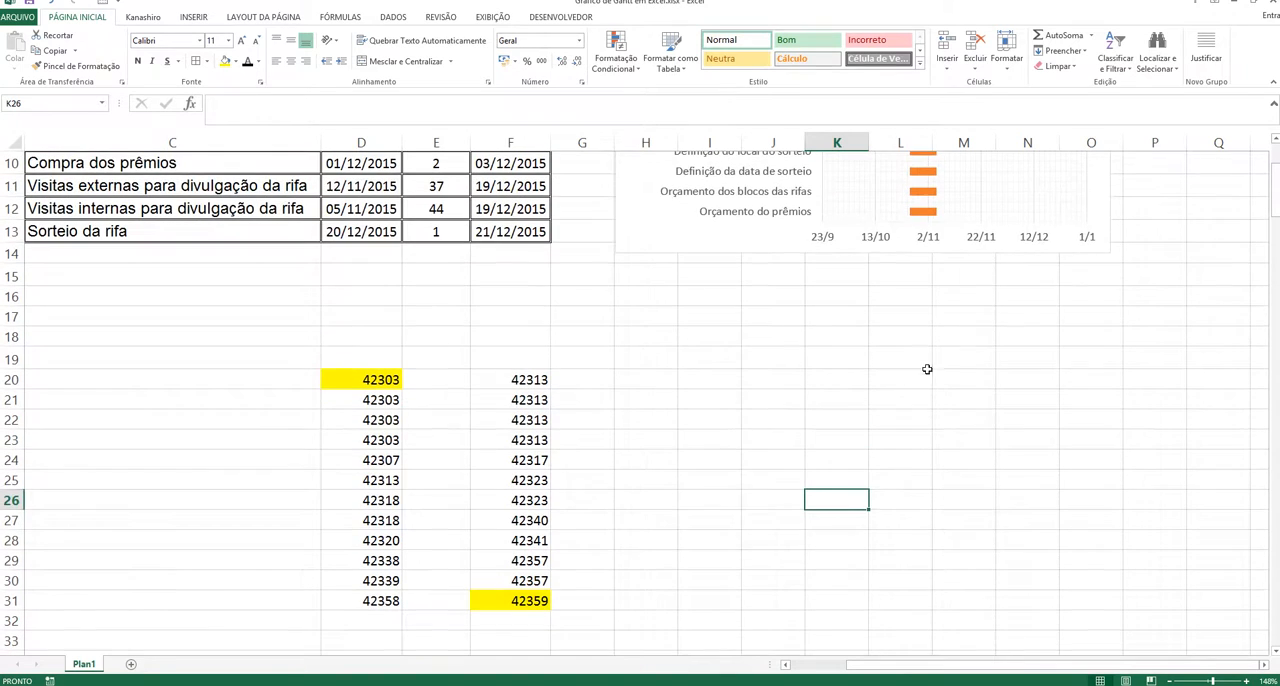
{"action": "right_click", "coordinate": [975, 236]}
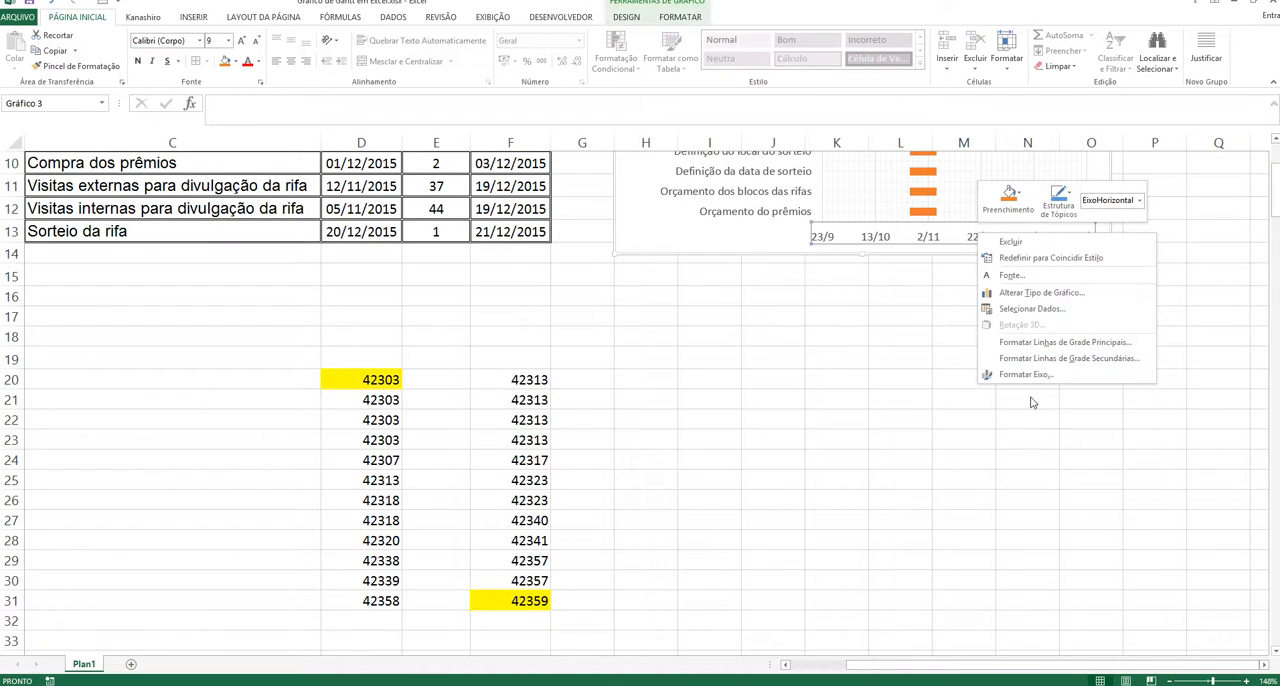
{"action": "left_click", "coordinate": [1029, 376]}
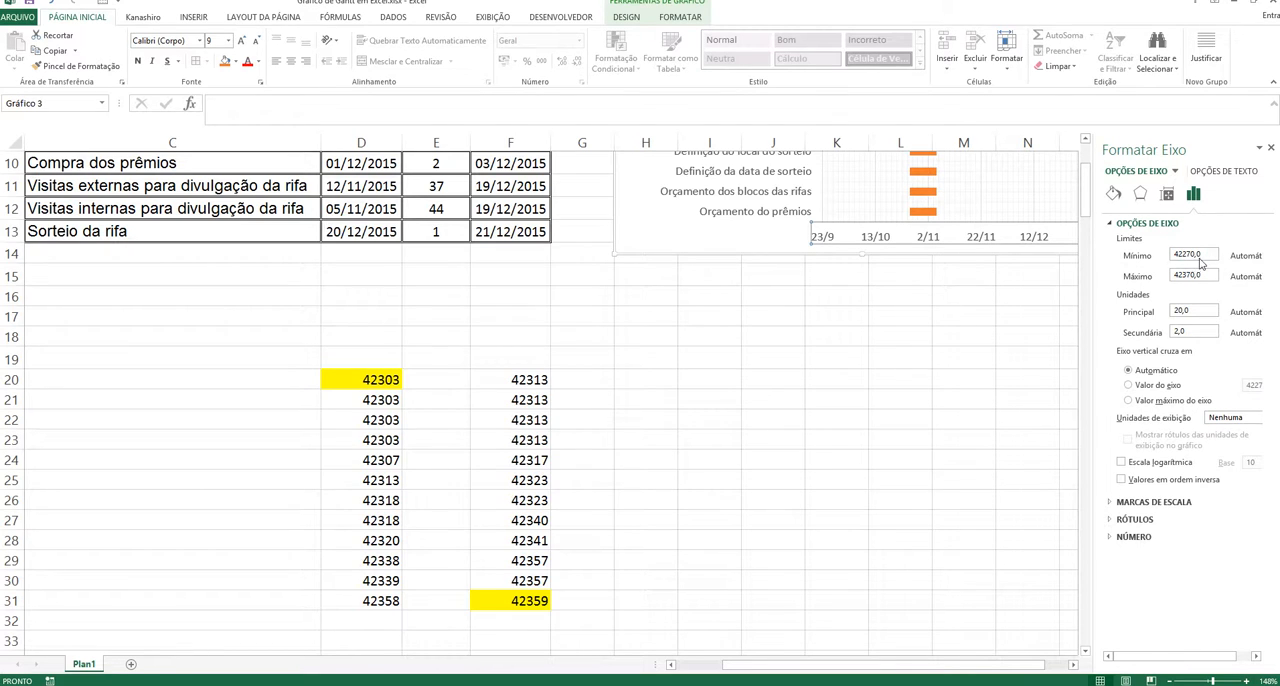
{"action": "left_click", "coordinate": [1207, 255]}
{"action": "type", "text": "42303"}
{"action": "left_click_drag", "start_coordinate": [1206, 276], "coordinate": [1168, 282]}
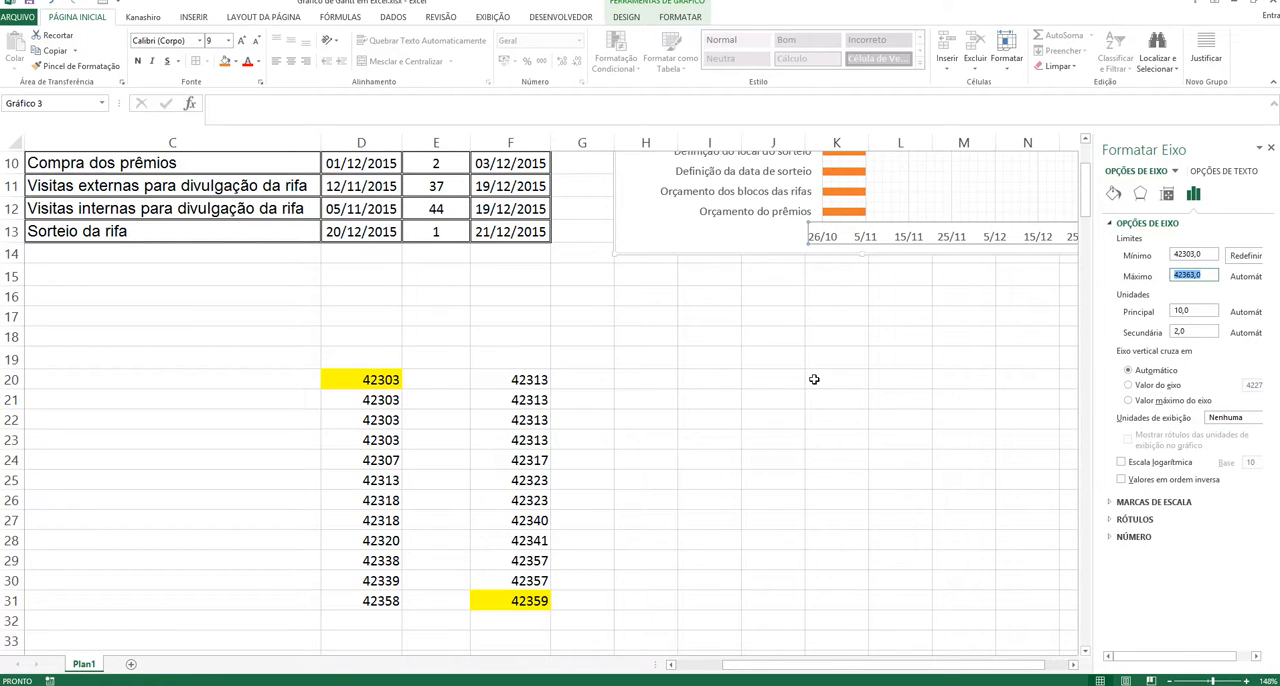
{"action": "type", "text": "42359"}
{"action": "key", "text": "Return"}
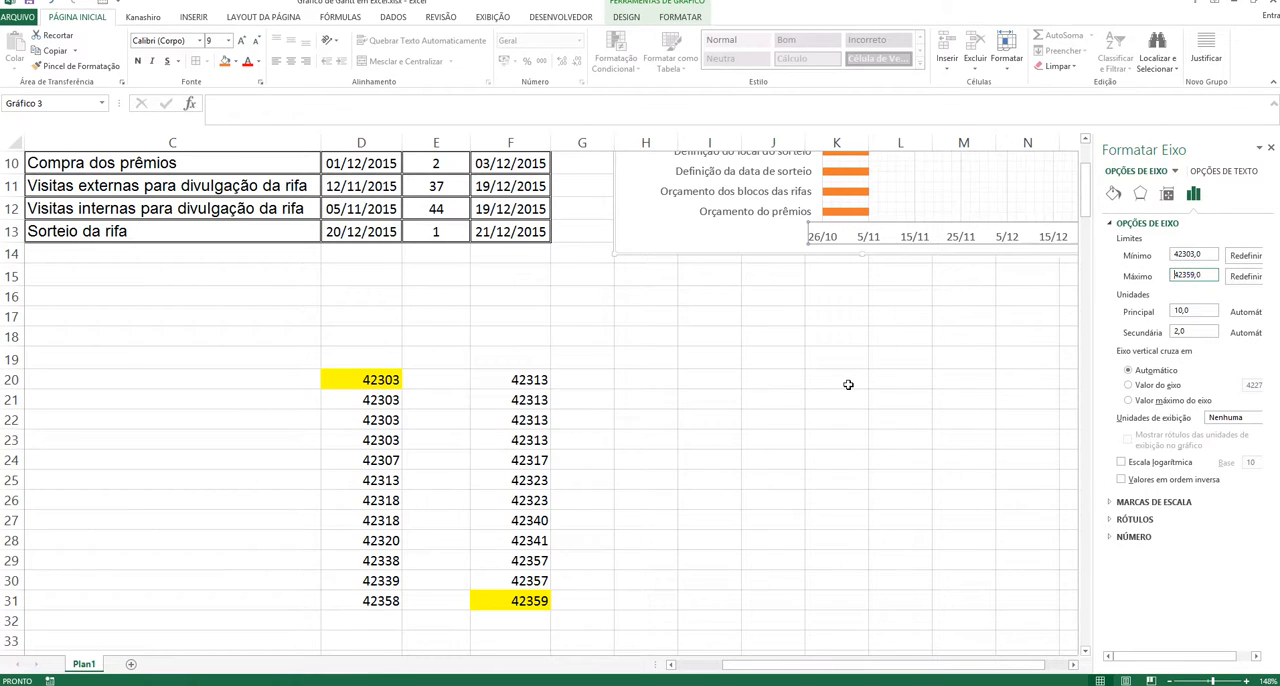
{"action": "left_click", "coordinate": [929, 358]}
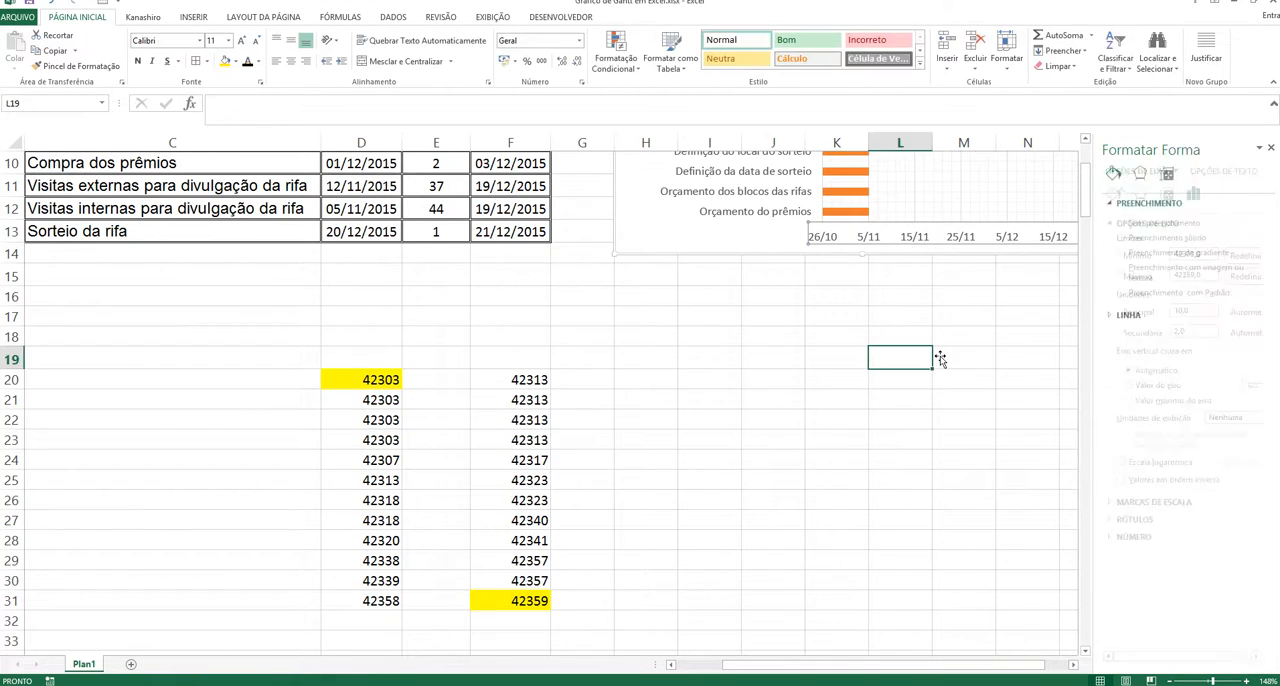
Step: Close the formatting pane and examine the Gantt chart alongside the task table
{"action": "scroll", "coordinate": [1005, 265], "scroll_direction": "up", "scroll_amount": 3}
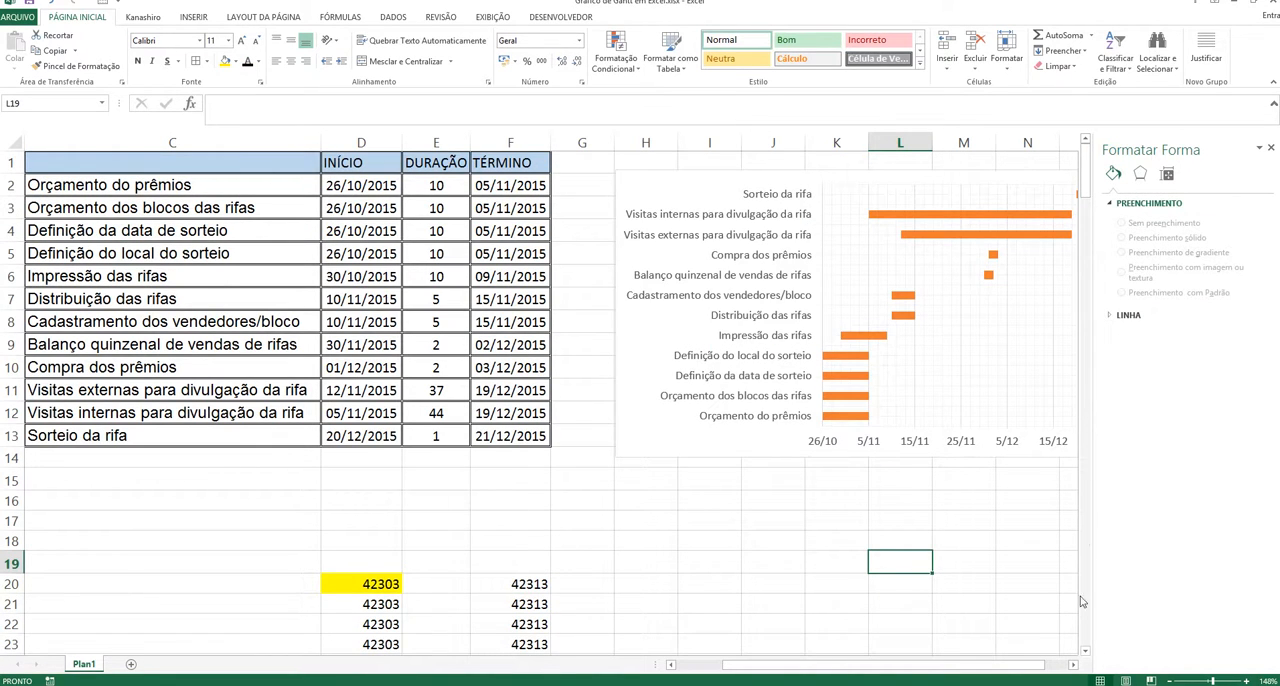
{"action": "left_click_drag", "start_coordinate": [1212, 682], "coordinate": [1208, 682]}
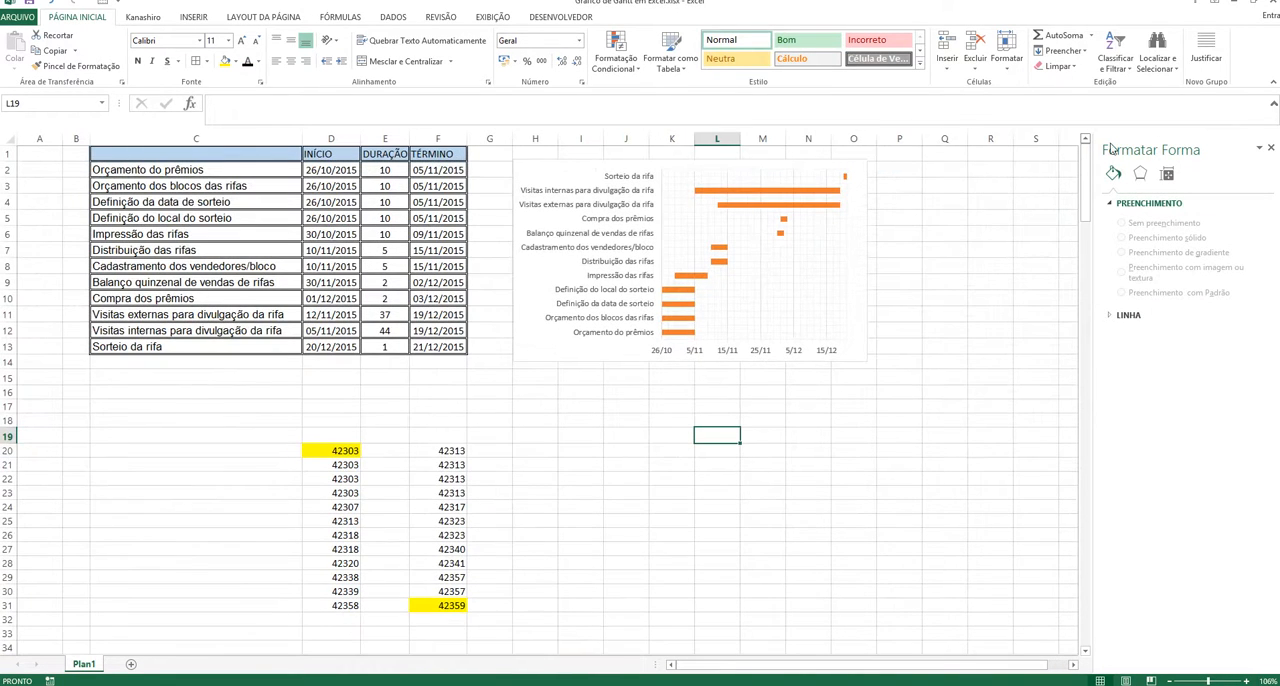
{"action": "left_click", "coordinate": [1271, 148]}
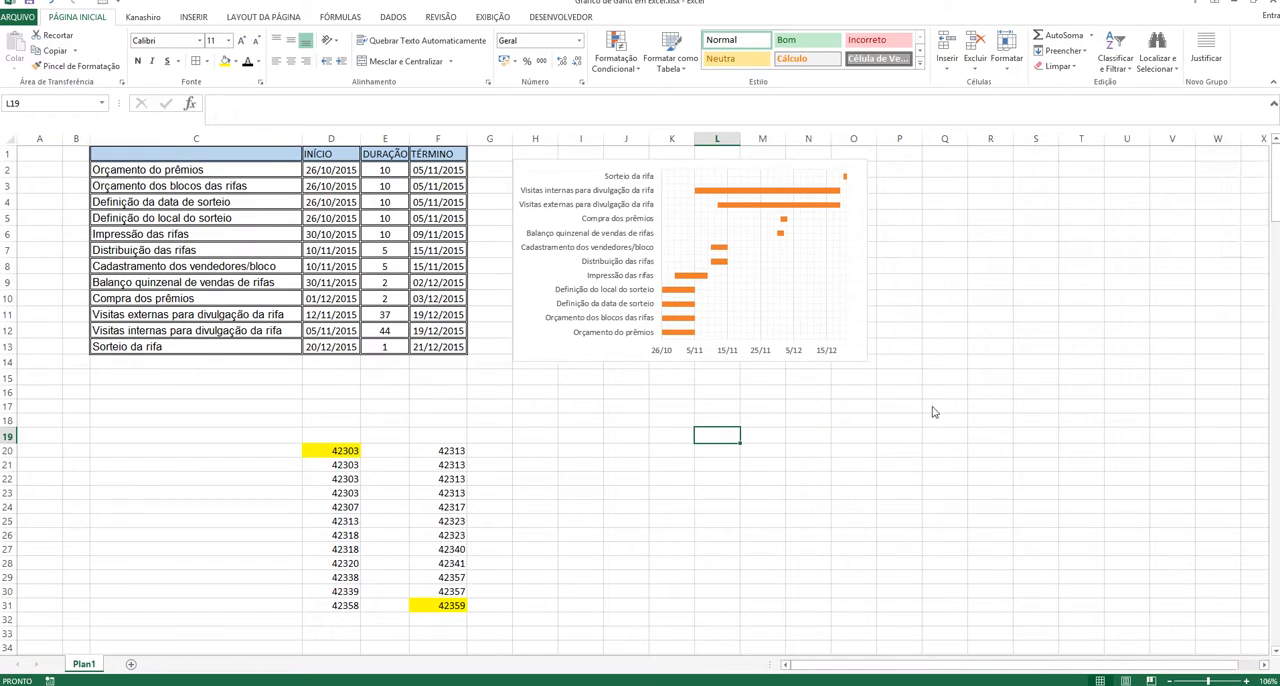
{"action": "left_click", "coordinate": [1005, 295]}
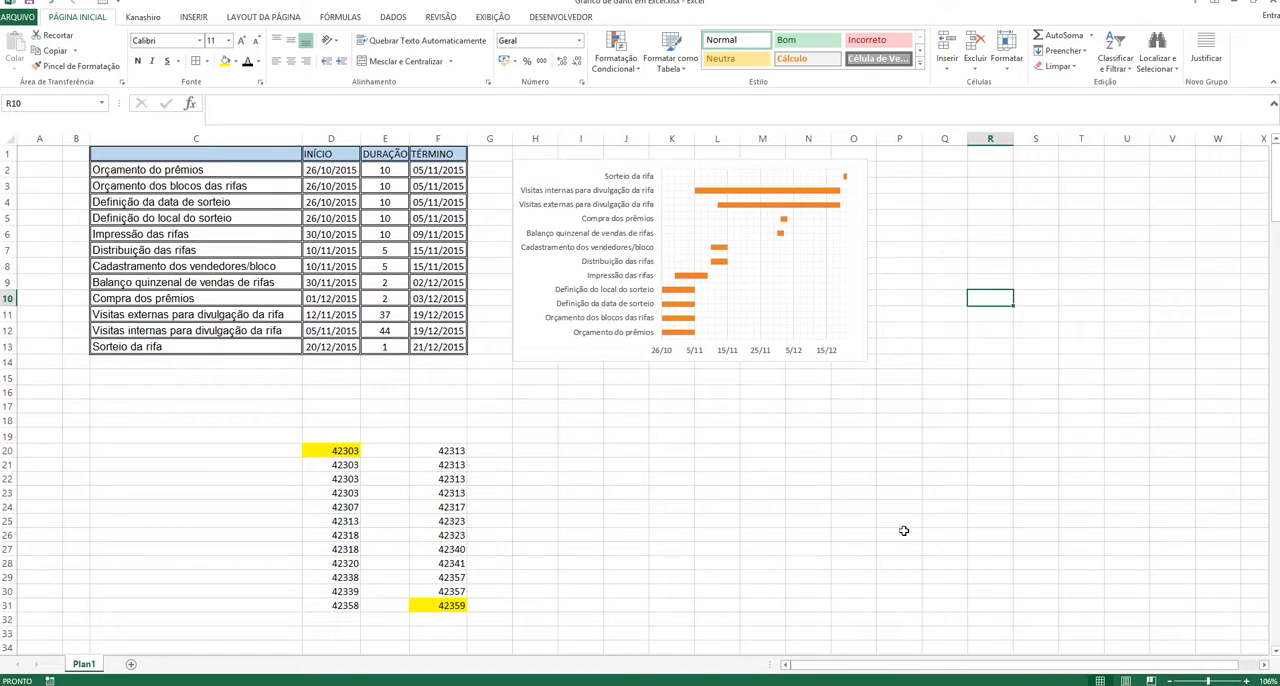
{"action": "left_click", "coordinate": [1200, 681]}
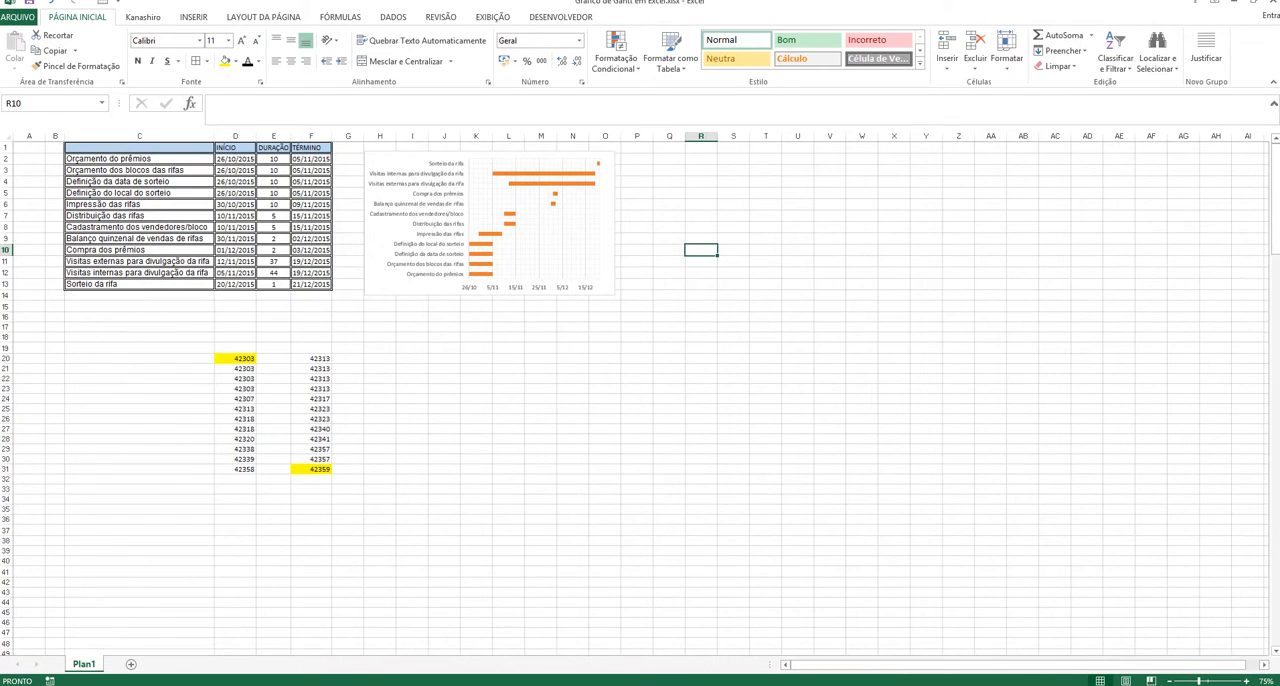
{"action": "left_click", "coordinate": [1212, 681]}
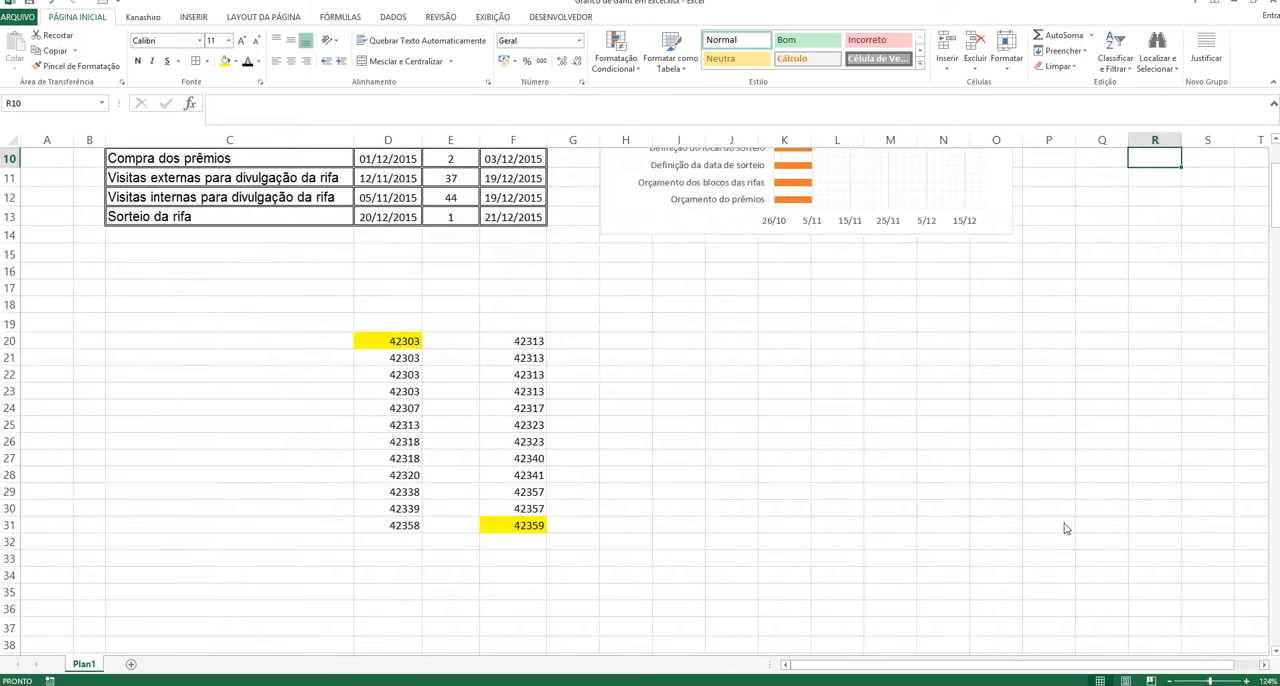
{"action": "scroll", "coordinate": [1030, 500], "scroll_direction": "up", "scroll_amount": 3}
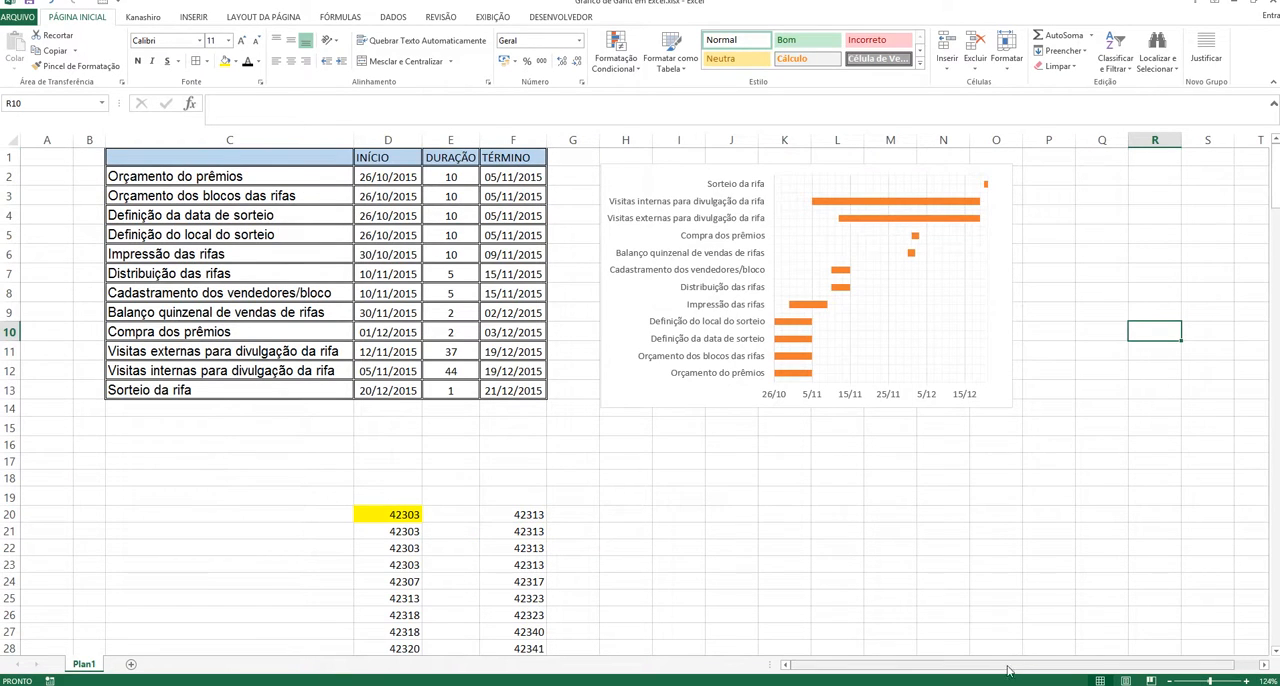
{"action": "left_click_drag", "start_coordinate": [1011, 671], "coordinate": [1065, 673]}
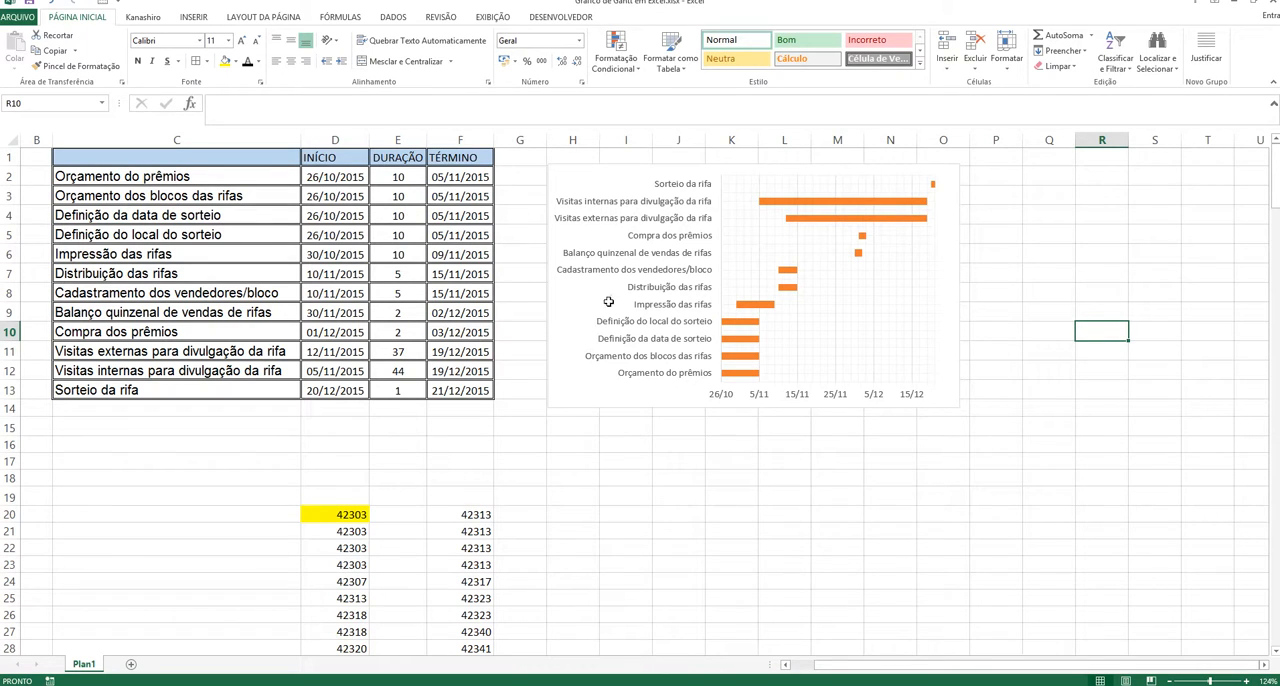
Step: Show the chart's vertical axis categories in reverse order (Categorias em ordem inversa) so the tasks follow the table's order
{"action": "left_click", "coordinate": [674, 271]}
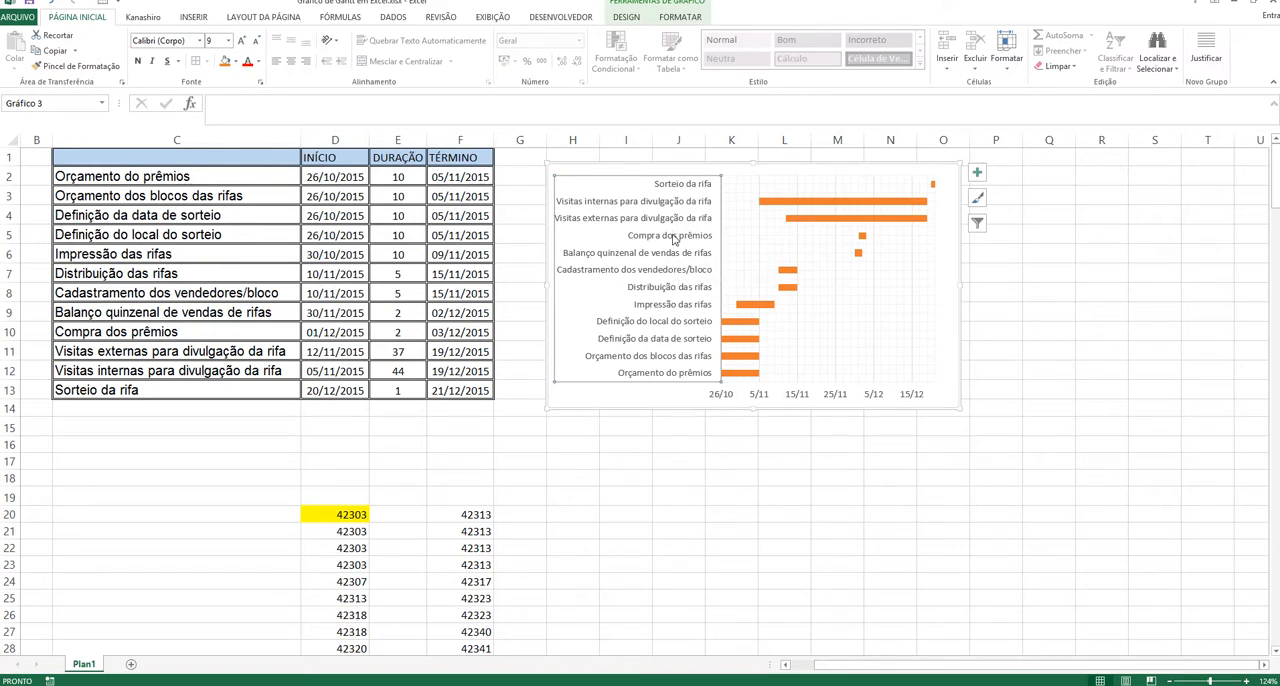
{"action": "right_click", "coordinate": [674, 238]}
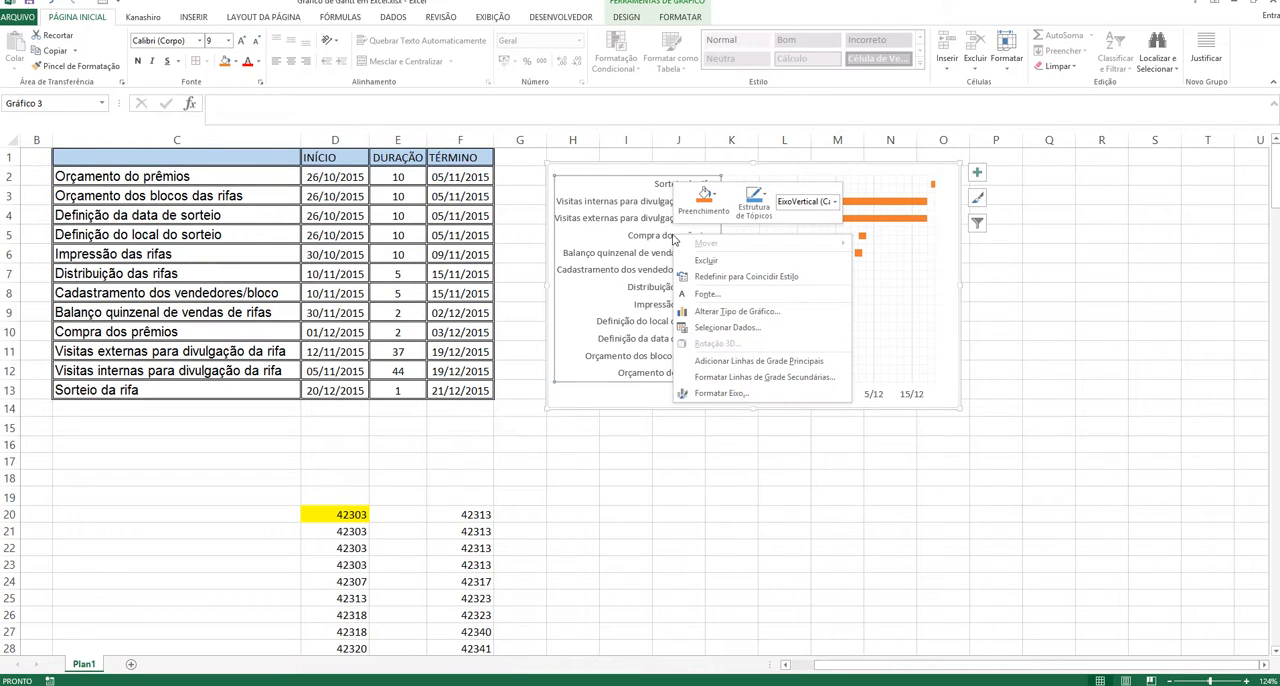
{"action": "left_click", "coordinate": [712, 393]}
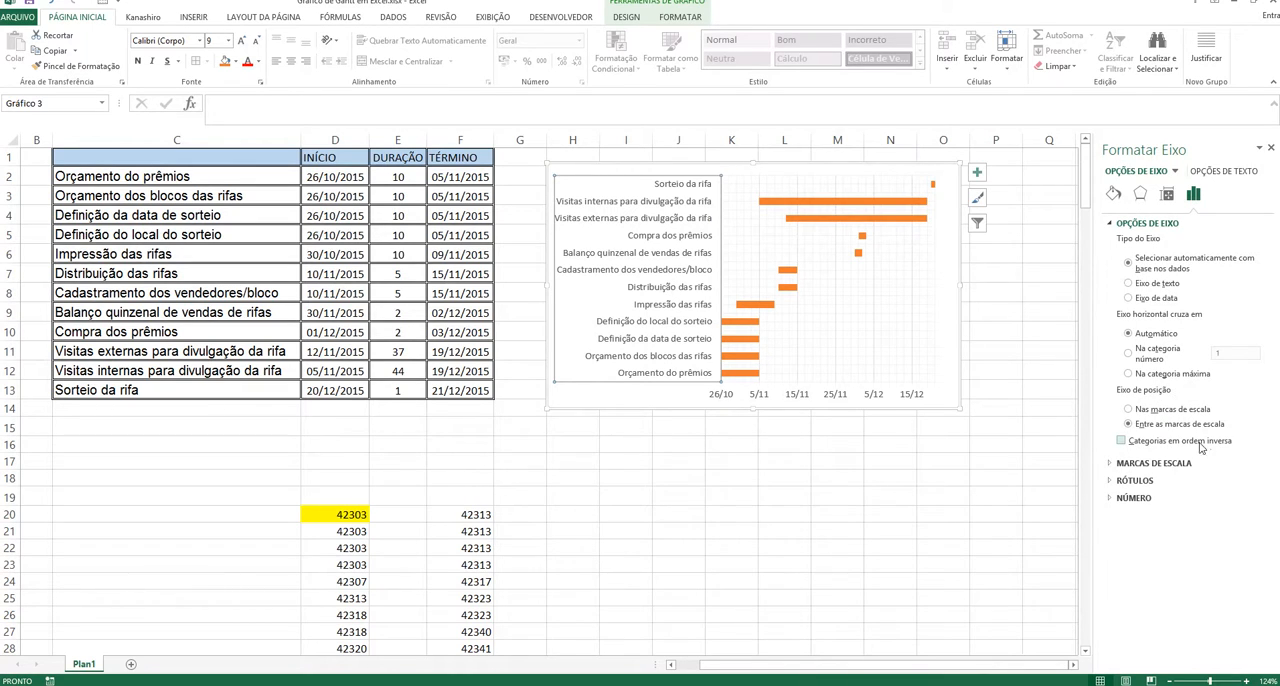
{"action": "left_click", "coordinate": [1123, 441]}
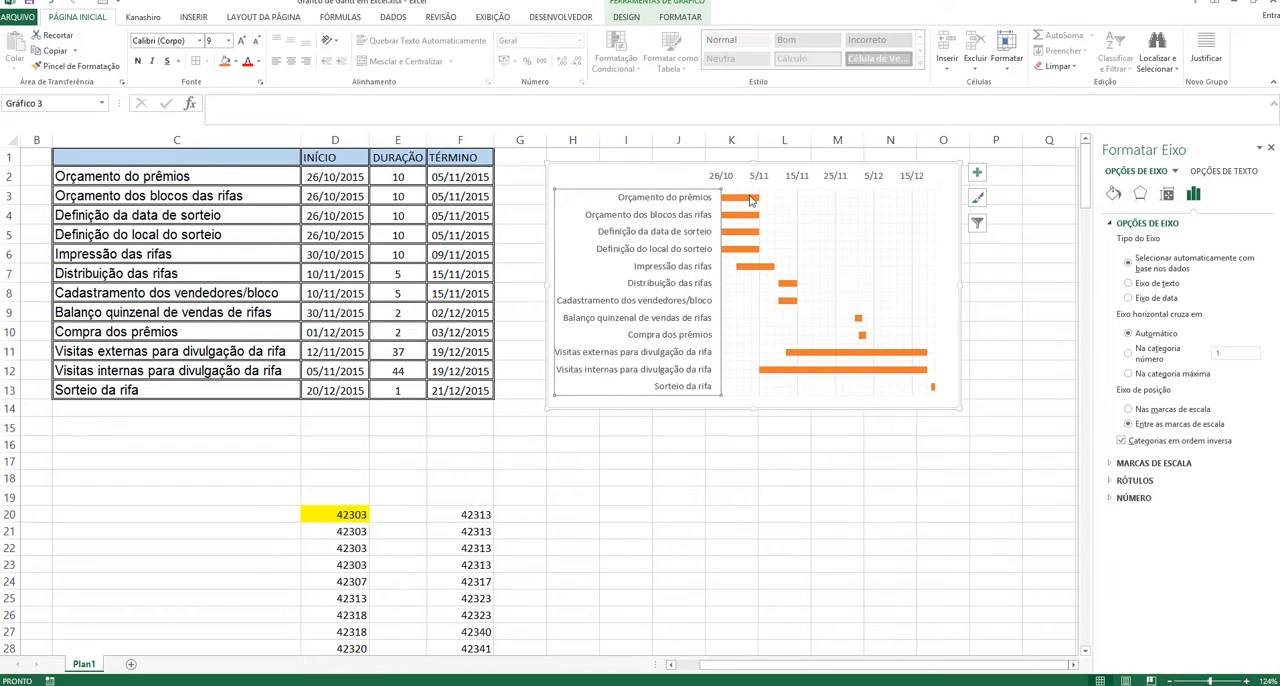
{"action": "mouse_move", "coordinate": [755, 201]}
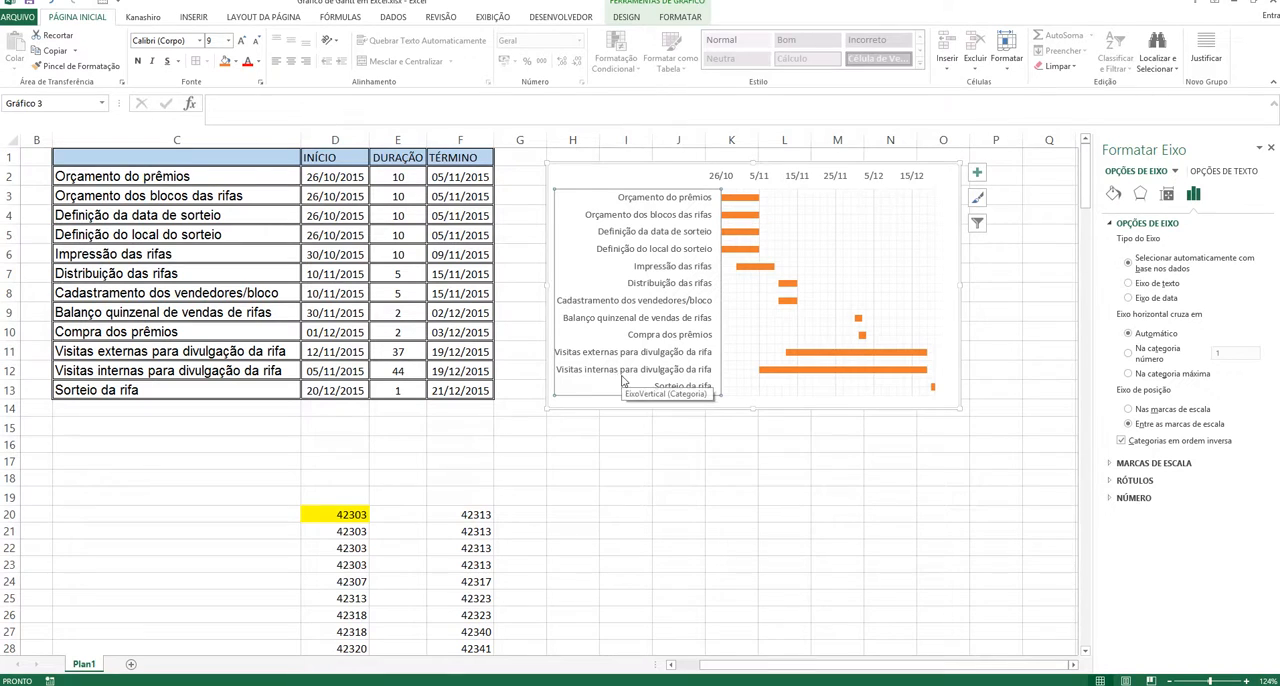
{"action": "left_click", "coordinate": [662, 484]}
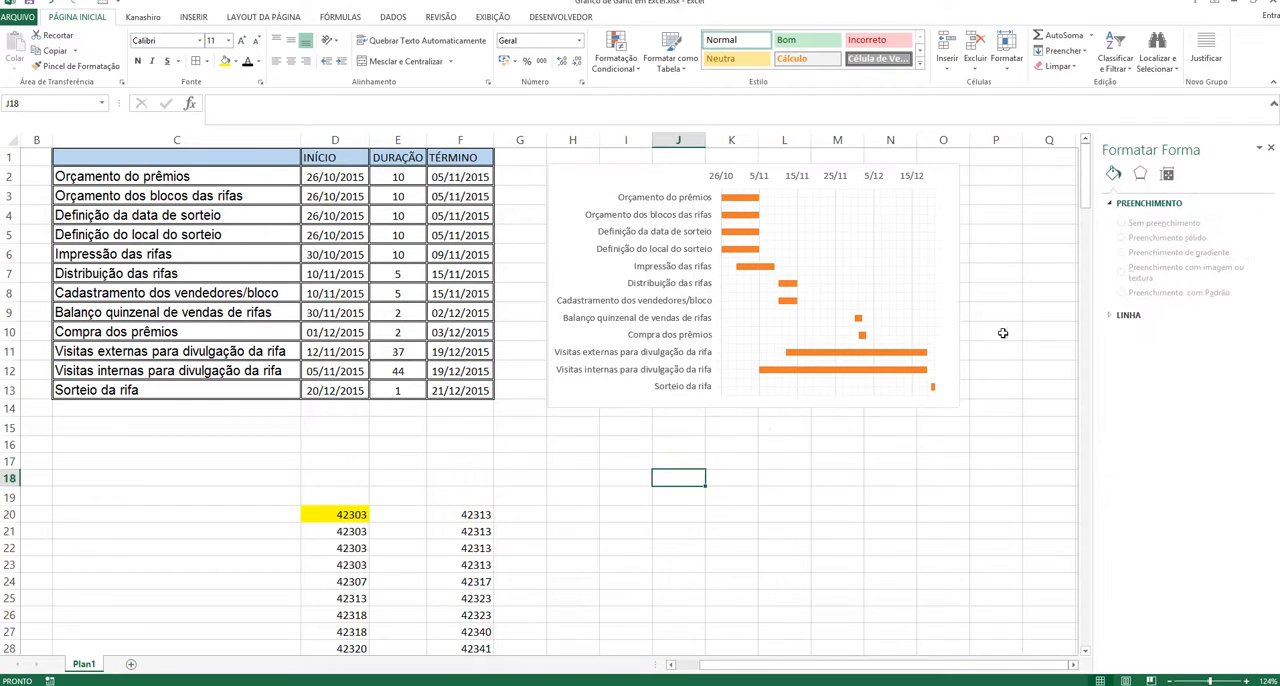
Step: Enlarge the Gantt chart slightly from its upper-right corner
{"action": "left_click", "coordinate": [1012, 277]}
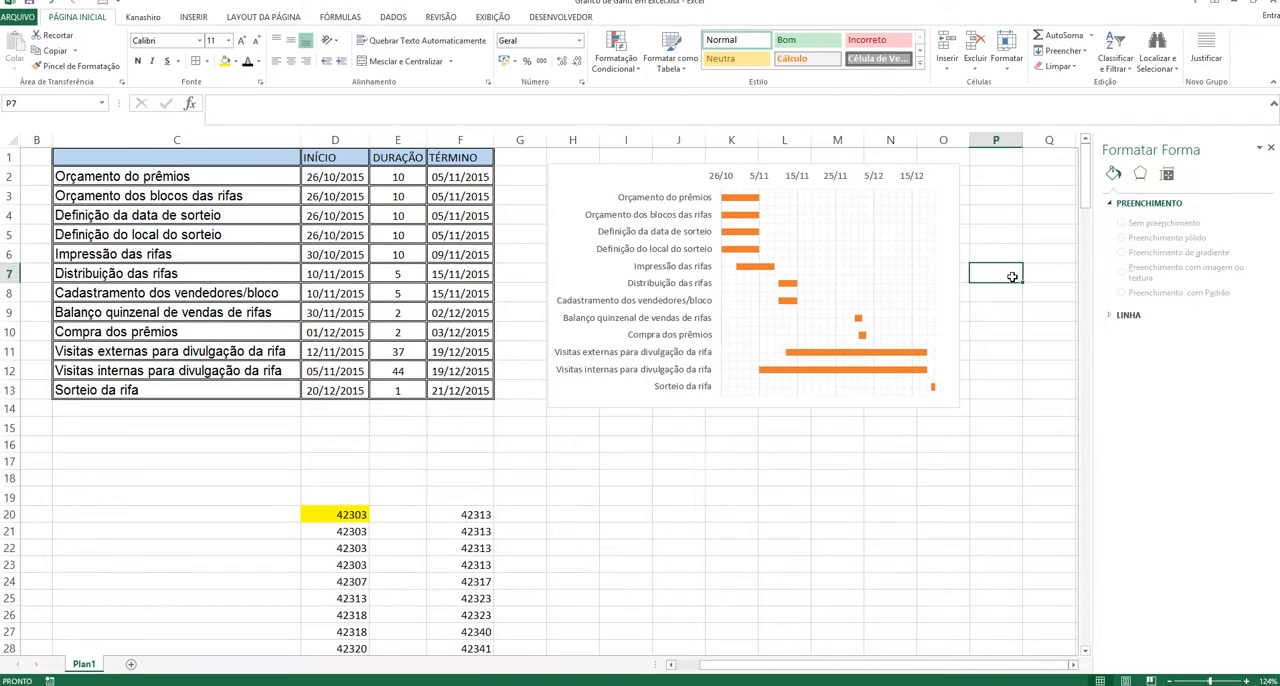
{"action": "left_click", "coordinate": [956, 172]}
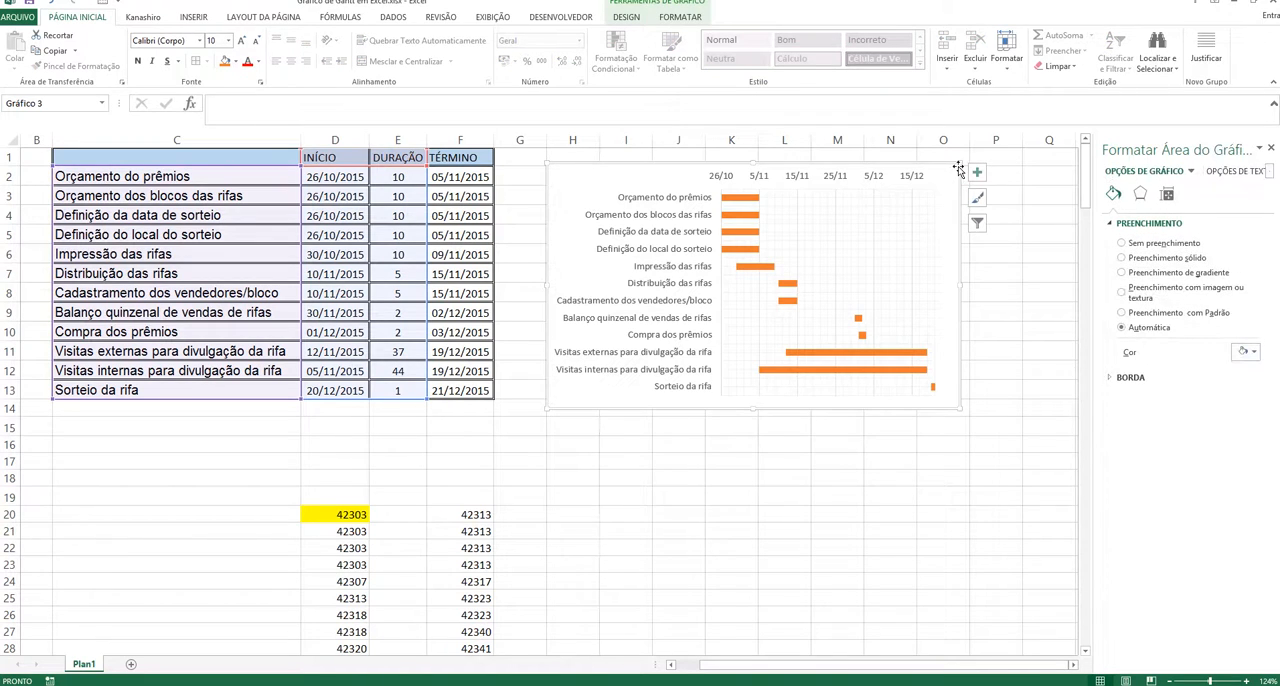
{"action": "left_click_drag", "start_coordinate": [958, 168], "coordinate": [968, 160]}
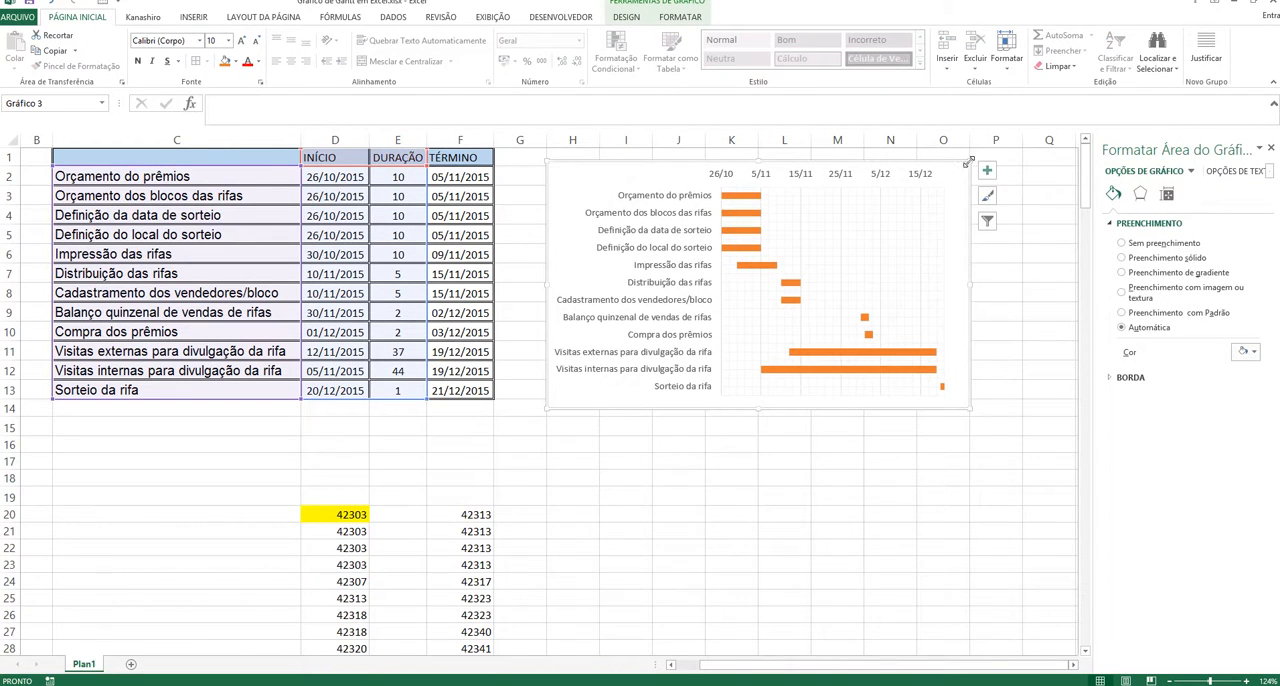
{"action": "left_click", "coordinate": [603, 498]}
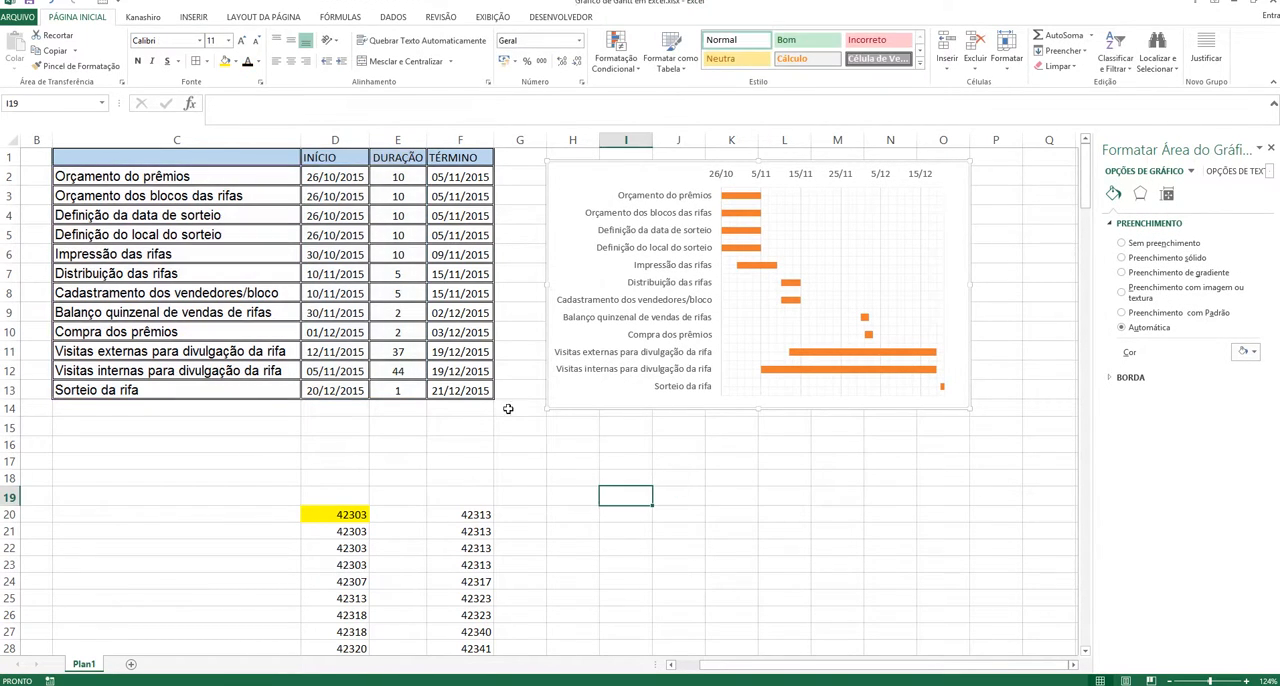
Step: Set the DURAÇÃO of Orçamento do prêmios in E2 to 2
{"action": "left_click", "coordinate": [405, 182]}
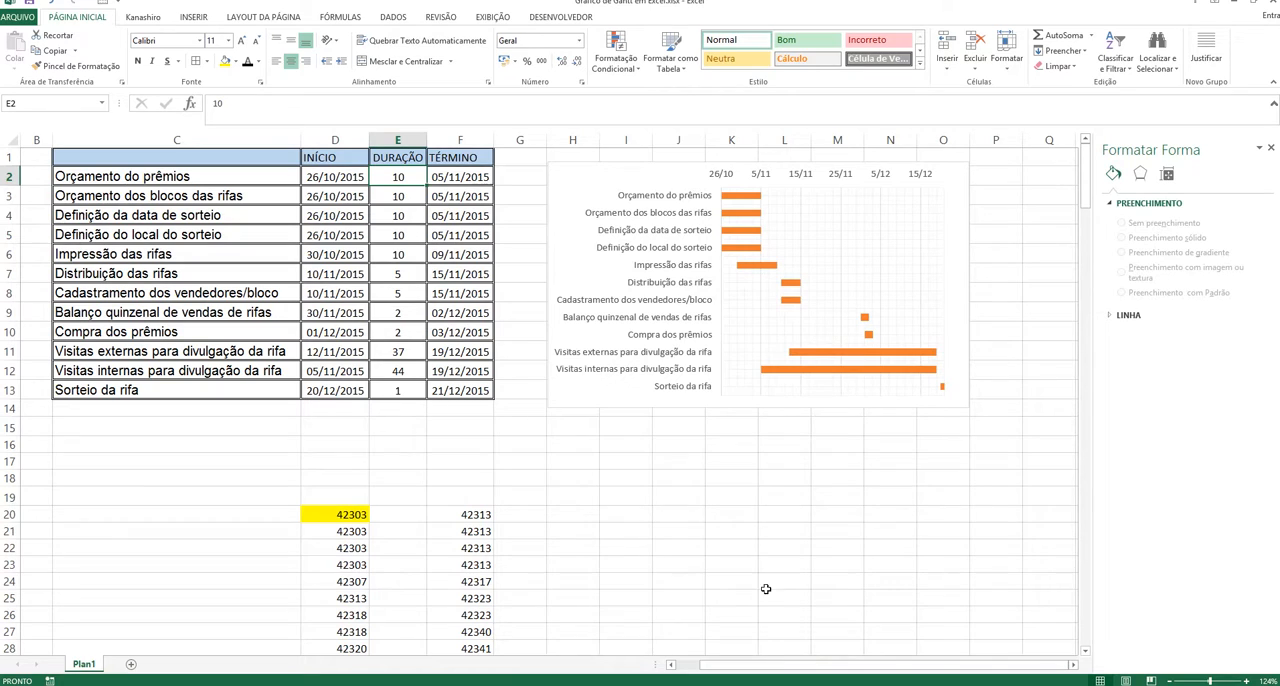
{"action": "left_click", "coordinate": [735, 588]}
{"action": "left_click", "coordinate": [407, 183]}
{"action": "type", "text": "2"}
{"action": "key", "text": "Return"}
{"action": "key", "text": "shift+Down"}
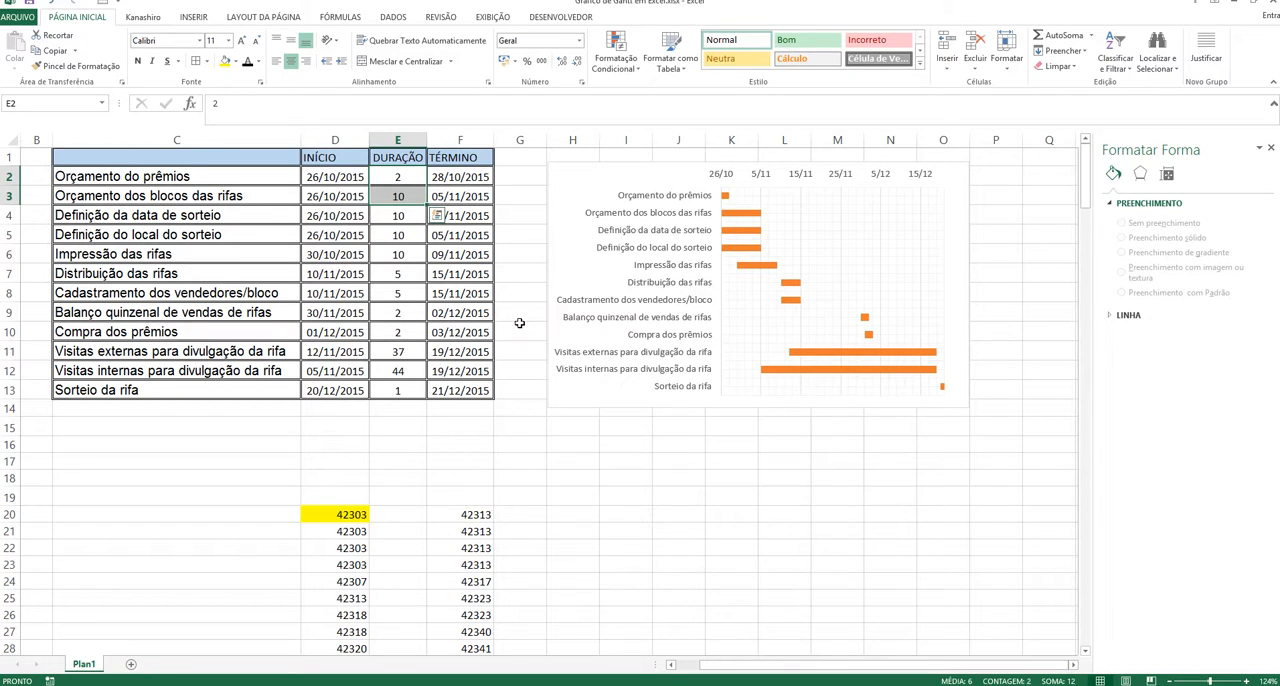
{"action": "type", "text": "2"}
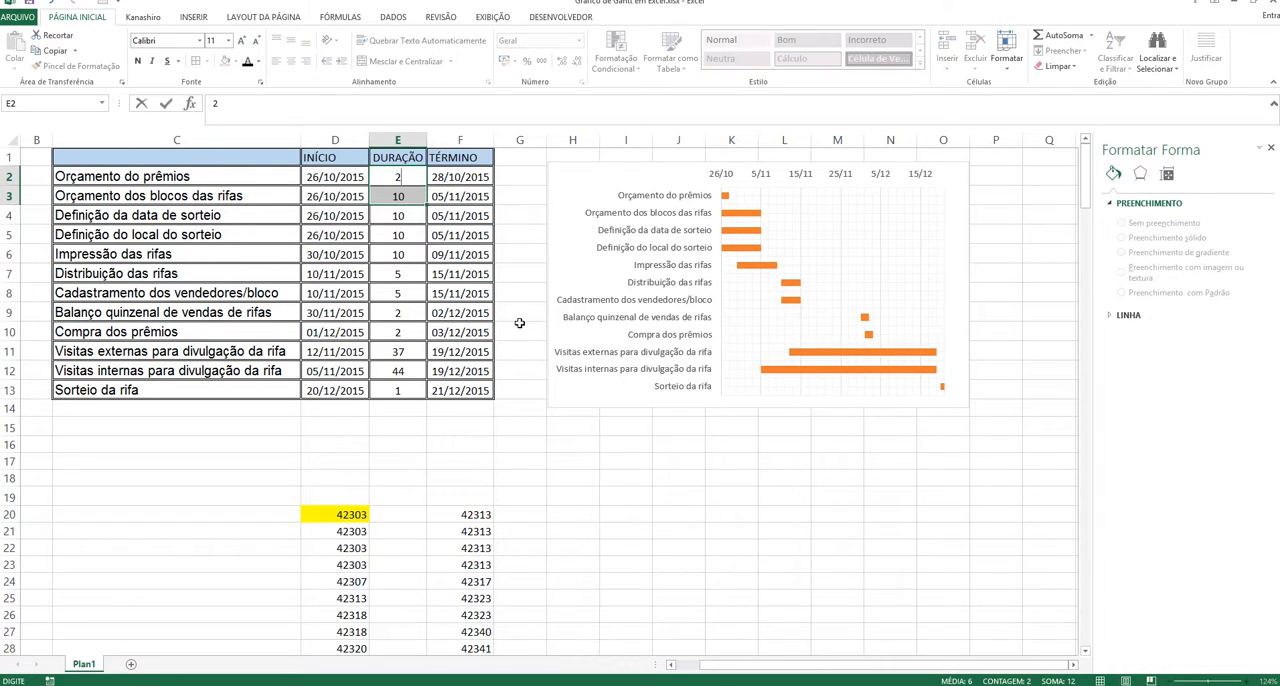
{"action": "key", "text": "Escape"}
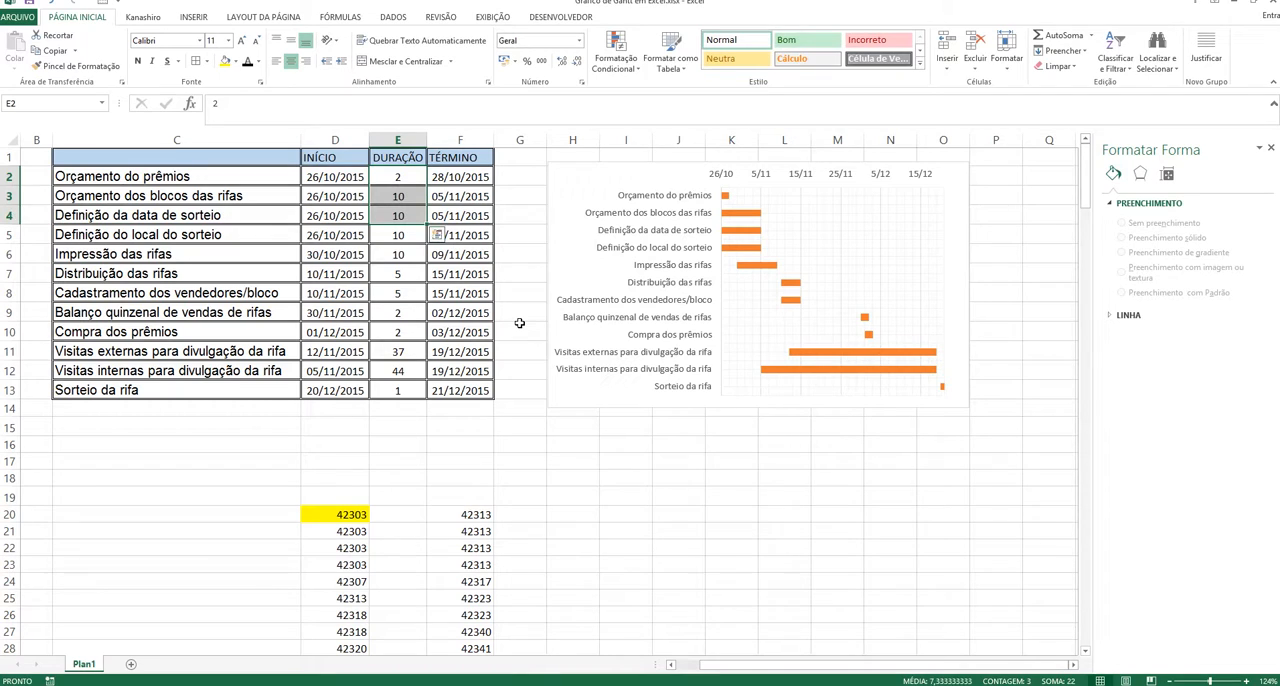
{"action": "type", "text": "2"}
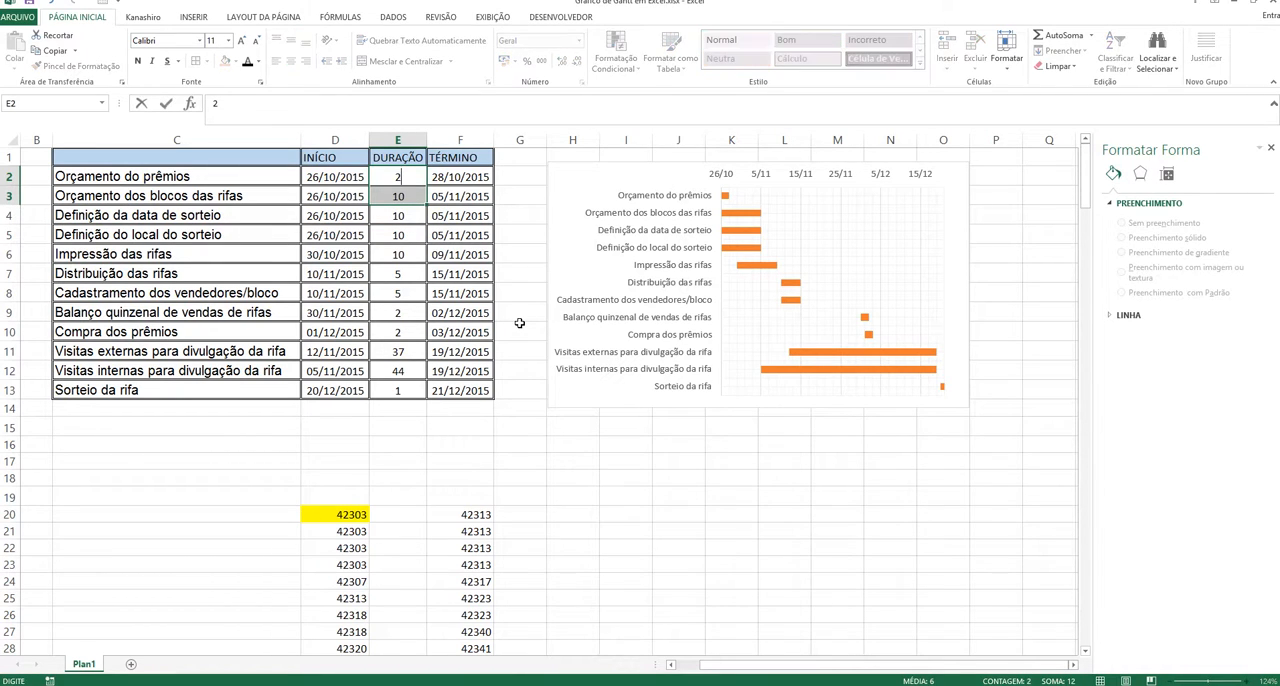
{"action": "key", "text": "Return"}
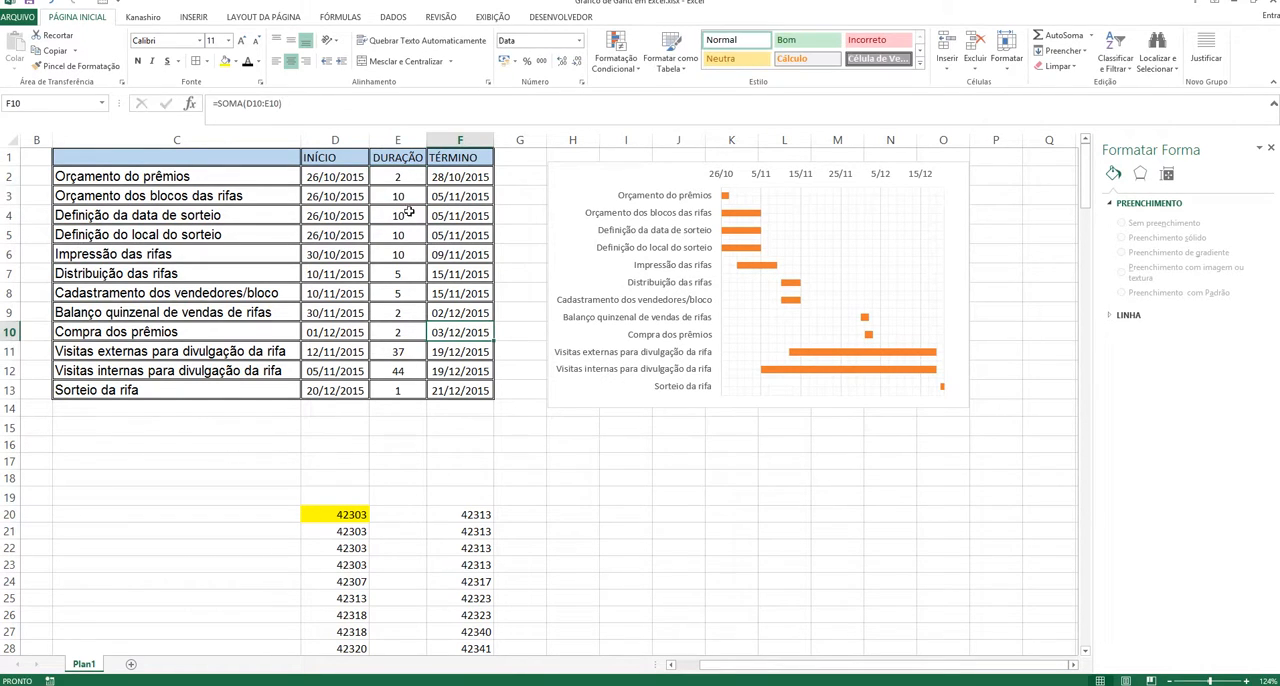
Step: Set the DURAÇÃO of Orçamento dos blocos das rifas in E3 to 2
{"action": "left_click", "coordinate": [400, 197]}
{"action": "type", "text": "2"}
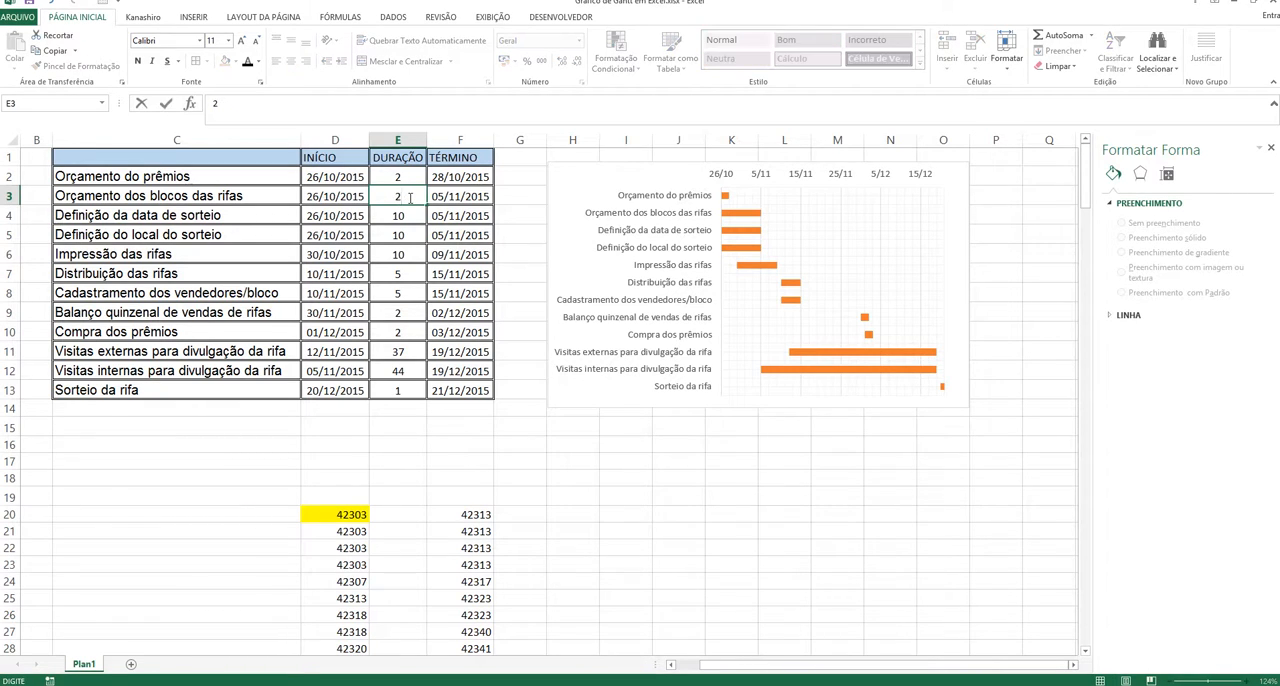
{"action": "key", "text": "Return"}
{"action": "left_click", "coordinate": [409, 198]}
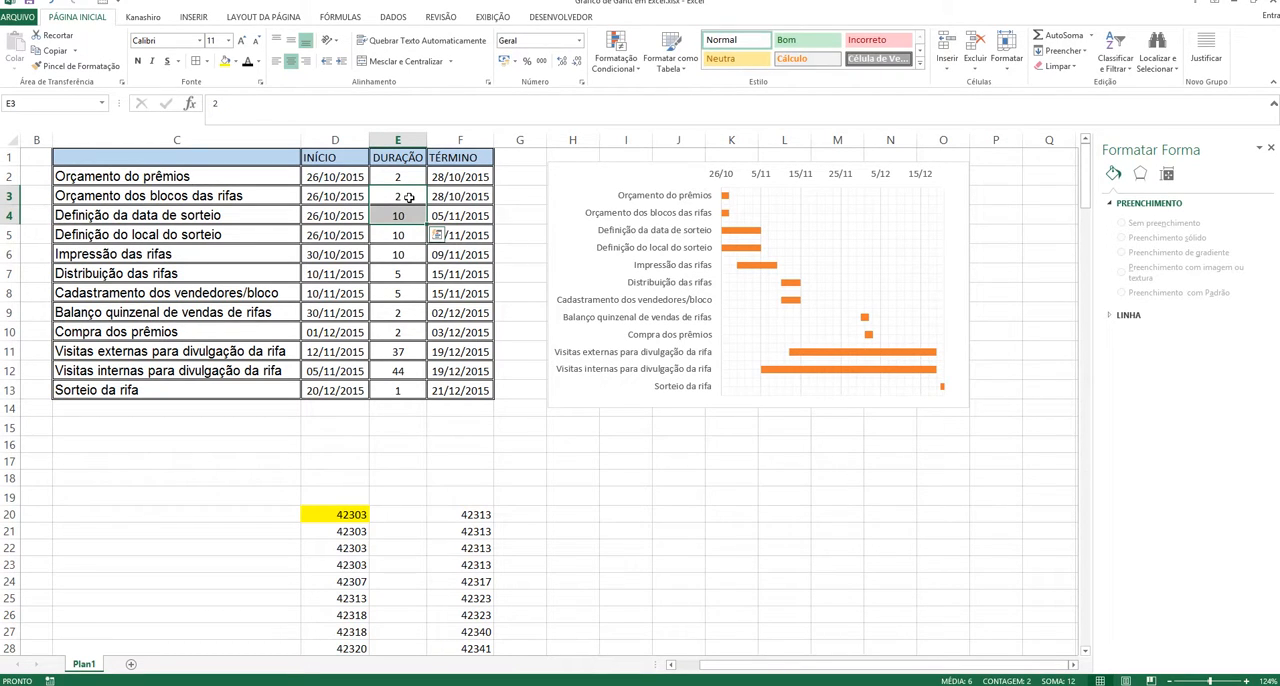
{"action": "key", "text": "shift+Down"}
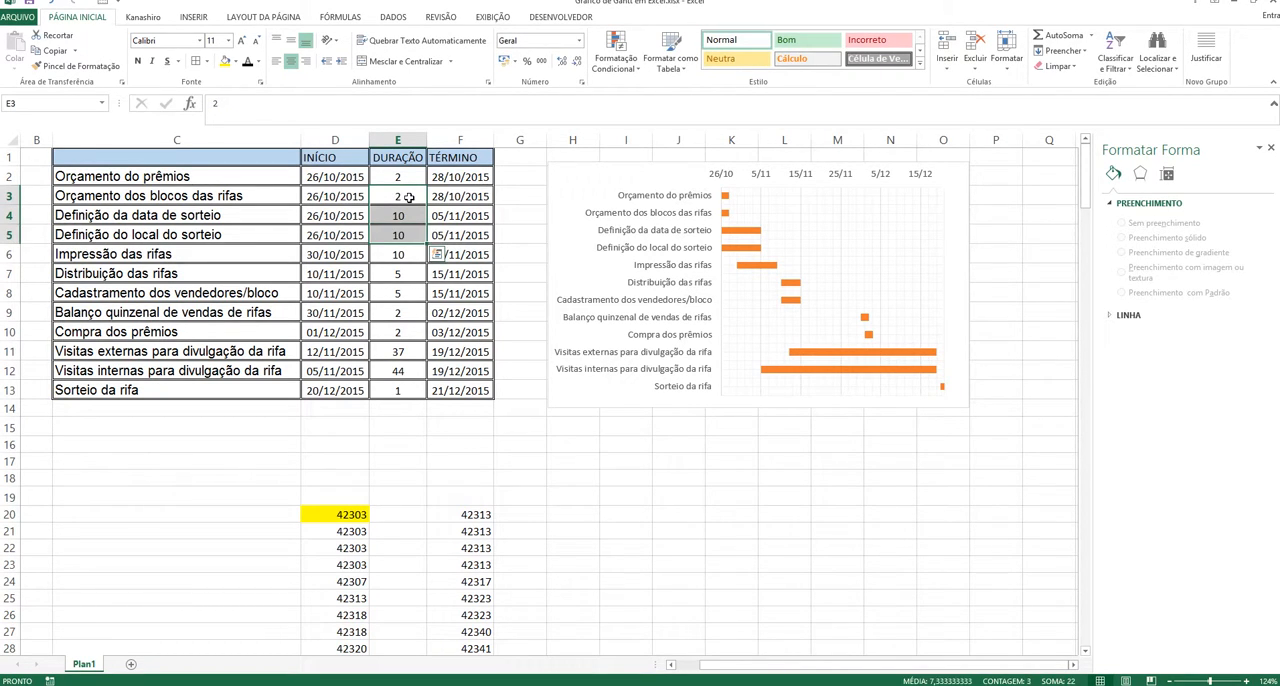
{"action": "key", "text": "shift+Up"}
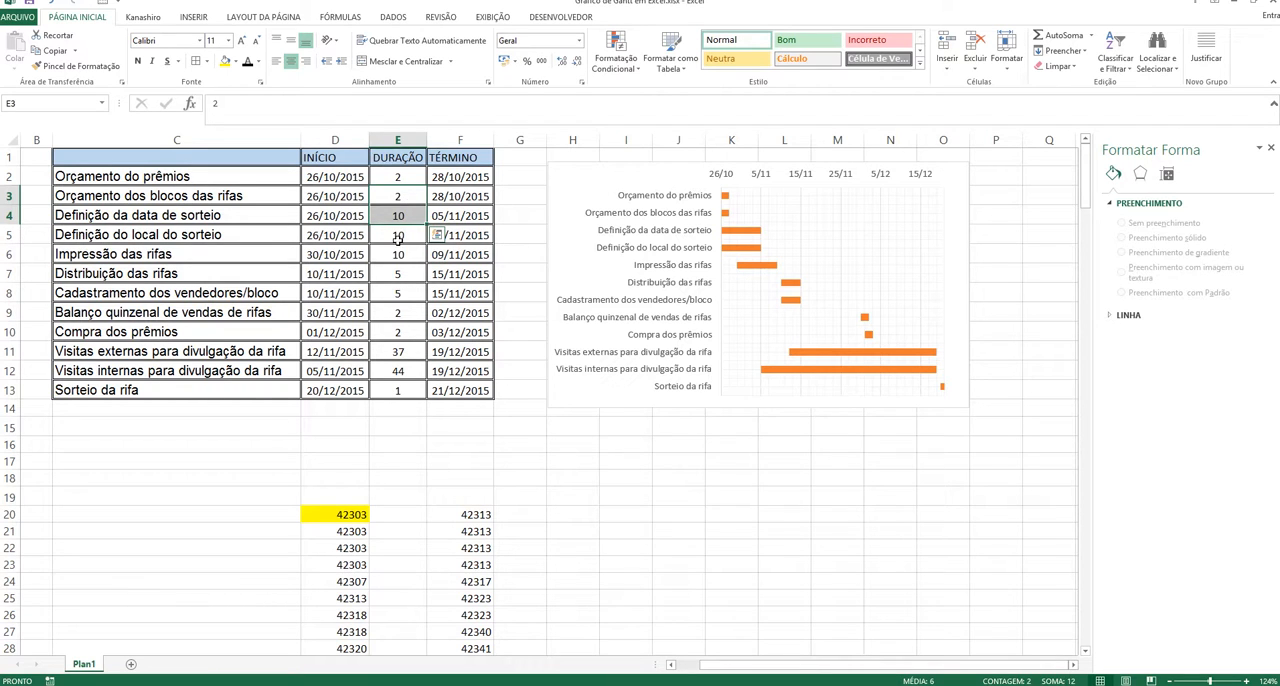
Step: Set the DURAÇÃO of Impressão das rifas in E6 to 15 and check its bar in the Gantt chart
{"action": "left_click", "coordinate": [417, 247]}
{"action": "type", "text": "15"}
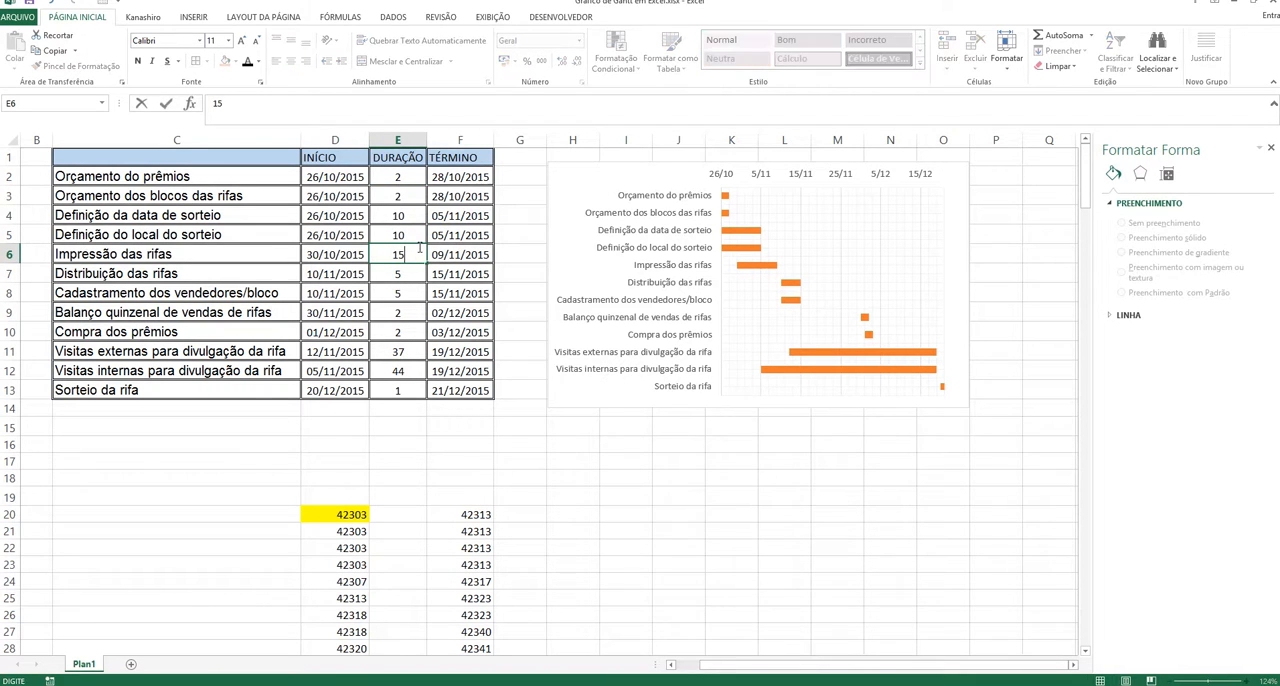
{"action": "key", "text": "shift+Down"}
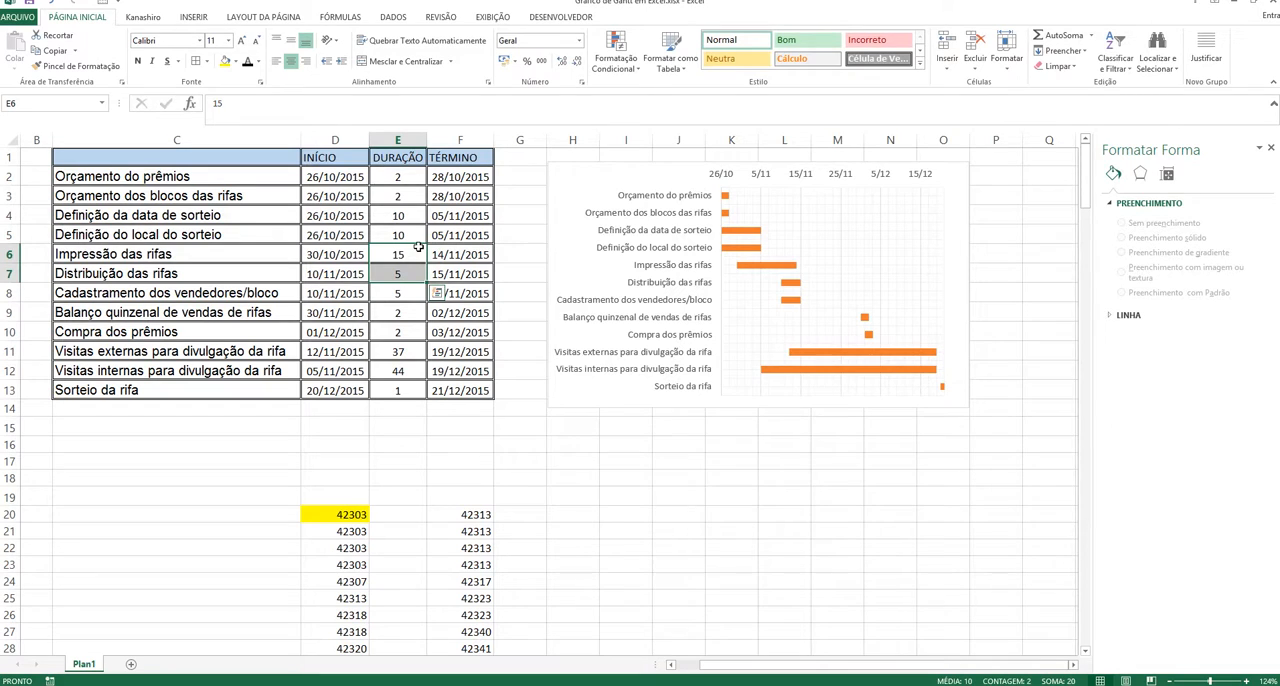
{"action": "left_click", "coordinate": [760, 247]}
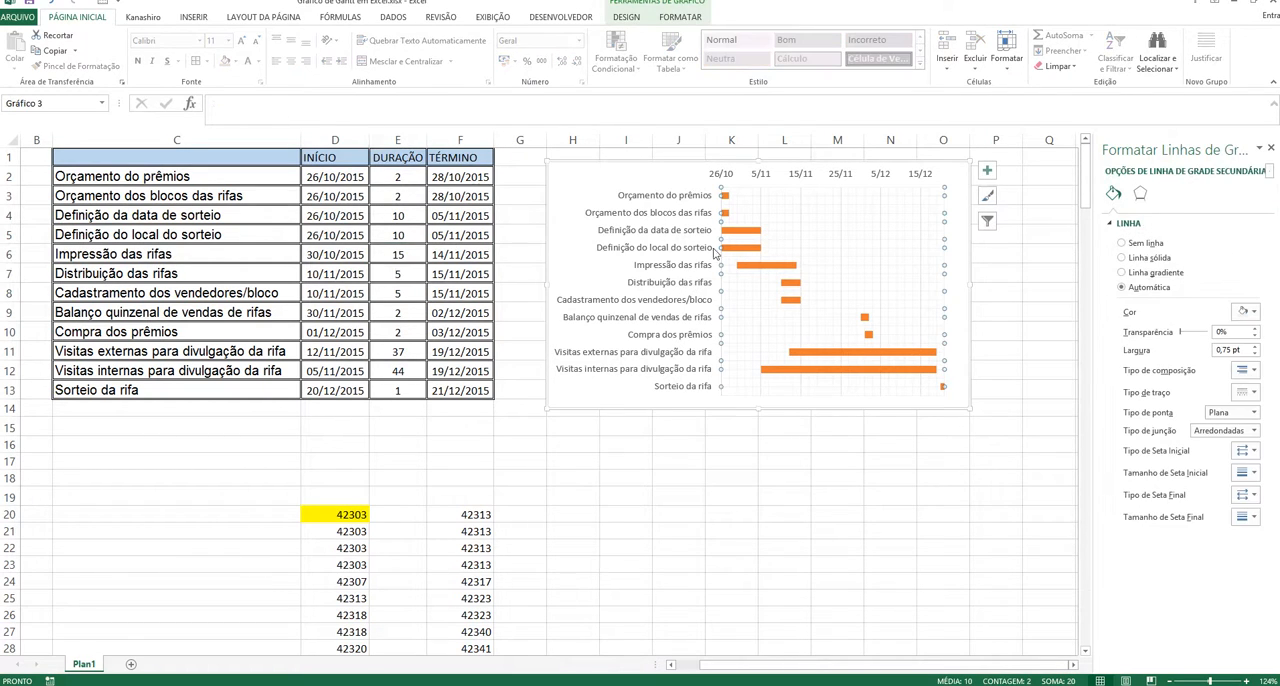
{"action": "left_click", "coordinate": [671, 500]}
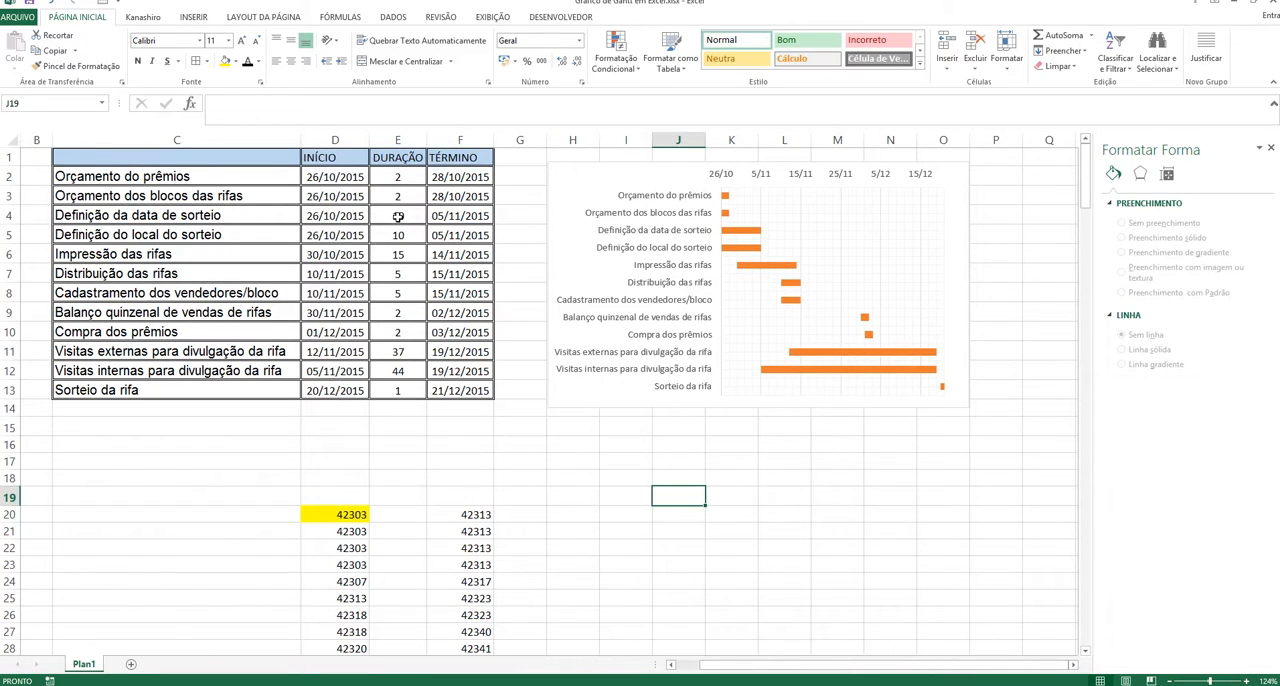
Step: Set the DURAÇÃO of Definição da data de sorteio in E4 and Definição do local do sorteio in E5 to 2
{"action": "left_click", "coordinate": [398, 217]}
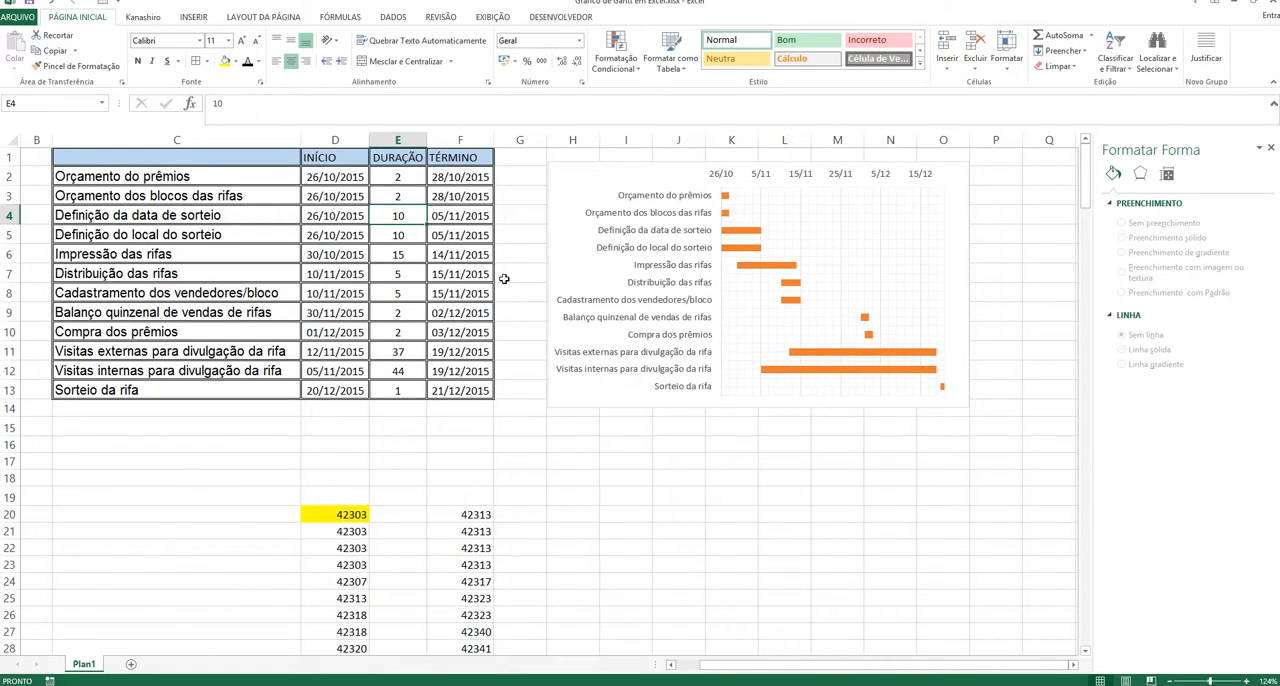
{"action": "type", "text": "2"}
{"action": "left_click", "coordinate": [594, 481]}
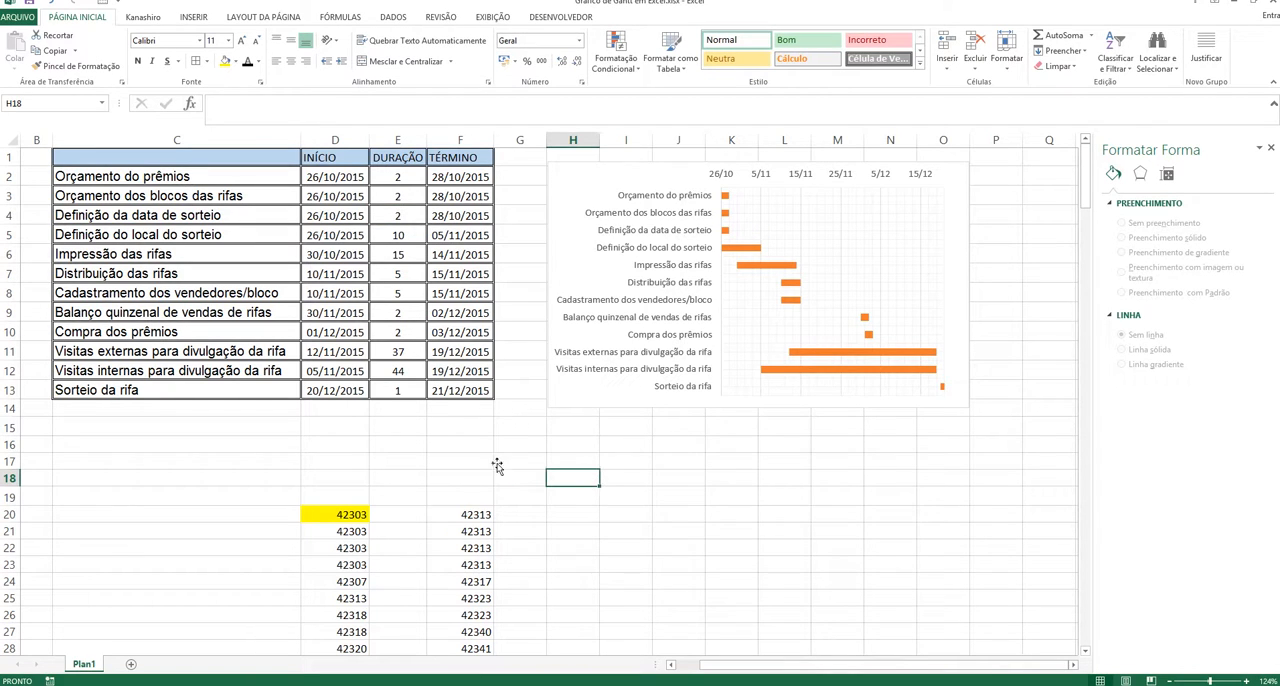
{"action": "left_click", "coordinate": [410, 234]}
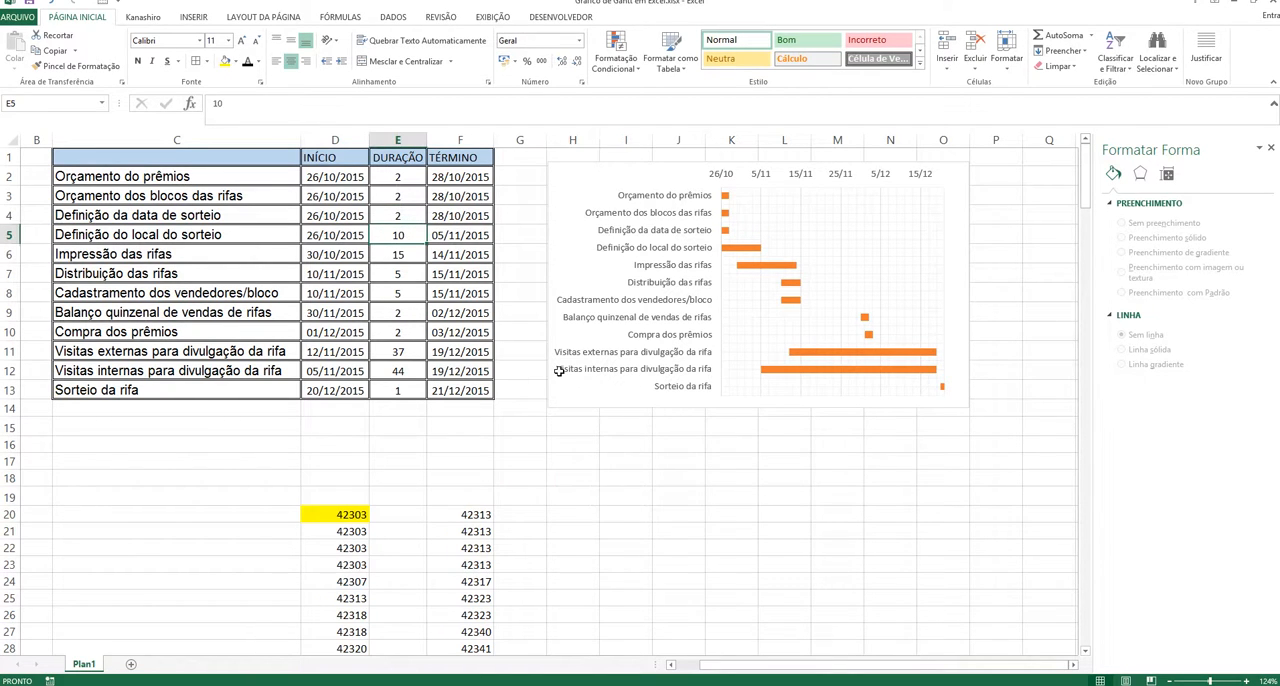
{"action": "type", "text": "2"}
{"action": "left_click", "coordinate": [594, 448]}
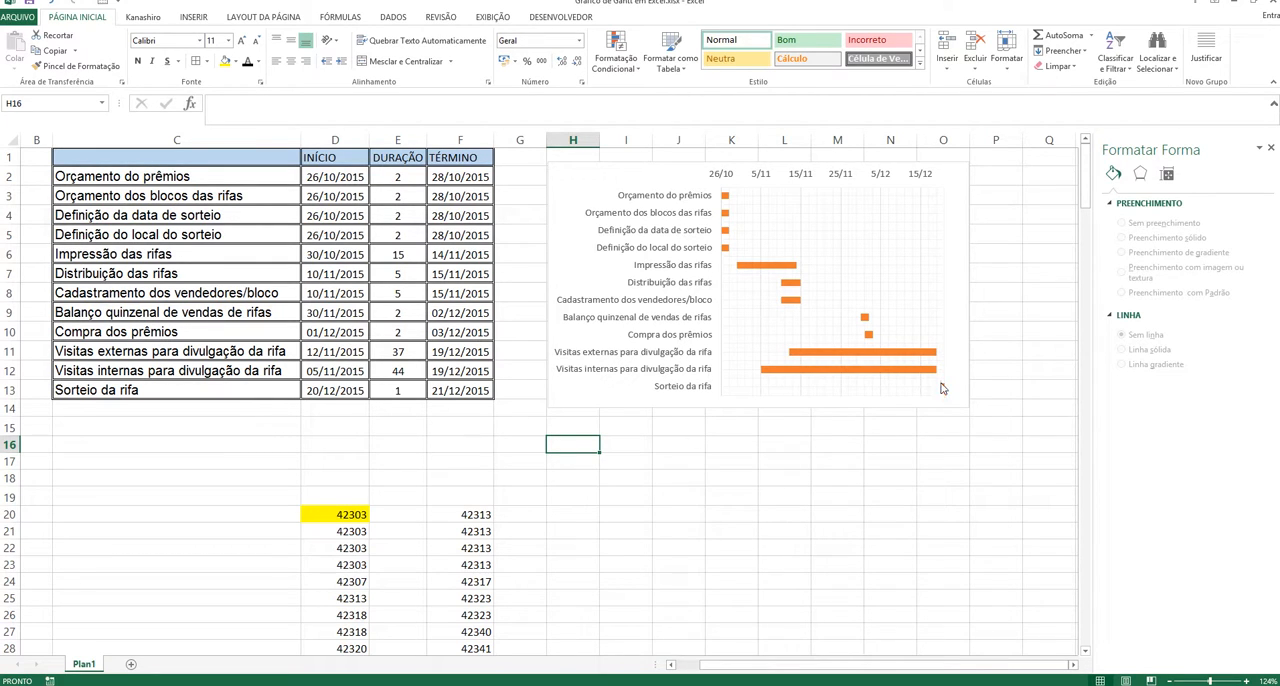
Step: Clear the helper date numbers below the task table and fill that block of cells from C18 with white
{"action": "mouse_move", "coordinate": [945, 394]}
{"action": "mouse_move", "coordinate": [831, 383]}
{"action": "left_click_drag", "start_coordinate": [271, 480], "coordinate": [577, 613]}
{"action": "scroll", "coordinate": [577, 613], "scroll_direction": "up", "scroll_amount": 8}
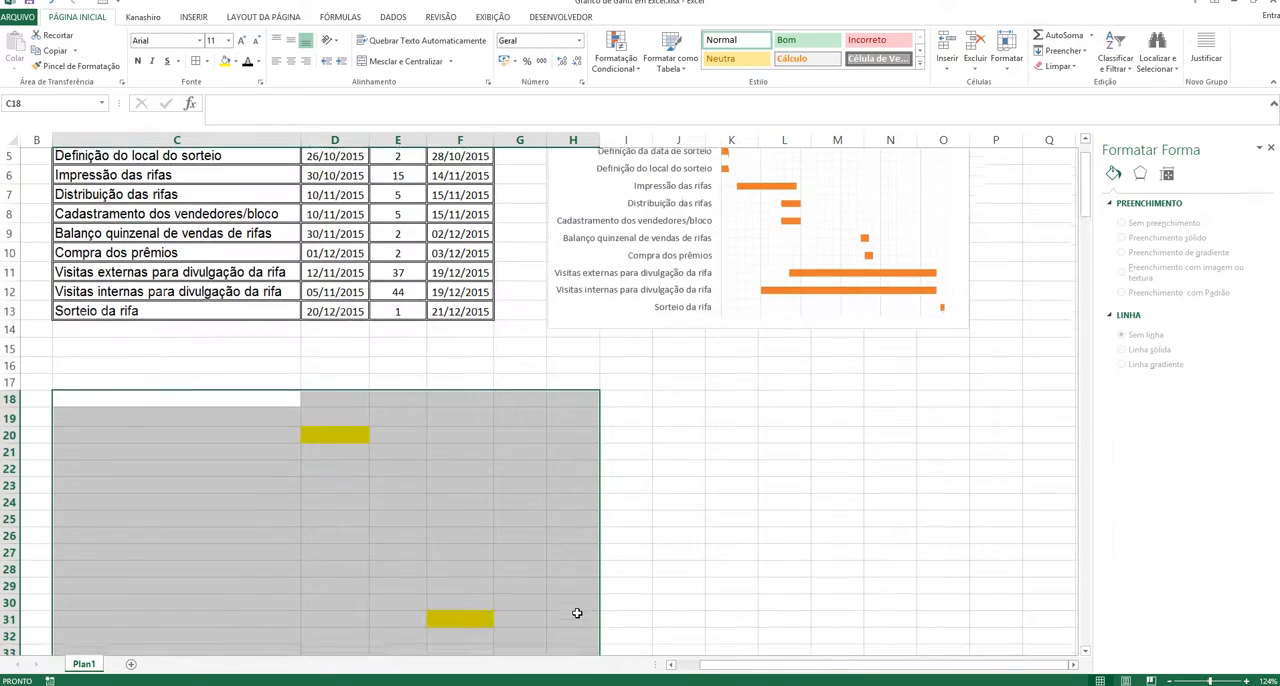
{"action": "left_click", "coordinate": [236, 62]}
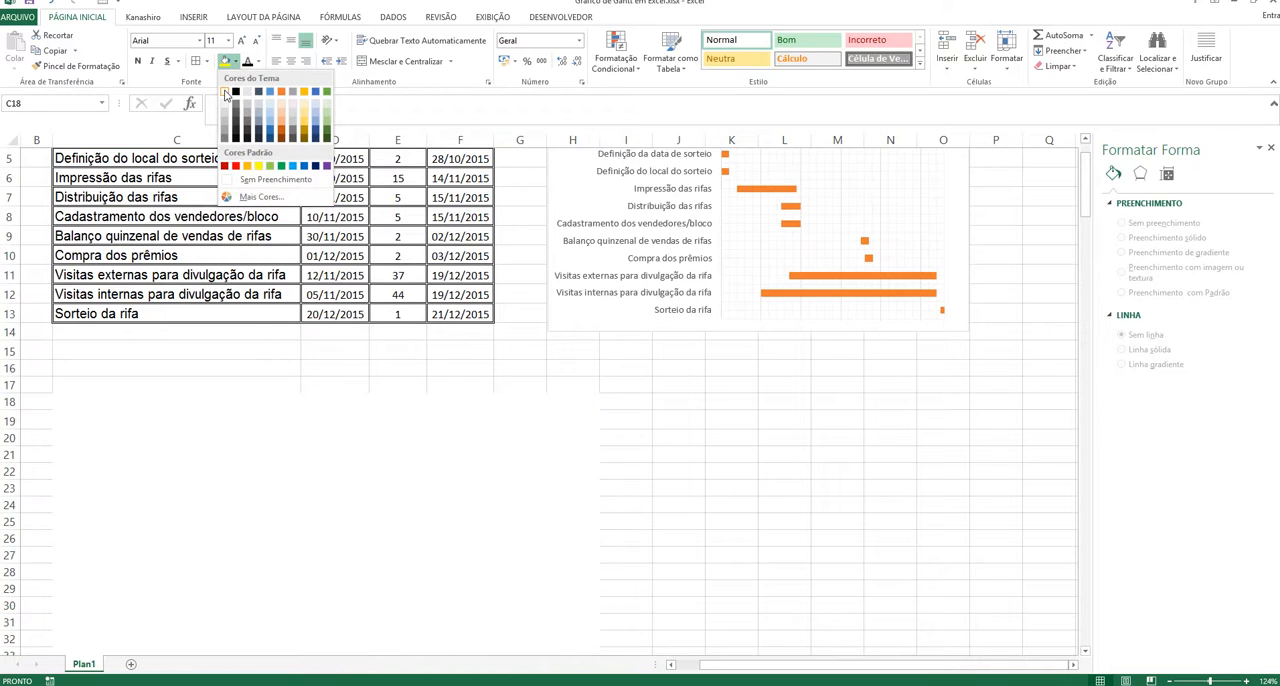
{"action": "left_click", "coordinate": [225, 92]}
{"action": "scroll", "coordinate": [897, 464], "scroll_direction": "up", "scroll_amount": 2}
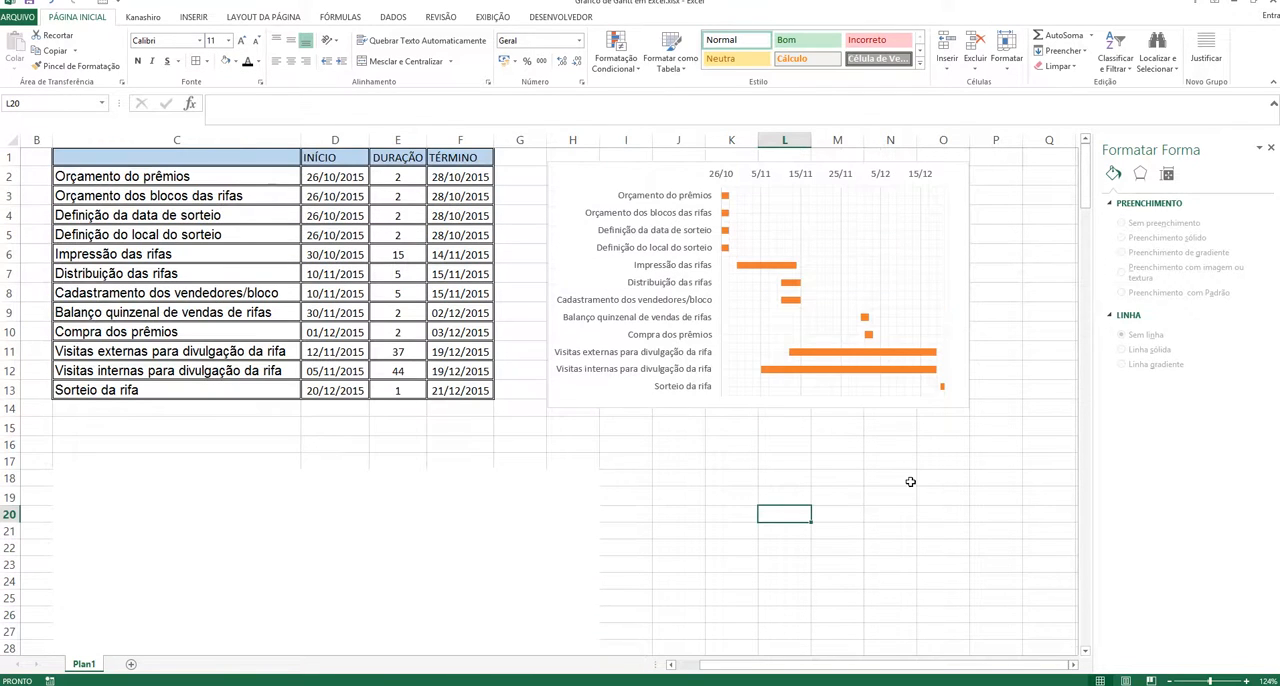
Step: Enlarge the sheet view to 166% and examine how the Impressão das rifas and Distribuição das rifas bars overlap in the Gantt chart
{"action": "left_click", "coordinate": [1216, 681]}
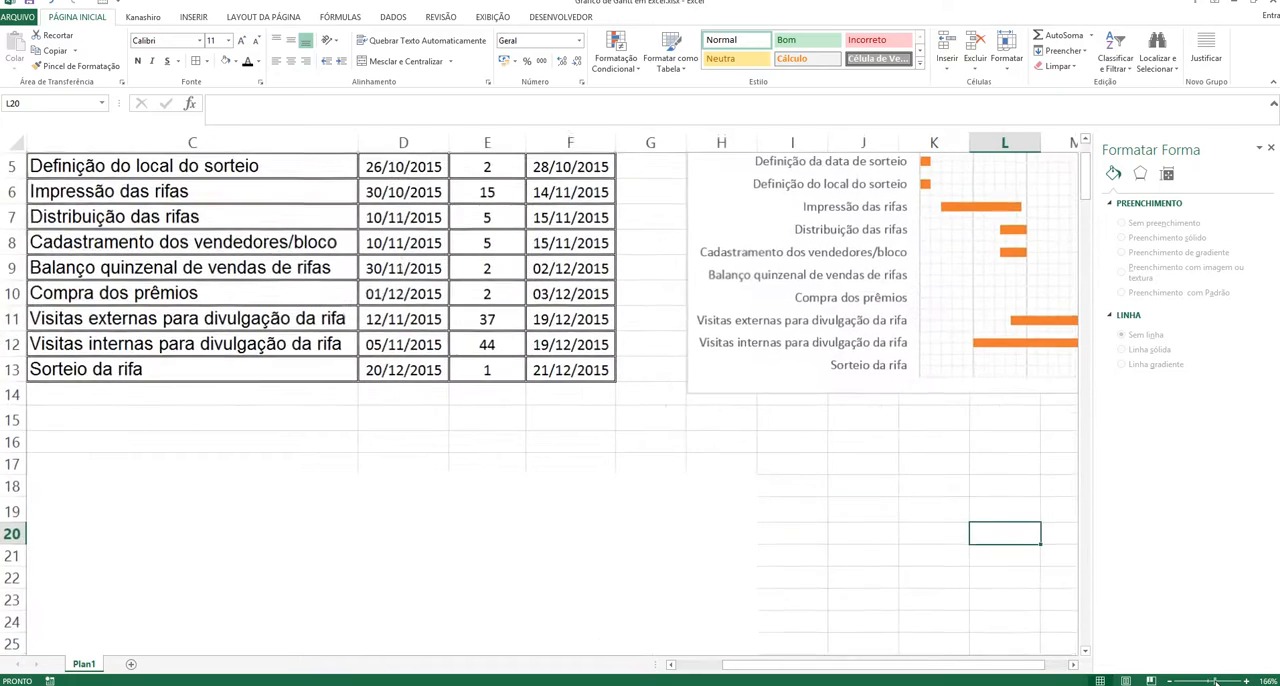
{"action": "left_click_drag", "start_coordinate": [877, 515], "coordinate": [497, 551]}
{"action": "left_click", "coordinate": [967, 490]}
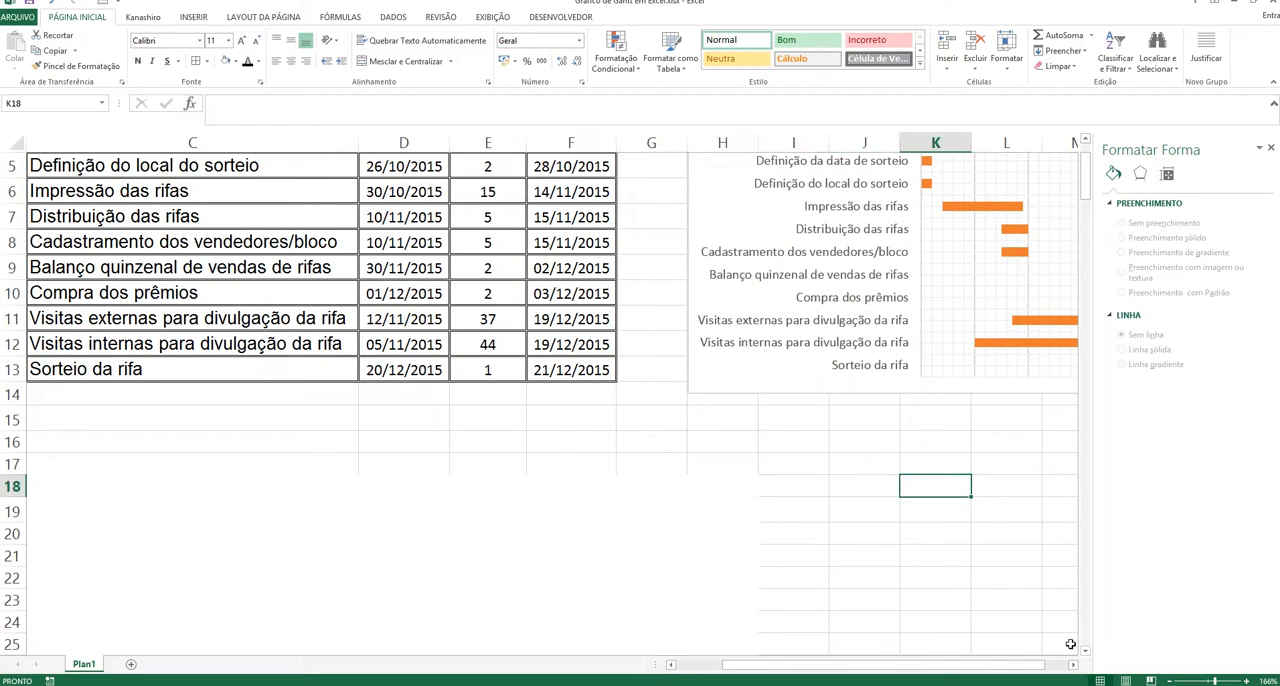
{"action": "left_click", "coordinate": [1073, 664]}
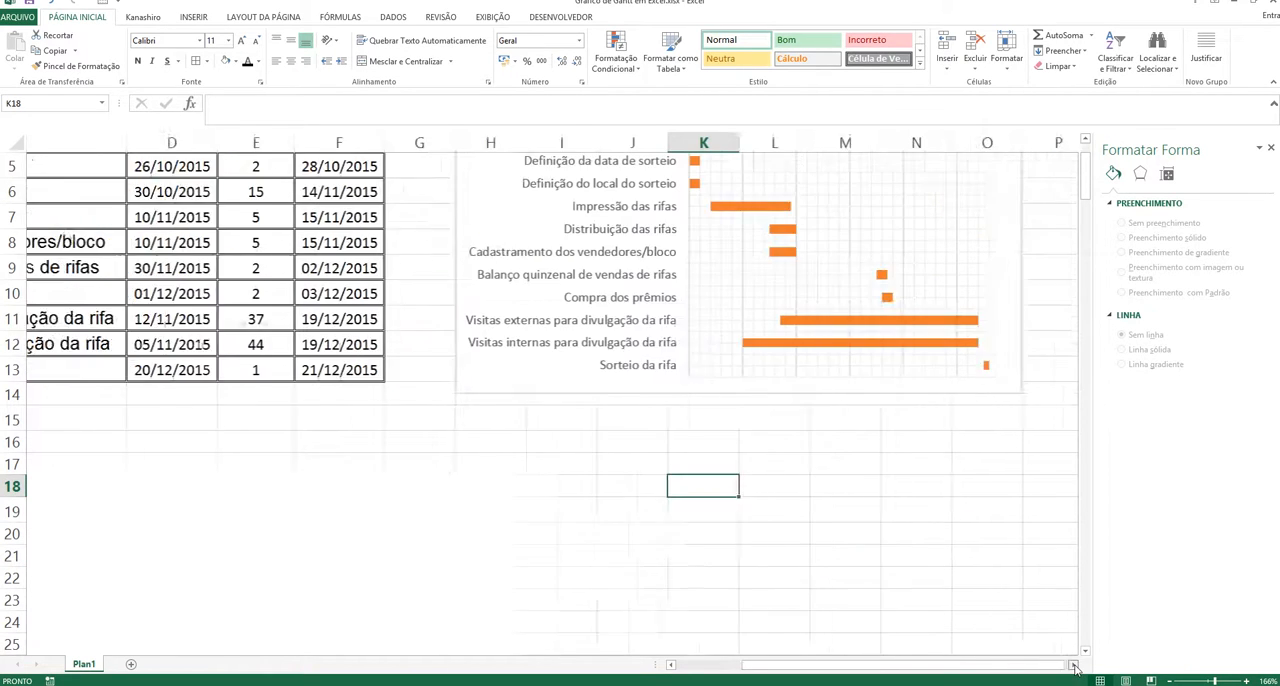
{"action": "left_click", "coordinate": [1085, 141]}
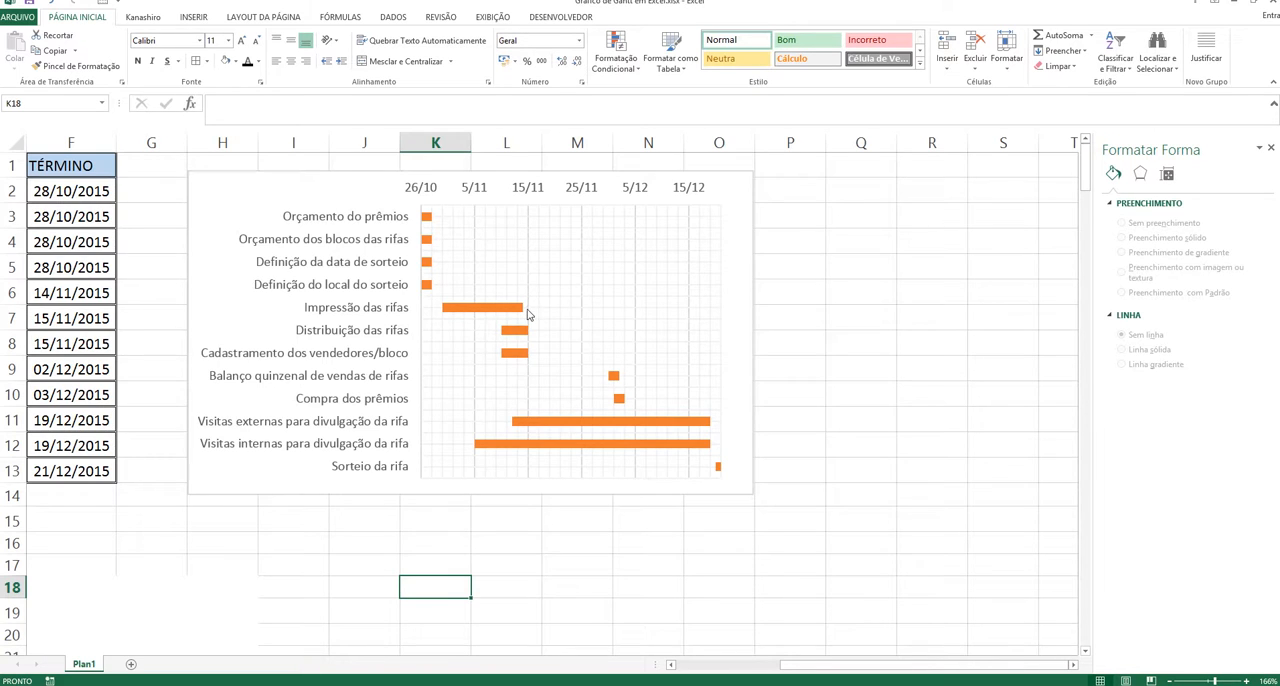
{"action": "left_click", "coordinate": [493, 306]}
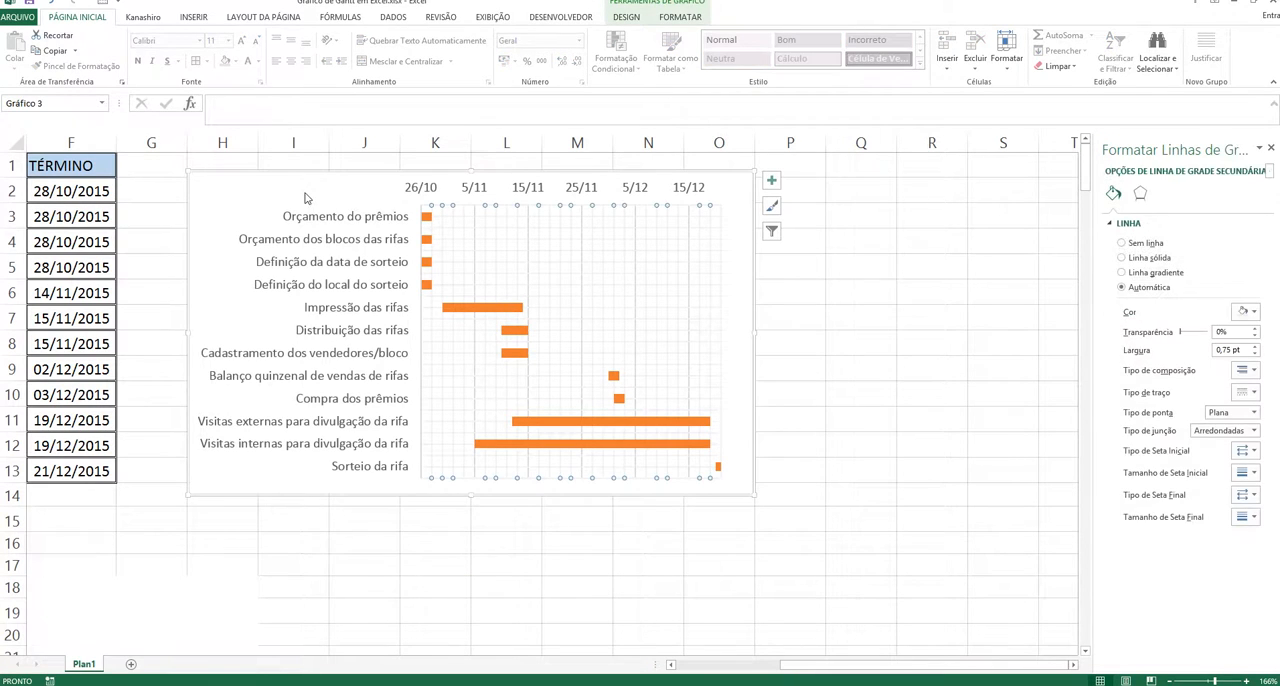
{"action": "left_click", "coordinate": [370, 193]}
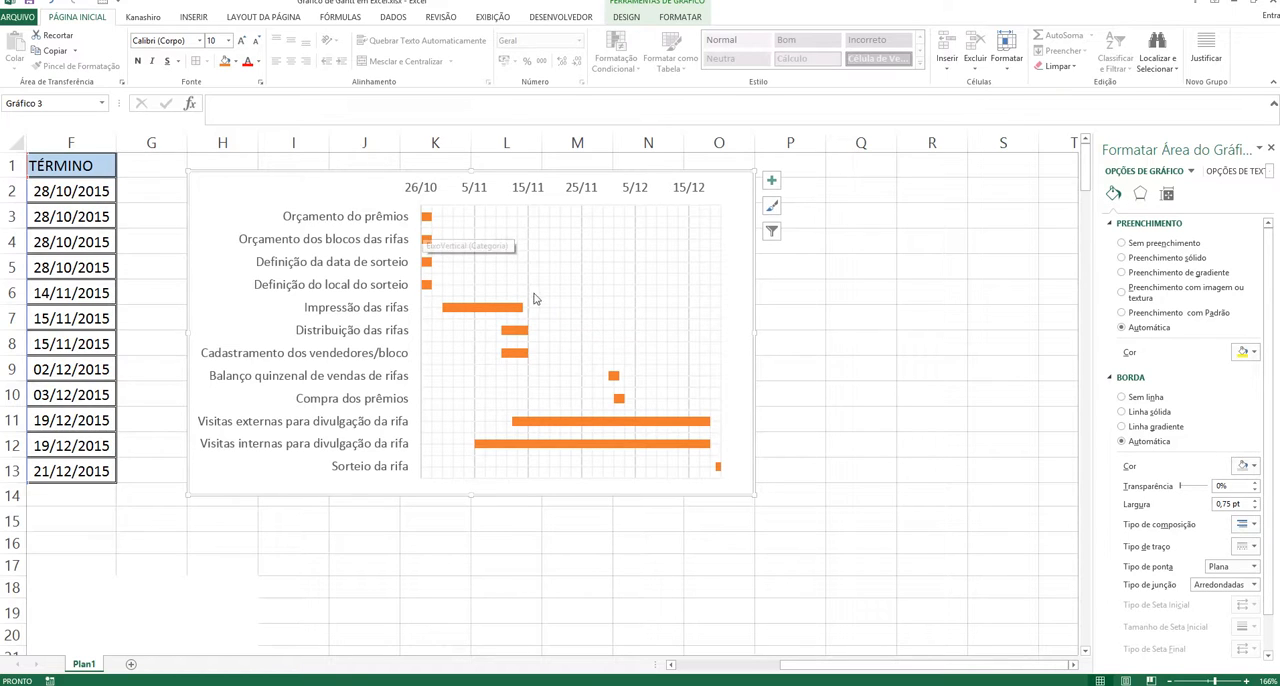
{"action": "mouse_move", "coordinate": [514, 315]}
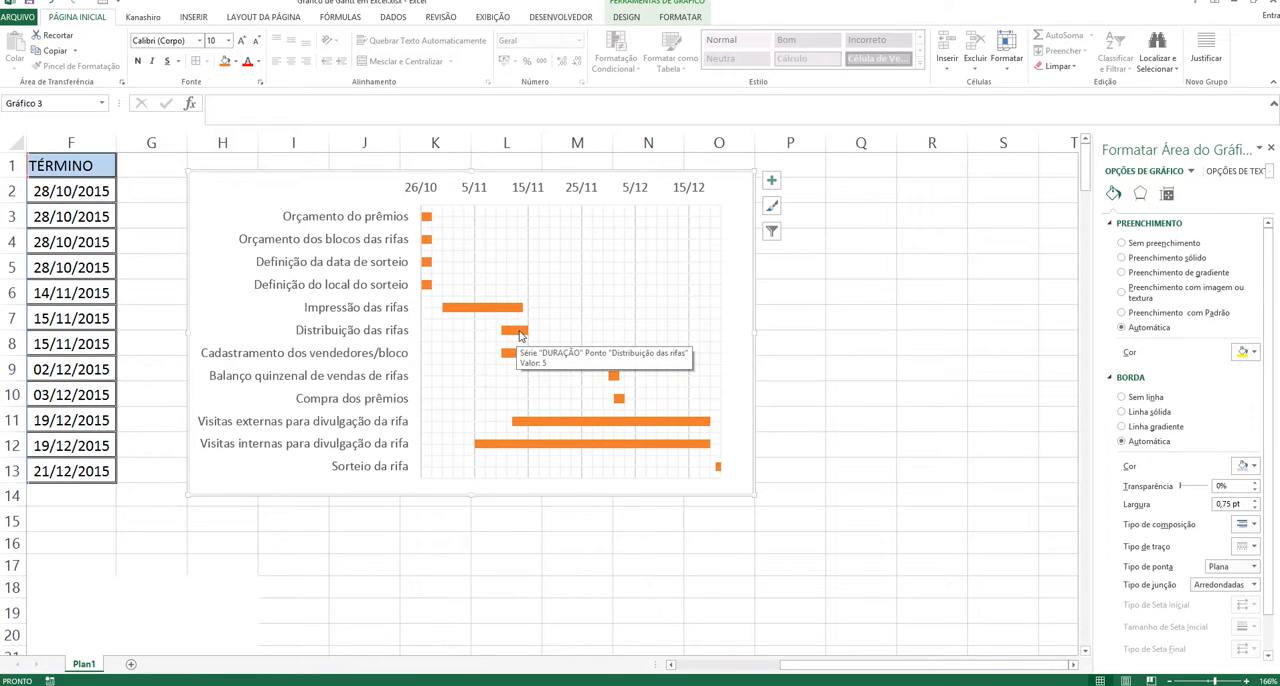
{"action": "left_click", "coordinate": [495, 309]}
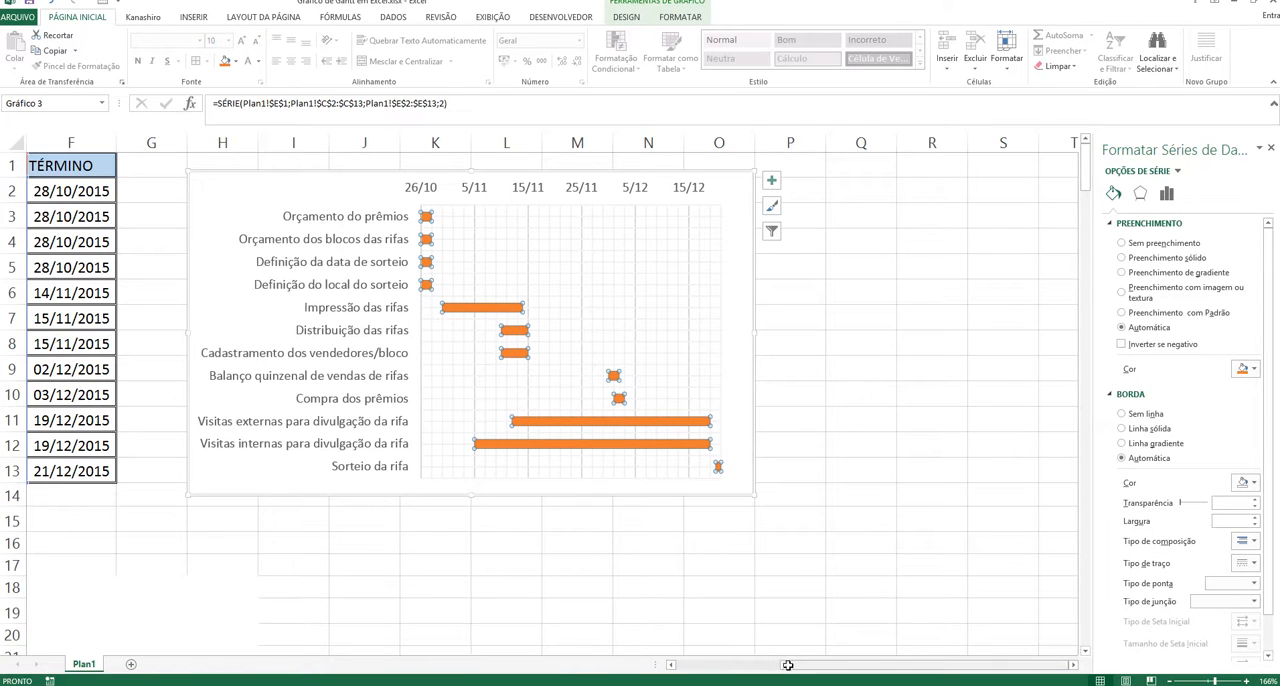
Step: Set the DURAÇÃO of Impressão das rifas in E6 to 10
{"action": "left_click_drag", "start_coordinate": [786, 666], "coordinate": [687, 676]}
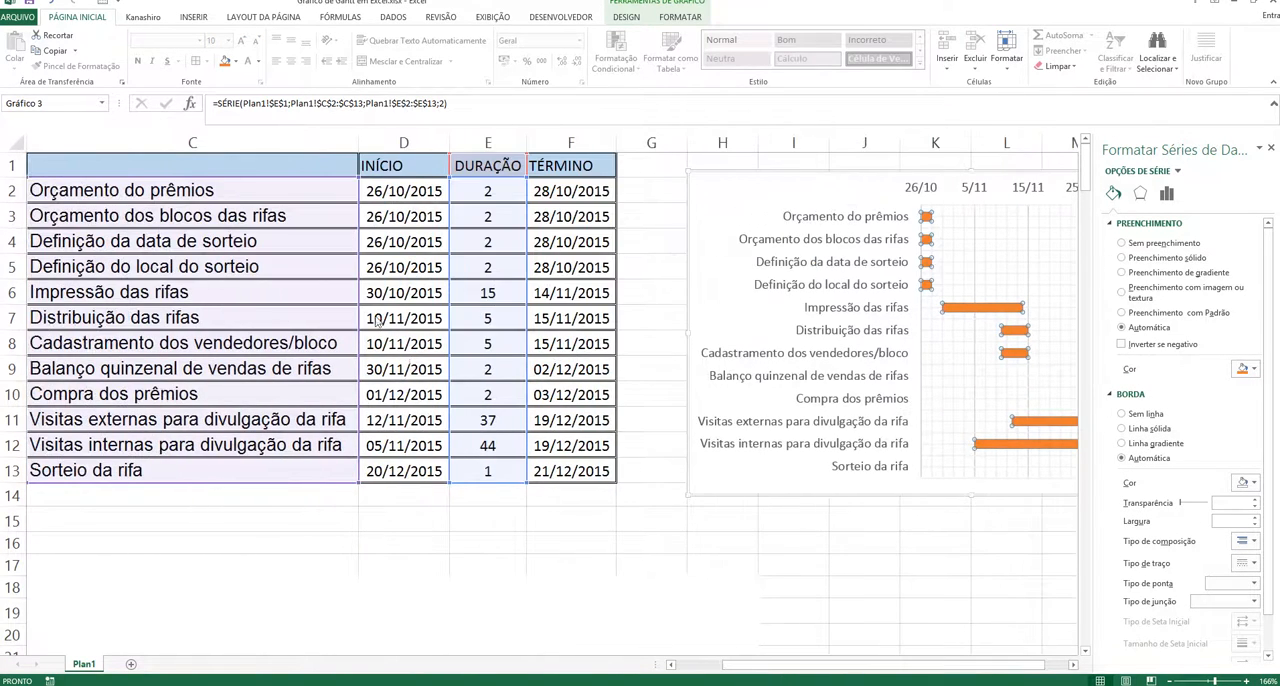
{"action": "left_click", "coordinate": [503, 296]}
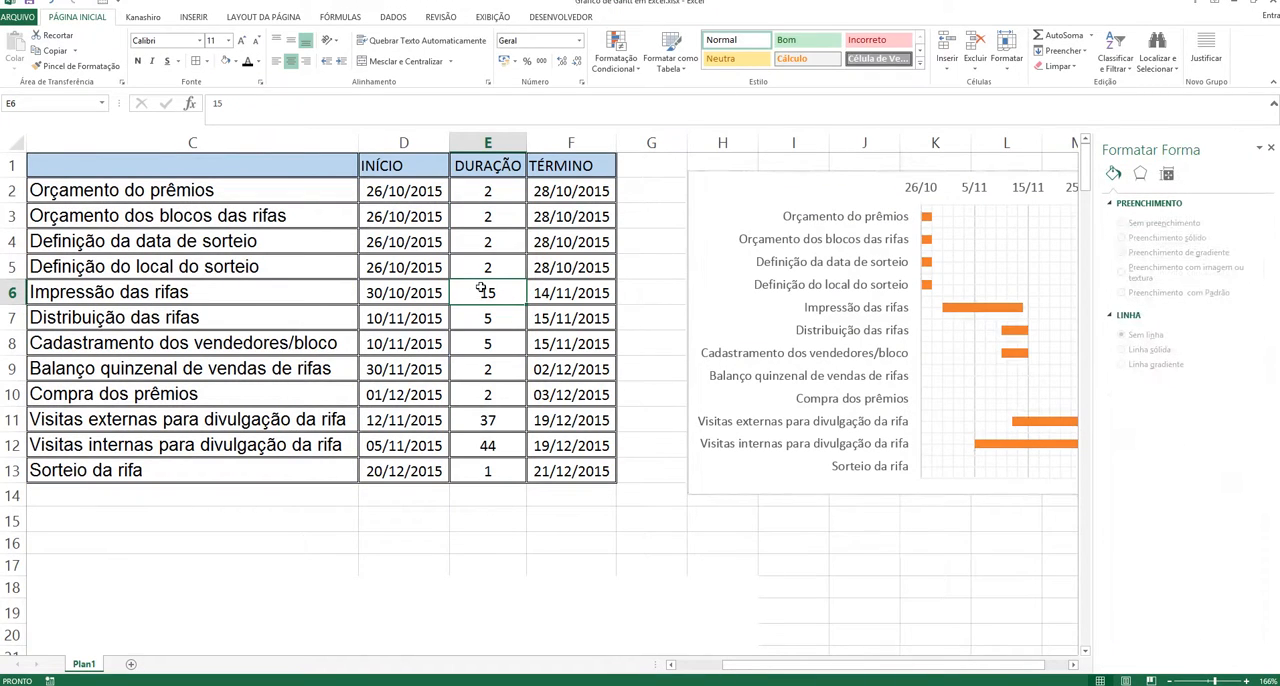
{"action": "type", "text": "10"}
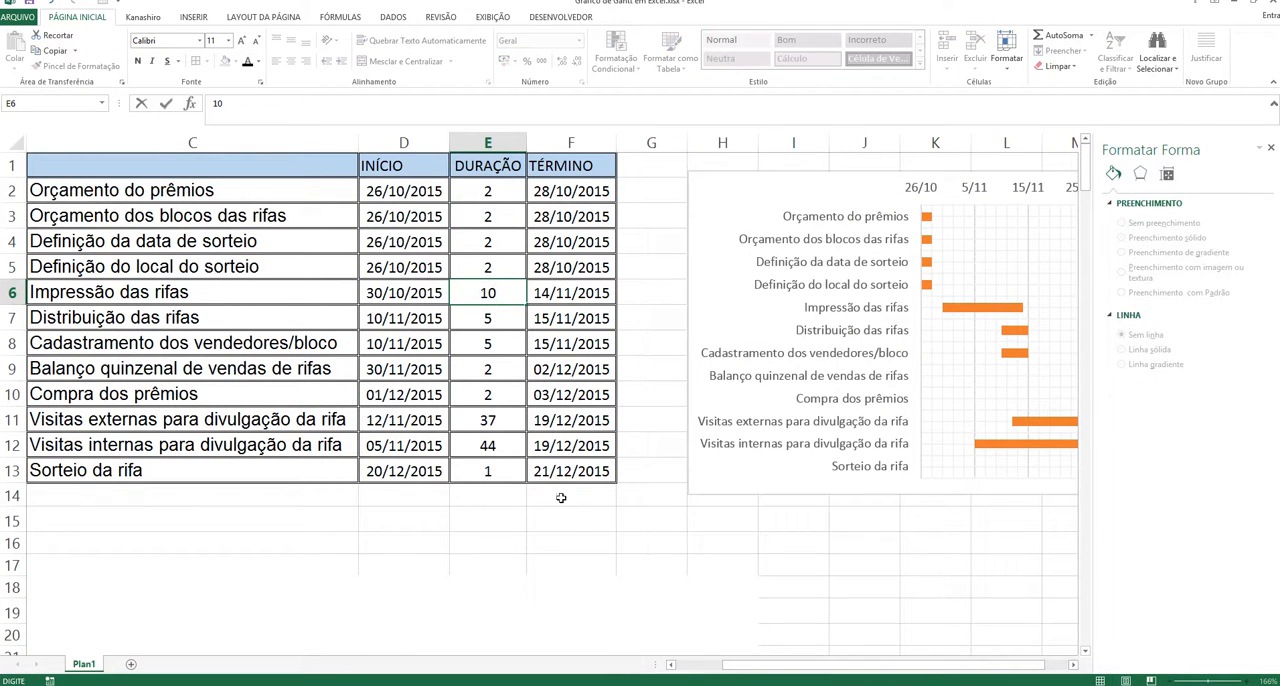
{"action": "left_click", "coordinate": [574, 536]}
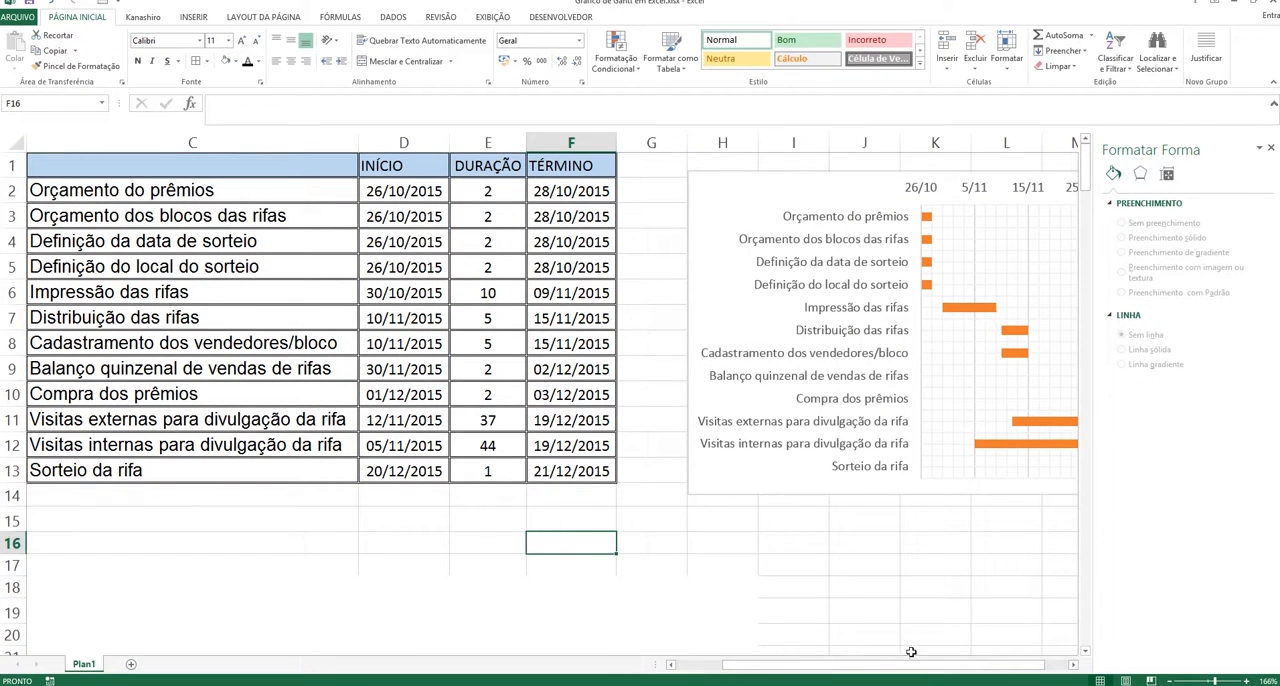
Step: Compare the Gantt bars of Impressão das rifas, Distribuição das rifas, Cadastramento dos vendedores/bloco and the external and internal visits
{"action": "left_click_drag", "start_coordinate": [911, 658], "coordinate": [939, 640]}
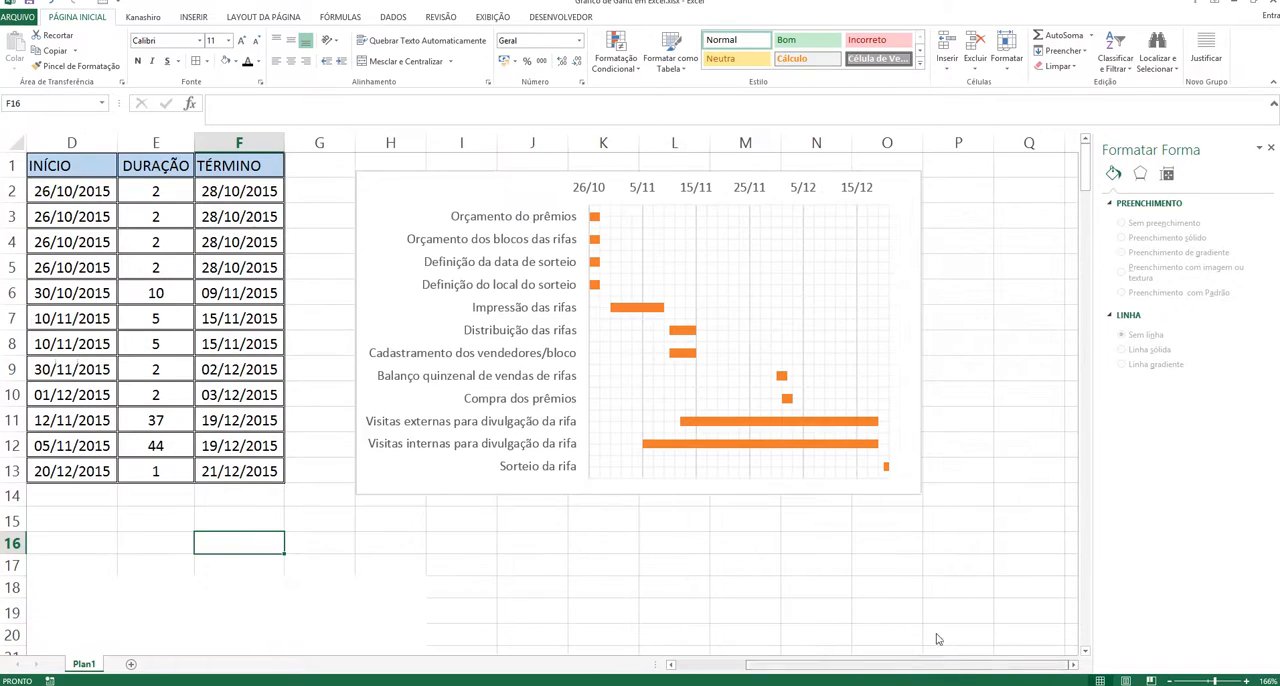
{"action": "left_click", "coordinate": [680, 336]}
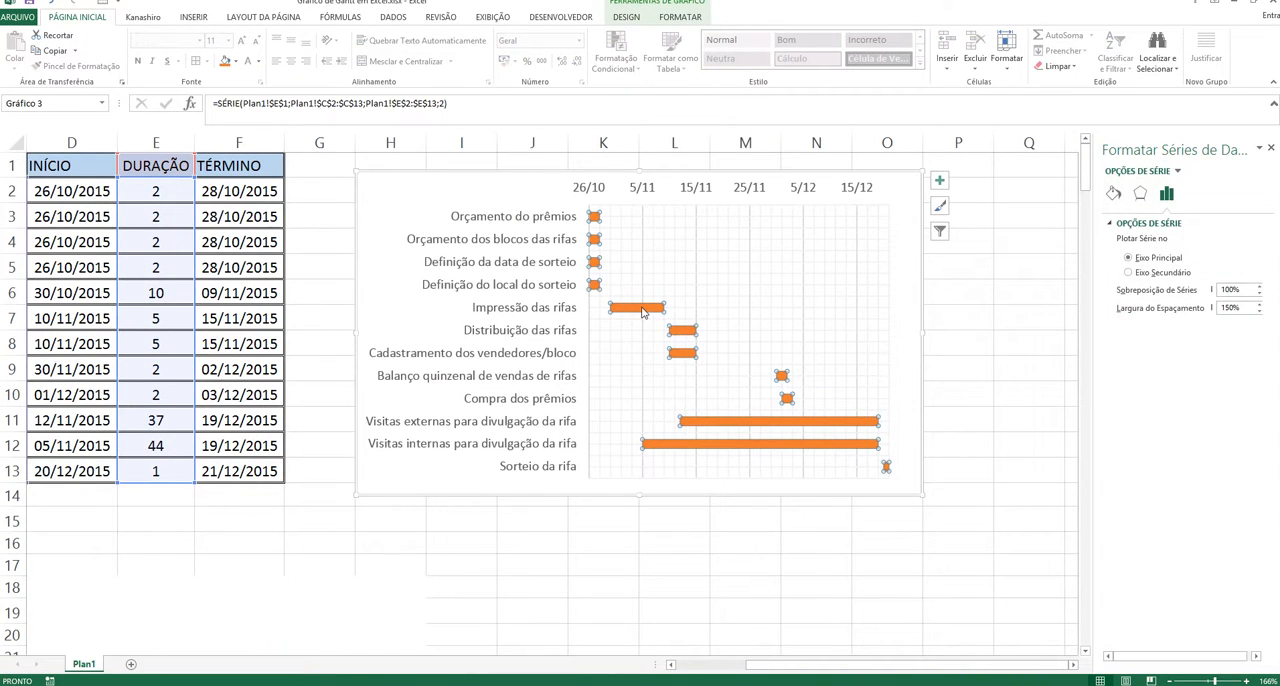
{"action": "left_click", "coordinate": [686, 588]}
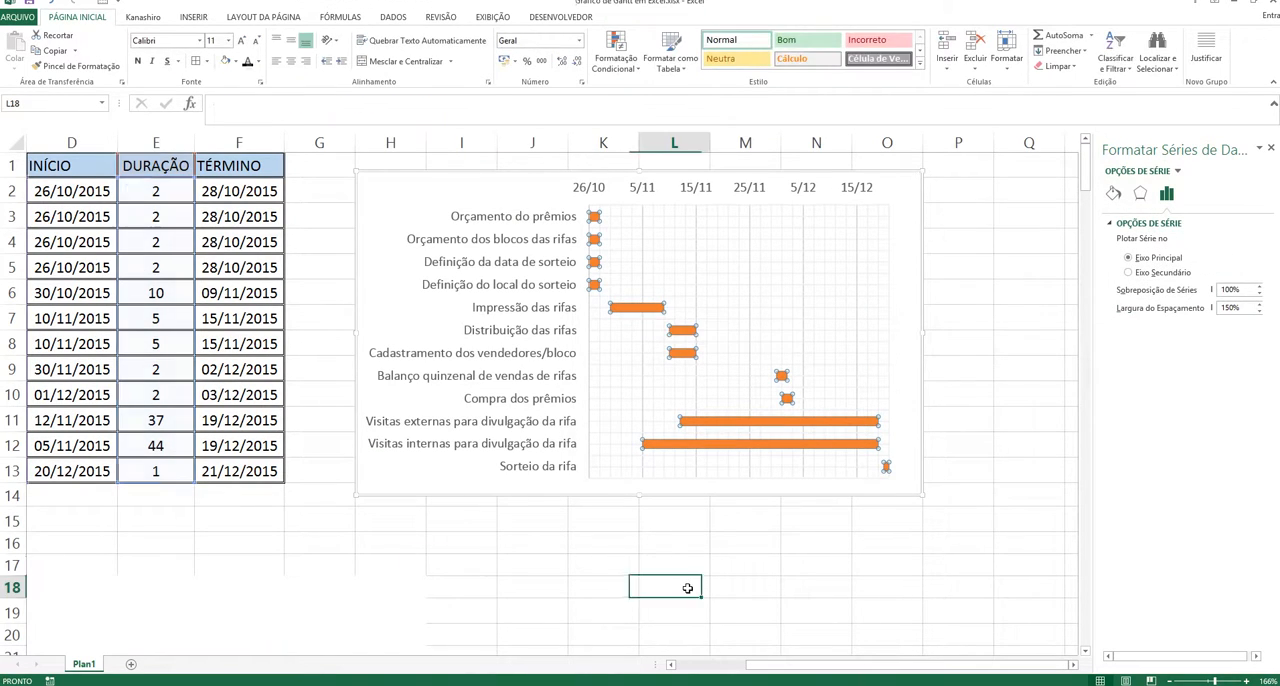
{"action": "left_click", "coordinate": [685, 334]}
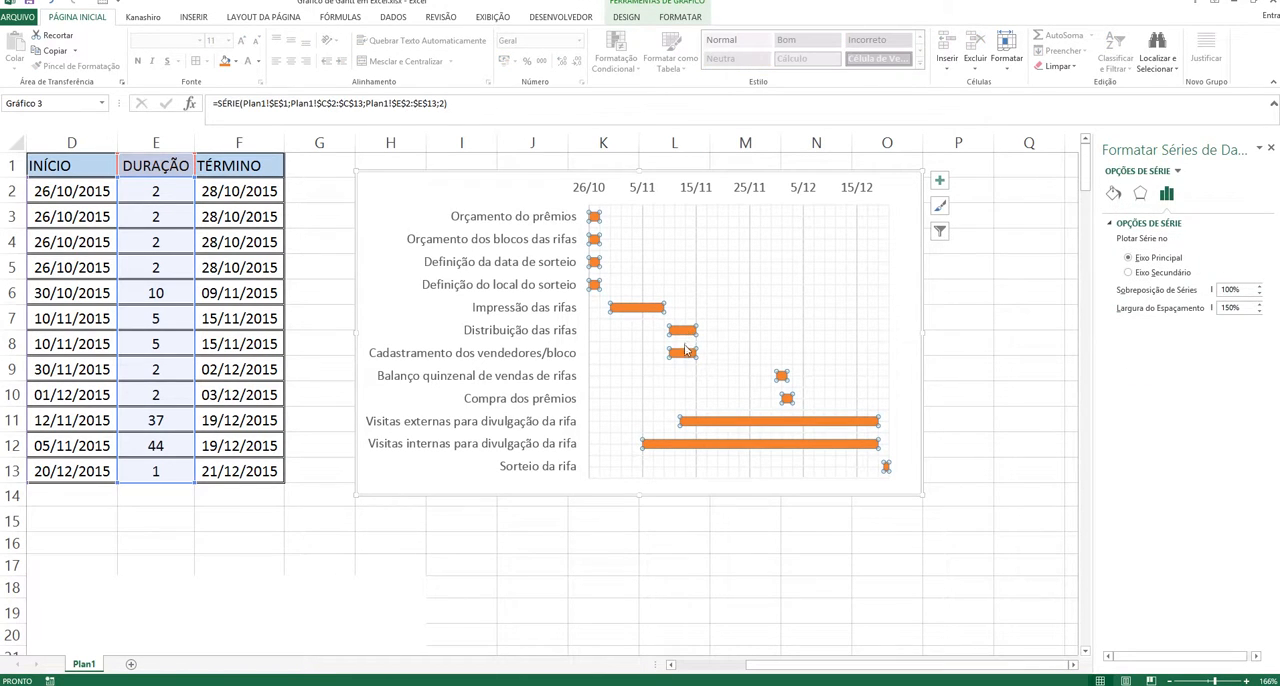
{"action": "left_click", "coordinate": [685, 357]}
{"action": "left_click", "coordinate": [685, 333]}
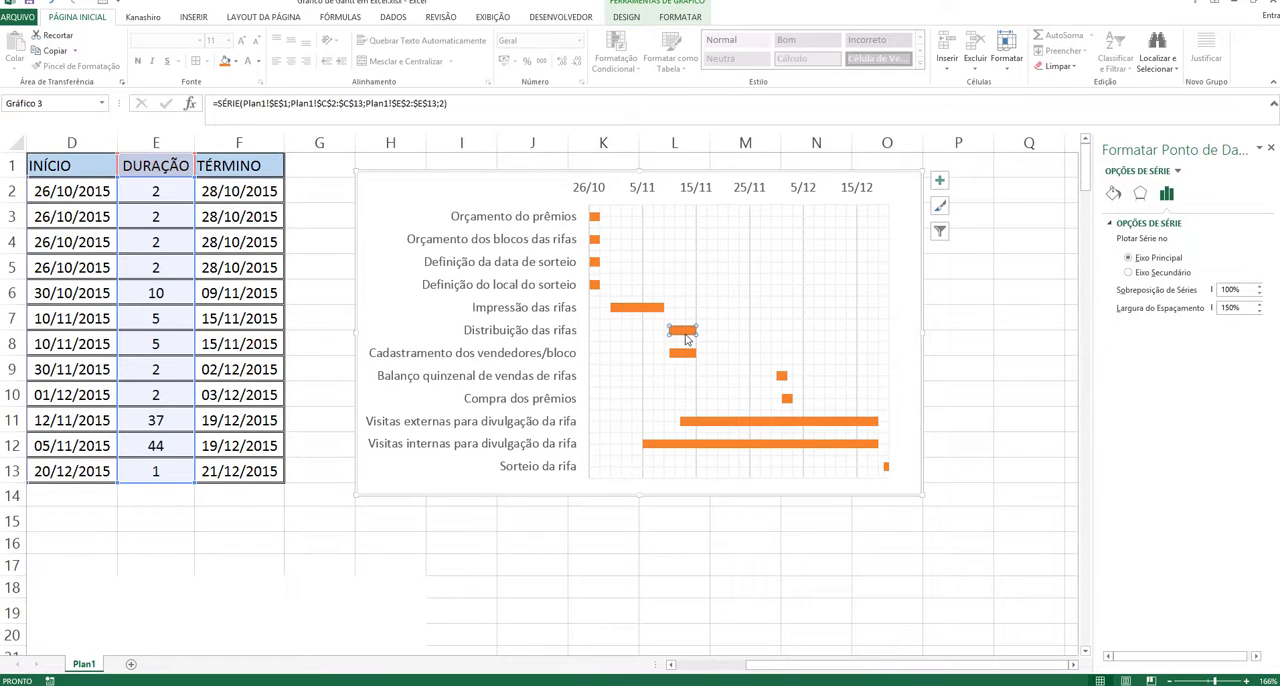
{"action": "left_click", "coordinate": [685, 357]}
{"action": "left_click", "coordinate": [686, 333]}
{"action": "left_click", "coordinate": [687, 355]}
{"action": "left_click", "coordinate": [686, 333]}
{"action": "left_click", "coordinate": [692, 355]}
{"action": "left_click", "coordinate": [692, 332]}
{"action": "left_click", "coordinate": [690, 356]}
{"action": "left_click", "coordinate": [701, 514]}
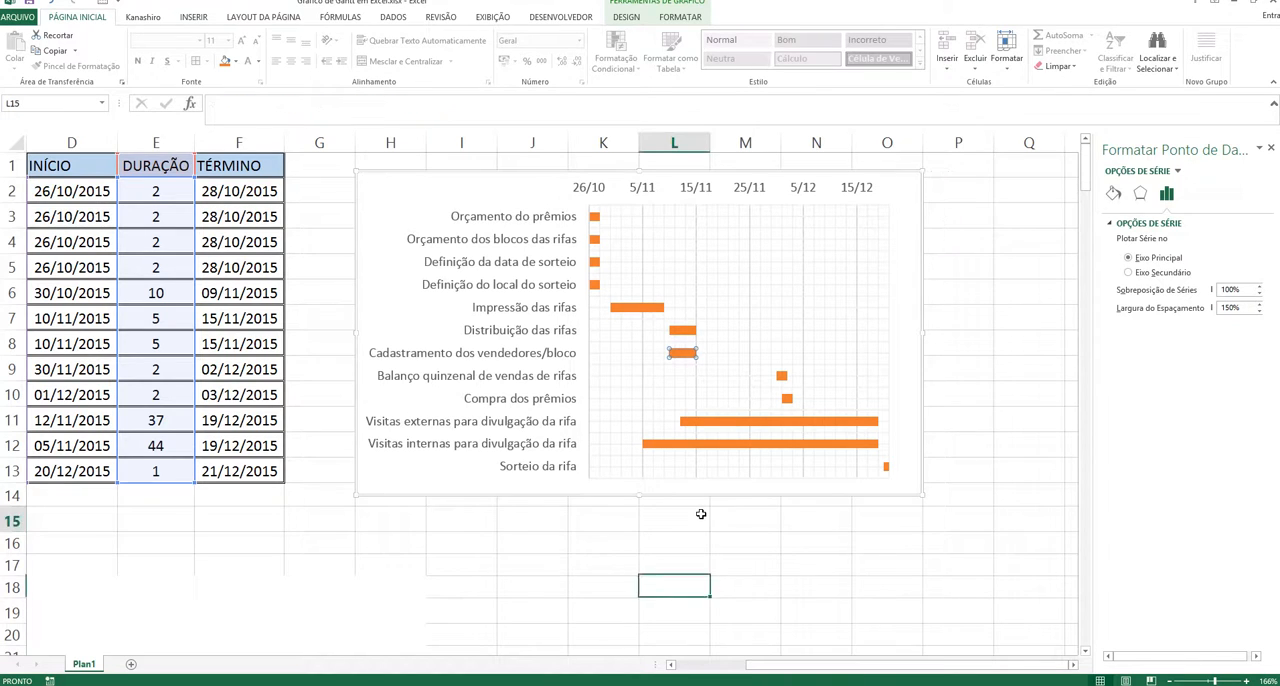
{"action": "left_click", "coordinate": [710, 422]}
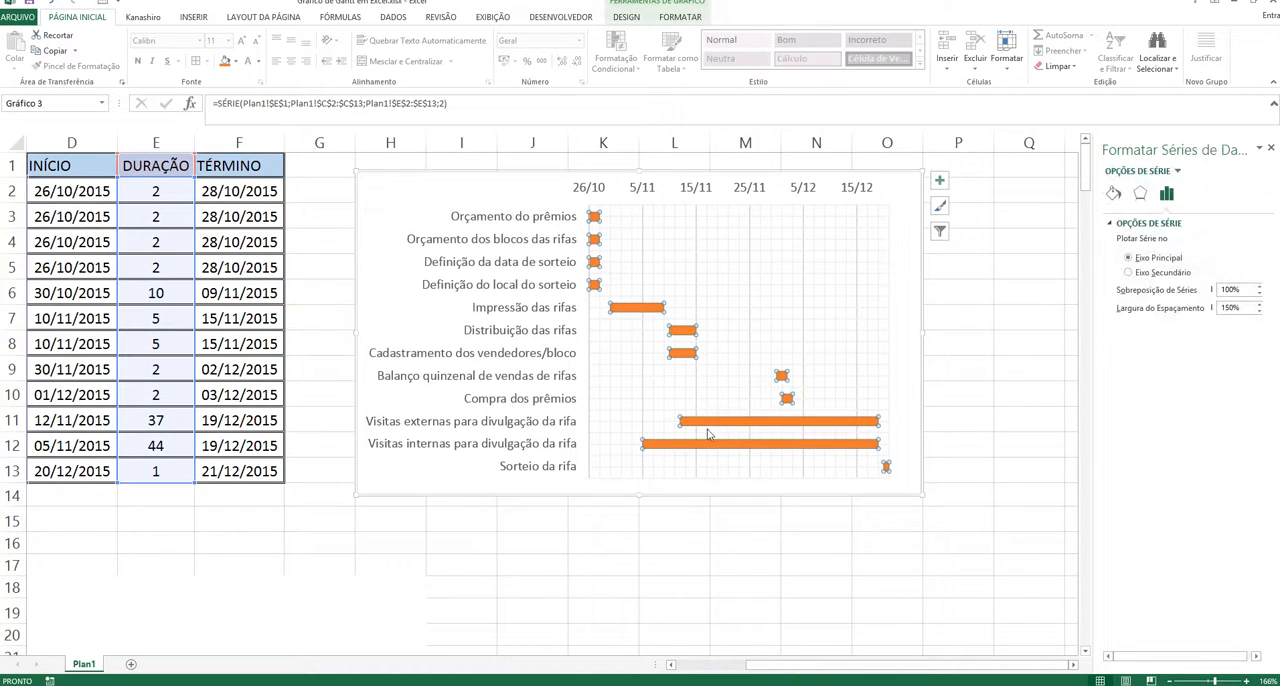
{"action": "left_click", "coordinate": [704, 607]}
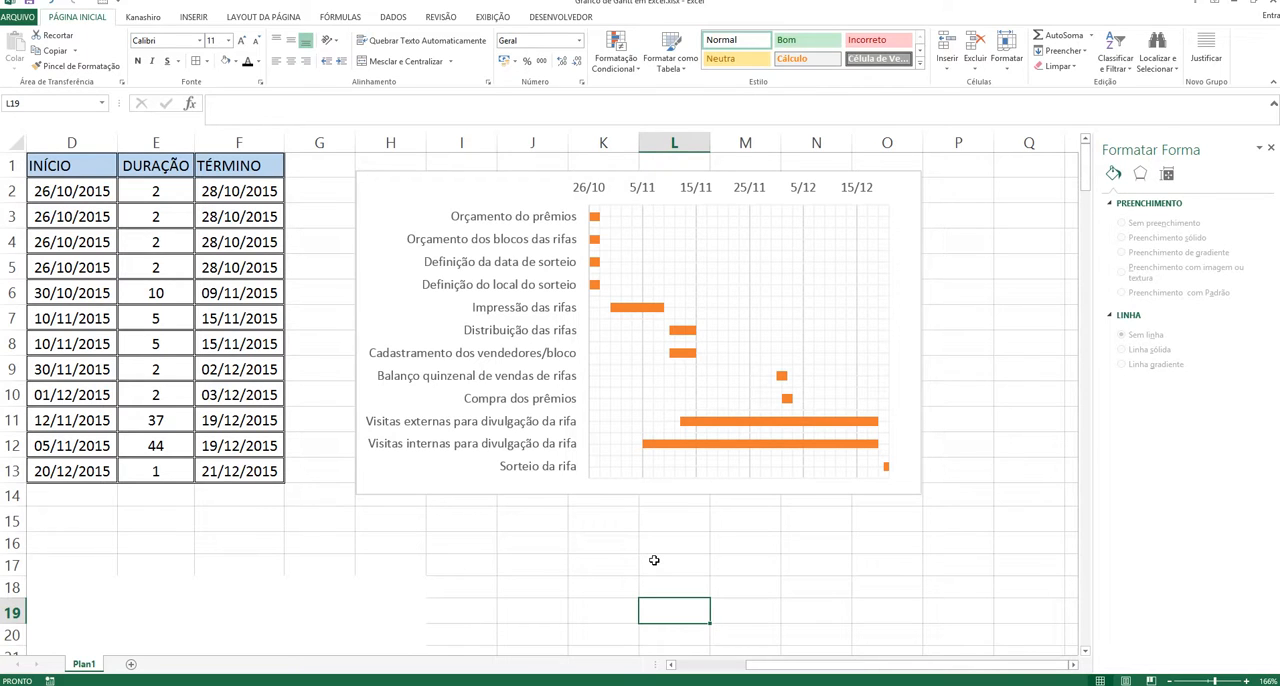
{"action": "left_click", "coordinate": [562, 537]}
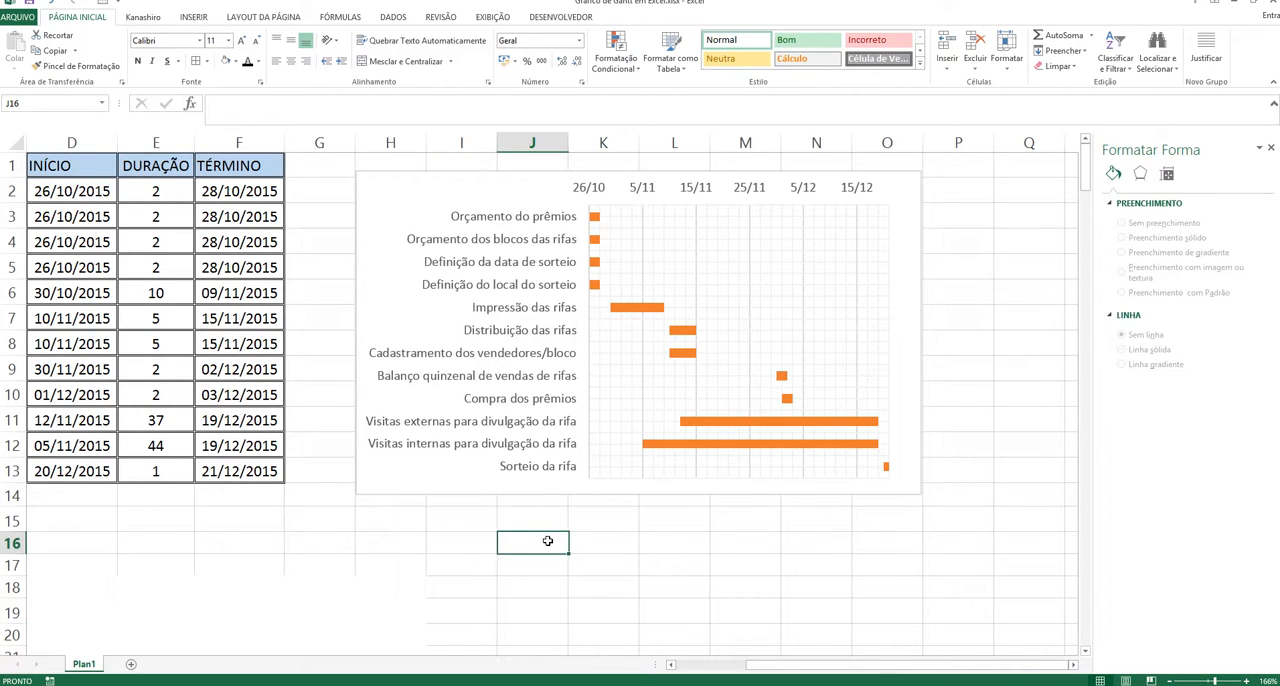